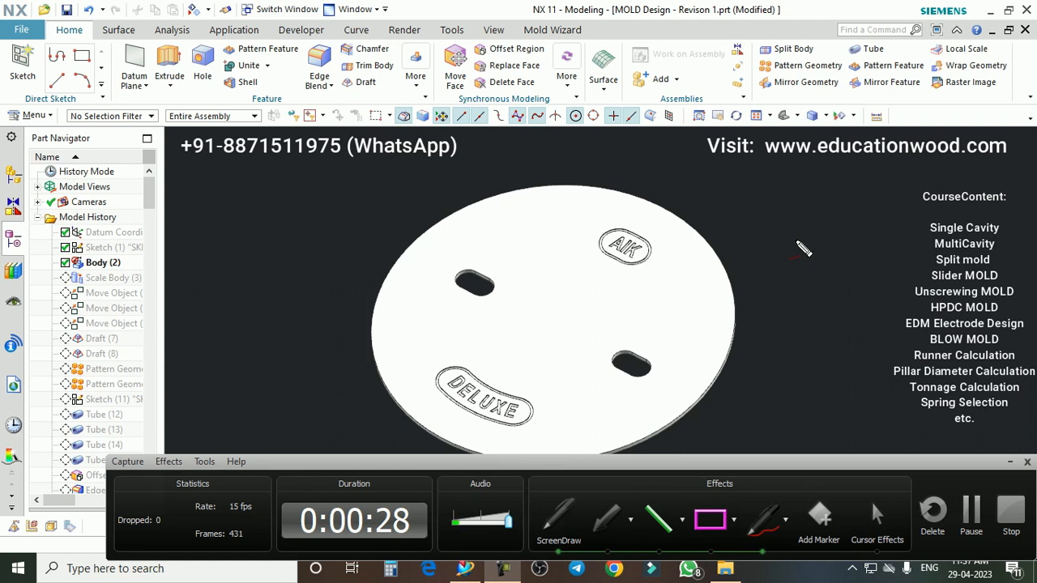
- Annotate the plate with four freehand red circles and marks near its rim and the AIK label, and clear the annotations
mouse_move(508, 222)
mouse_down()
mouse_move(498, 235)
mouse_move(510, 220)
mouse_up()
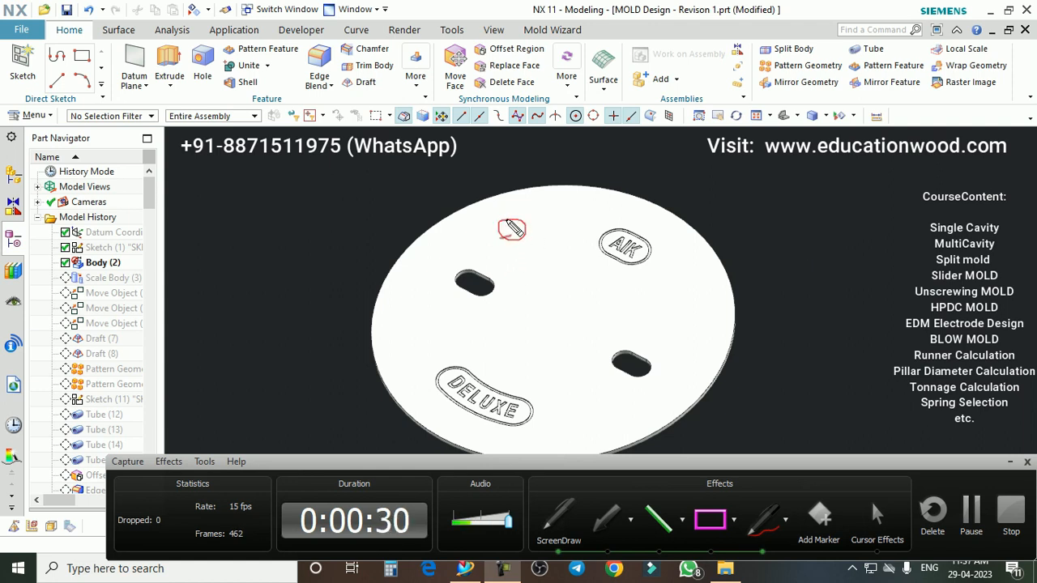
mouse_move(433, 307)
mouse_down()
mouse_move(421, 337)
mouse_move(433, 323)
mouse_up()
mouse_move(666, 309)
mouse_down()
mouse_move(648, 328)
mouse_move(675, 317)
mouse_up()
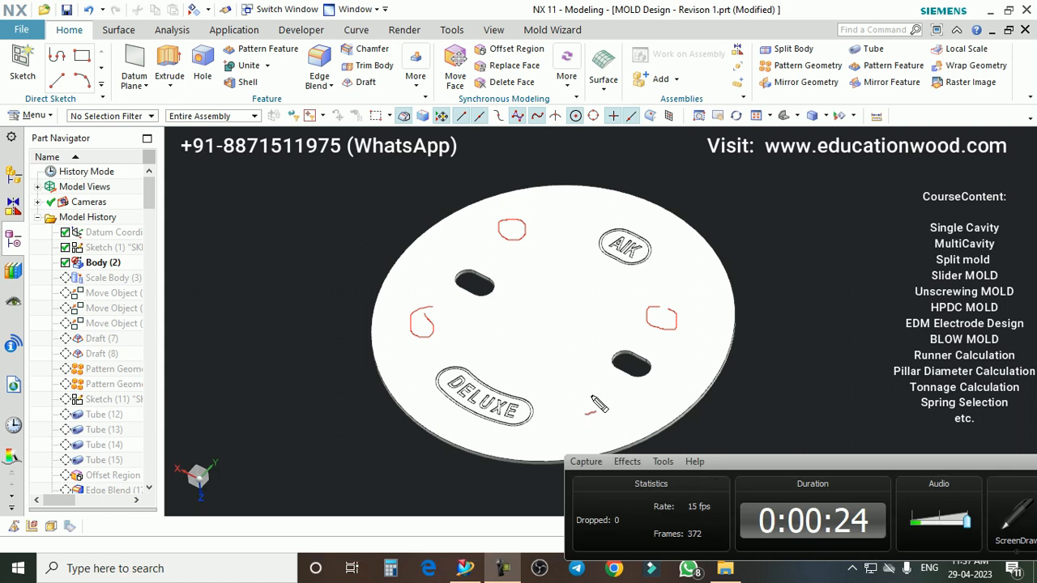
mouse_move(590, 412)
mouse_down()
mouse_move(606, 404)
mouse_move(577, 411)
mouse_up()
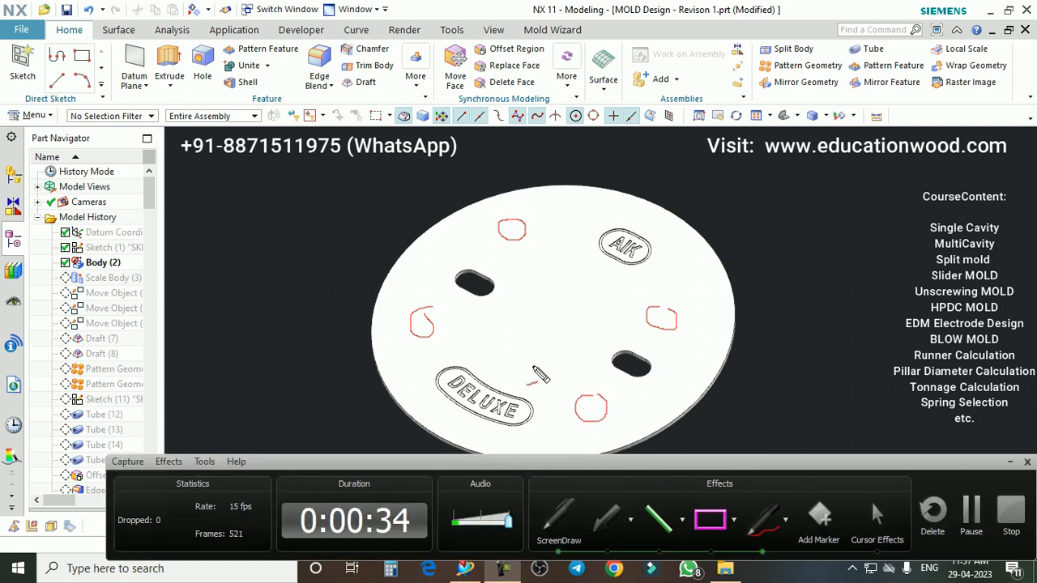
drag(713, 259, 719, 264)
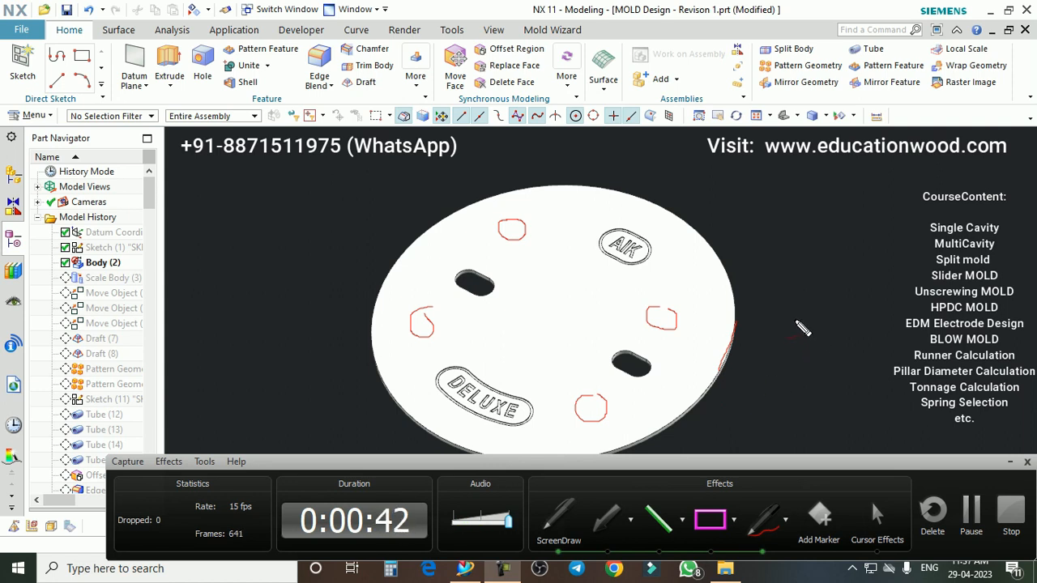
drag(670, 250, 685, 245)
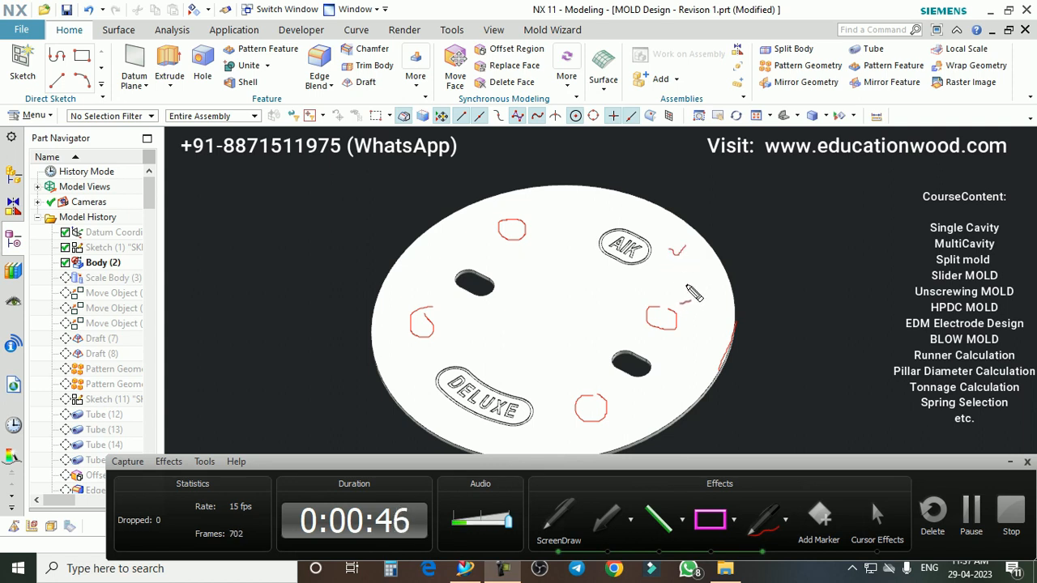
key(Escape)
mouse_move(699, 294)
middle_down()
mouse_move(690, 248)
mouse_move(735, 354)
mouse_move(762, 333)
mouse_move(748, 314)
mouse_move(761, 315)
middle_up()
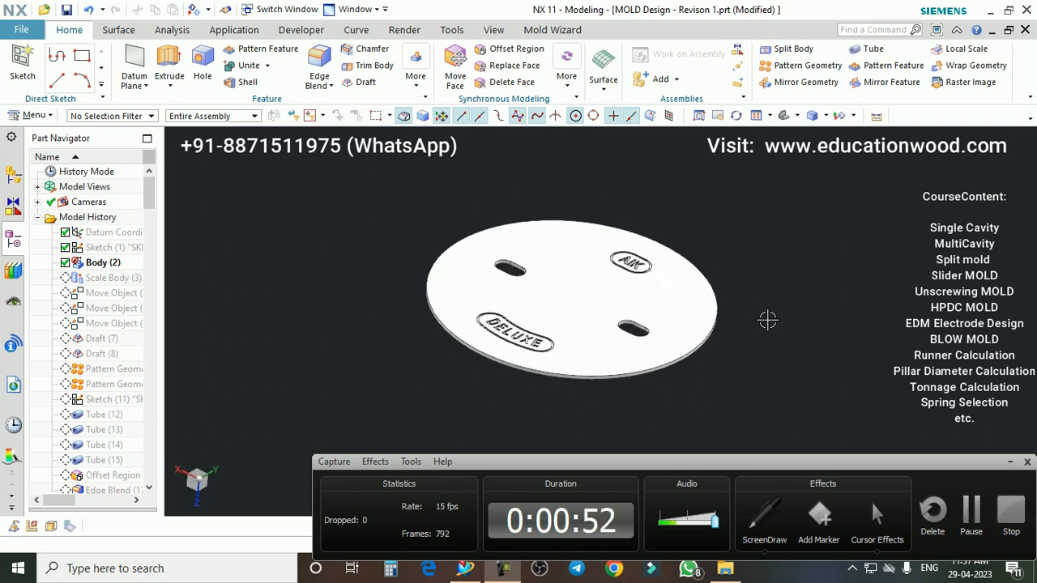
mouse_move(760, 328)
middle_down()
mouse_move(710, 341)
mouse_move(758, 340)
mouse_move(750, 359)
mouse_move(778, 333)
mouse_move(757, 343)
middle_up()
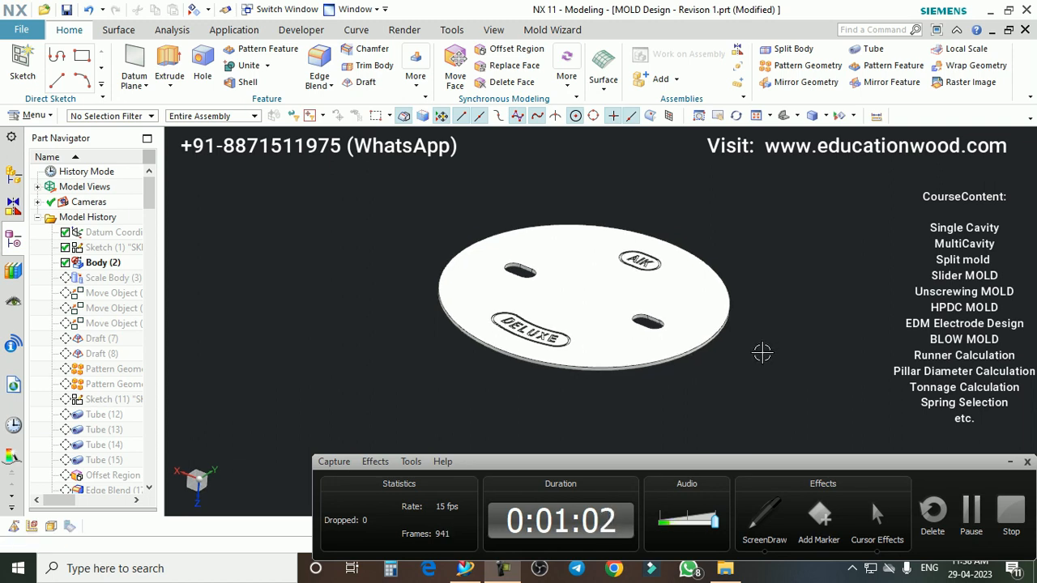
scroll(737, 311, down, 1)
scroll(702, 257, up, 1)
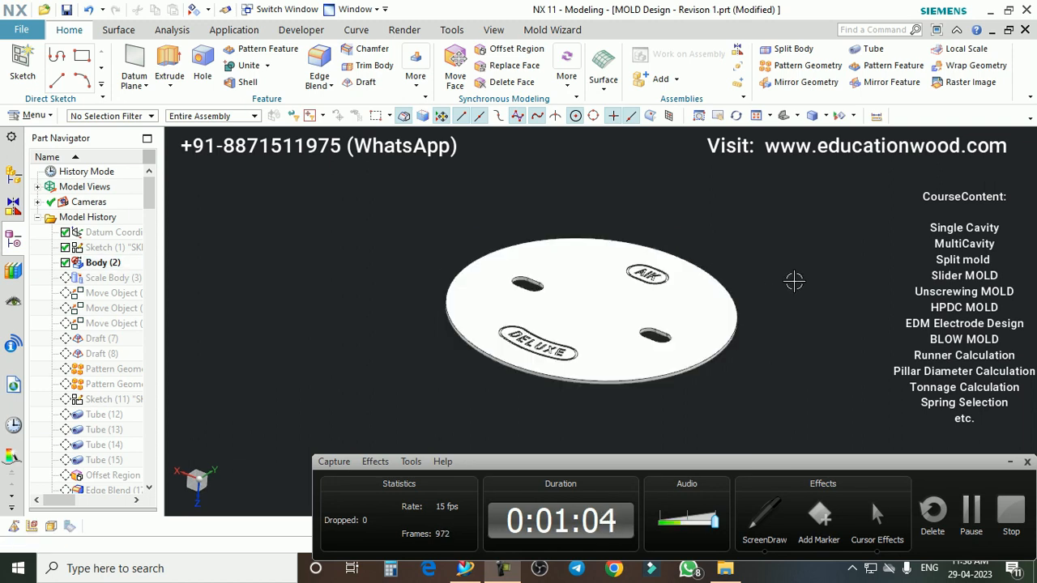
scroll(561, 214, down, 1)
scroll(576, 244, up, 1)
click(822, 308)
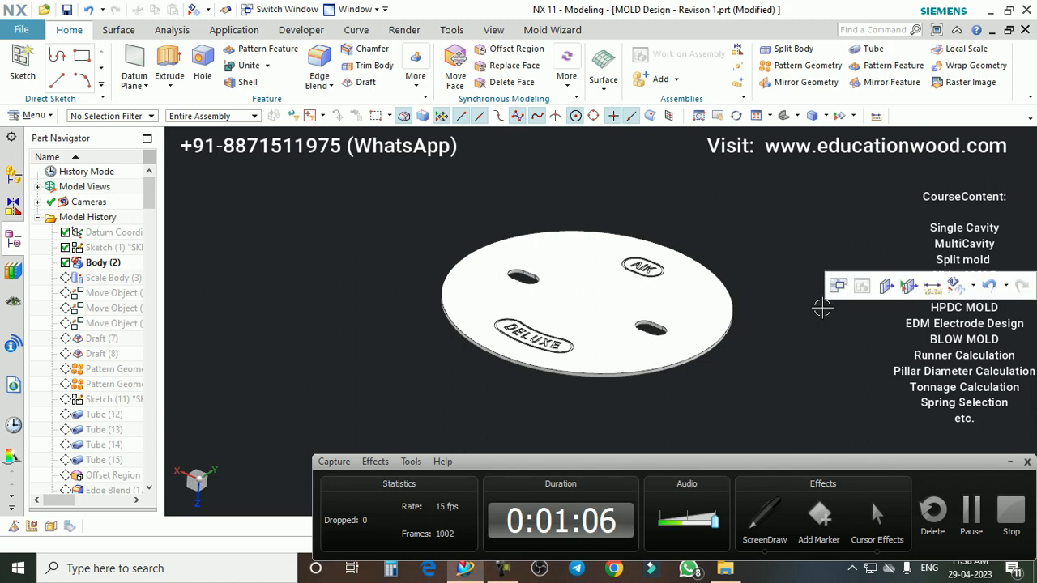
- Section the plate with a single plane normal to Y and view the cut straight on
key(ctrl+h)
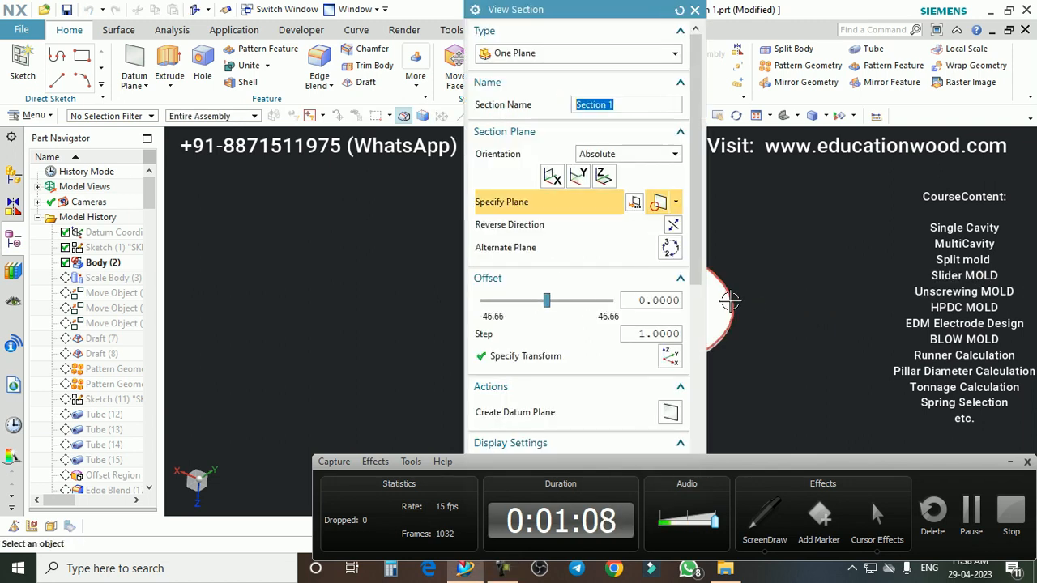
drag(638, 16, 987, 12)
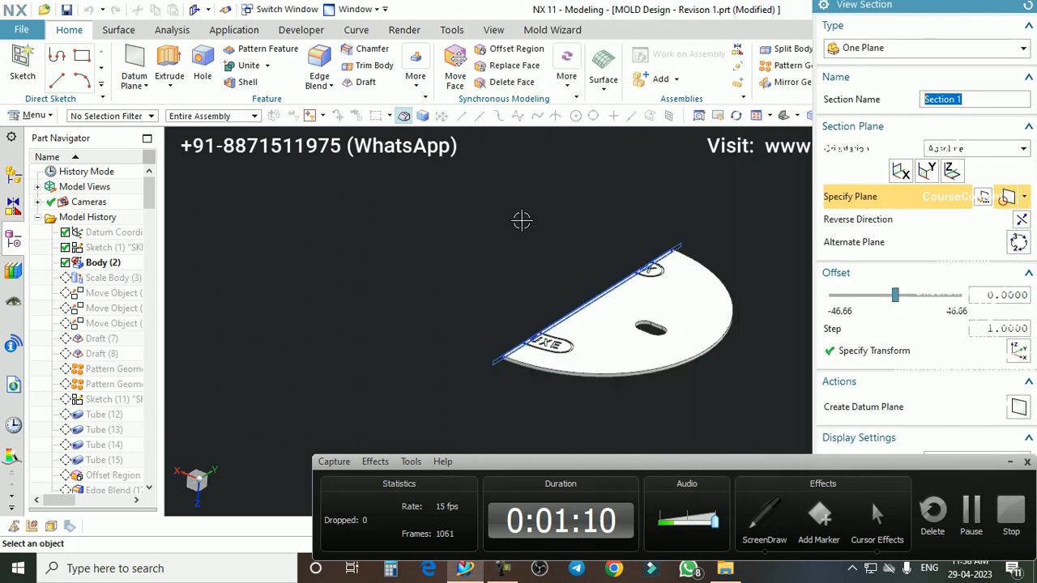
click(934, 171)
middle_drag(565, 268, 574, 246)
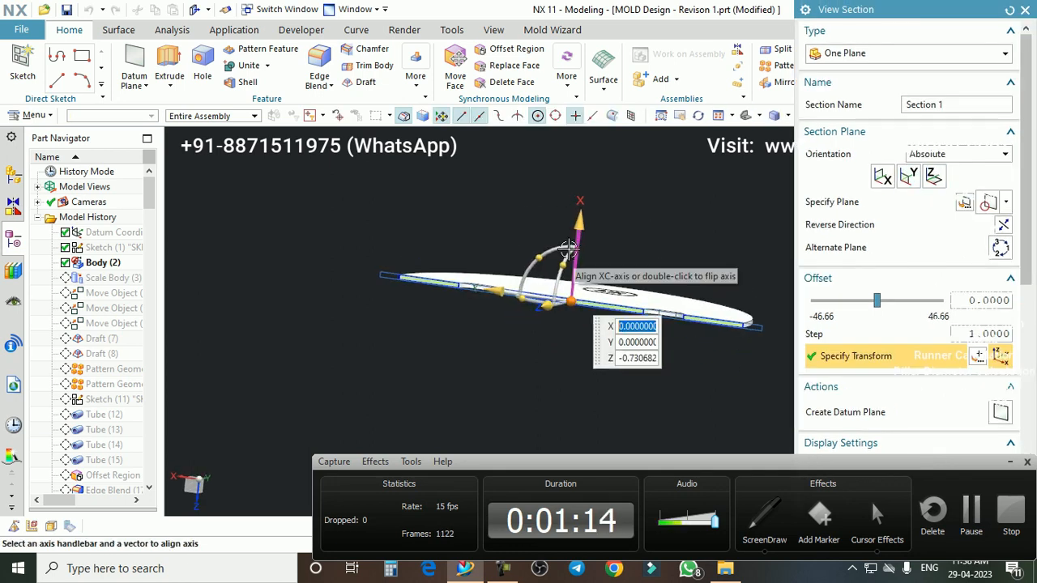
key(F8)
- Examine the slot's side walls up close in the sectioned plate
scroll(396, 271, up, 3)
scroll(307, 253, down, 1)
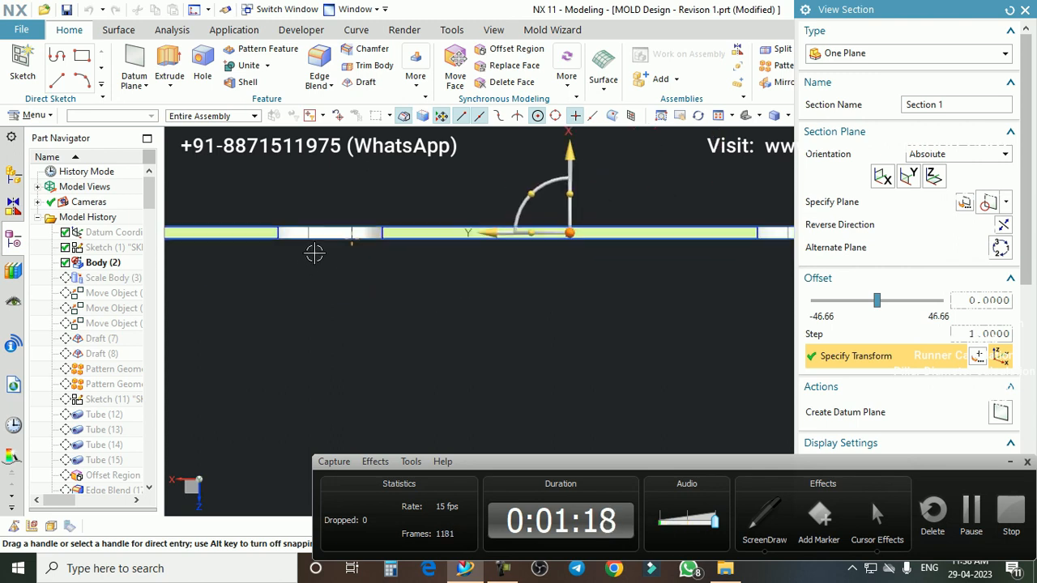
scroll(308, 253, down, 3)
scroll(572, 241, up, 5)
scroll(599, 230, down, 3)
scroll(499, 233, up, 4)
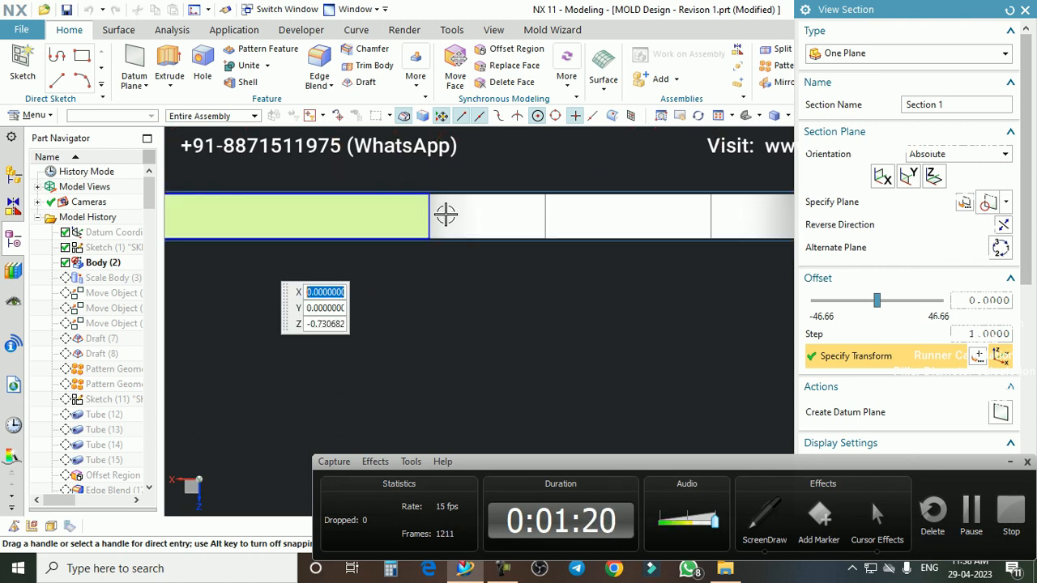
scroll(445, 220, up, 2)
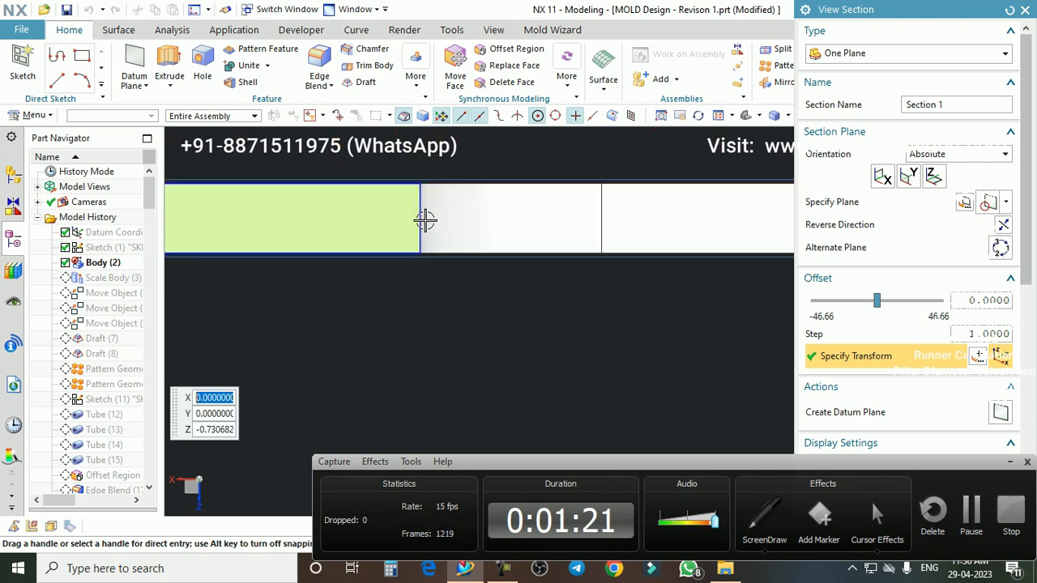
- Trace the slot's vertical wall in red, handwrite a row of numbers beneath it, and clear the annotations
click(765, 523)
drag(422, 185, 422, 243)
drag(429, 315, 443, 324)
click(441, 320)
drag(446, 316, 456, 314)
mouse_move(471, 328)
mouse_down()
mouse_move(475, 312)
mouse_move(507, 309)
mouse_up()
drag(519, 298, 542, 317)
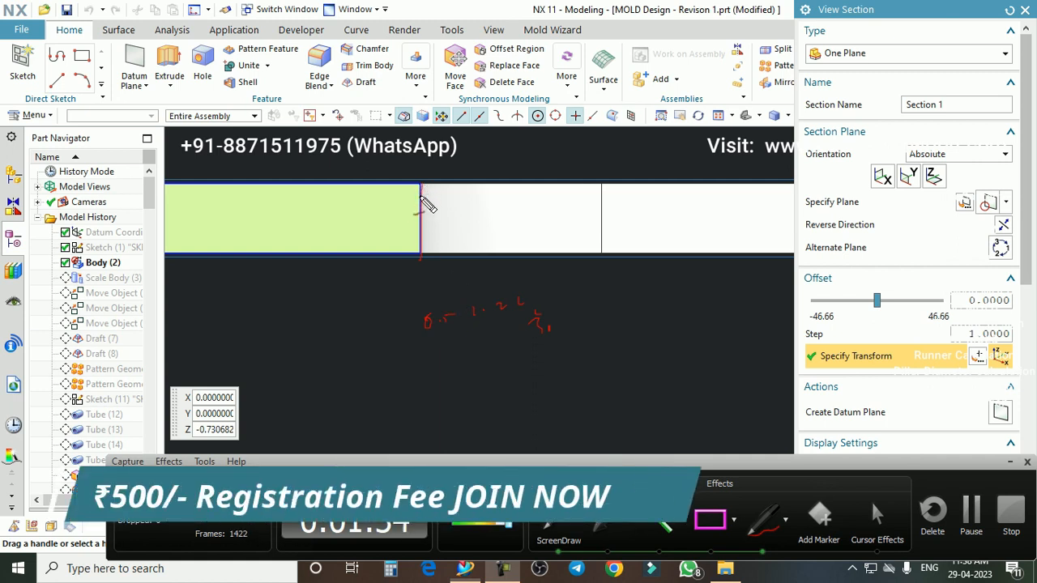
key(Escape)
- Circle the slot opening in the section in red and sketch a stepped profile with a tick mark beneath it
scroll(426, 206, down, 6)
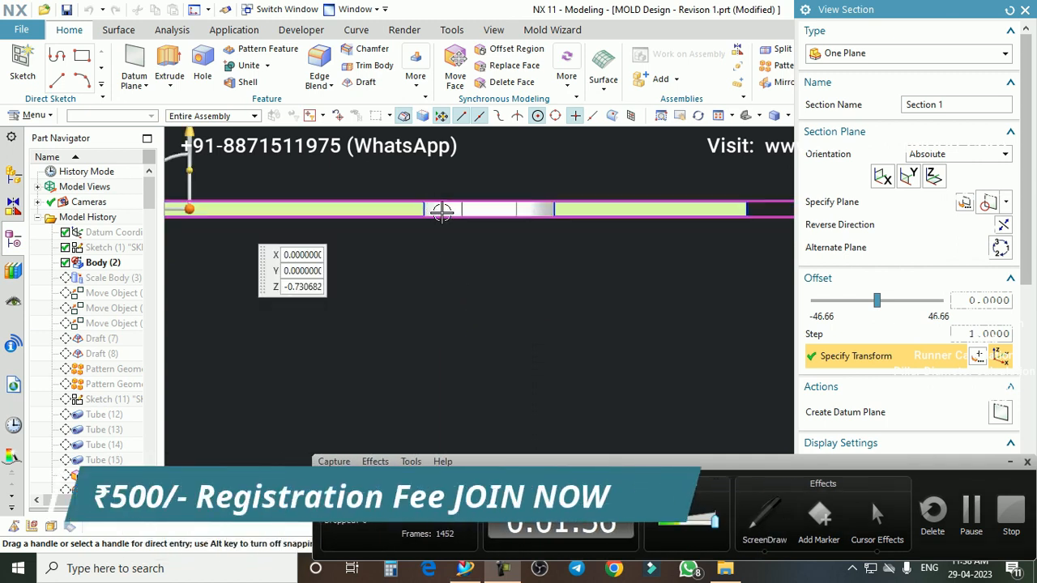
click(759, 517)
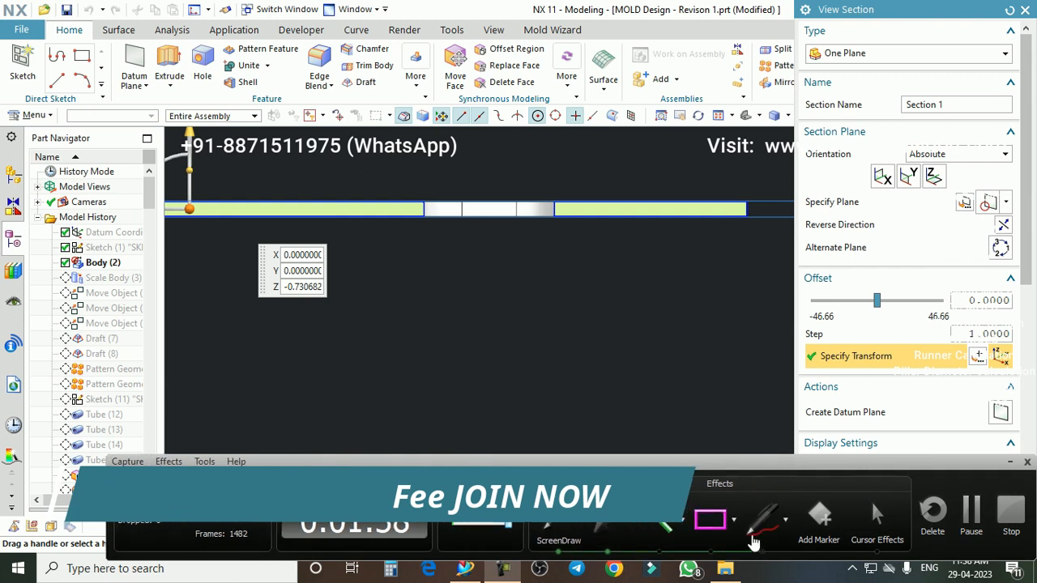
mouse_move(424, 225)
mouse_down()
mouse_move(586, 234)
mouse_move(466, 202)
mouse_up()
drag(582, 272, 565, 355)
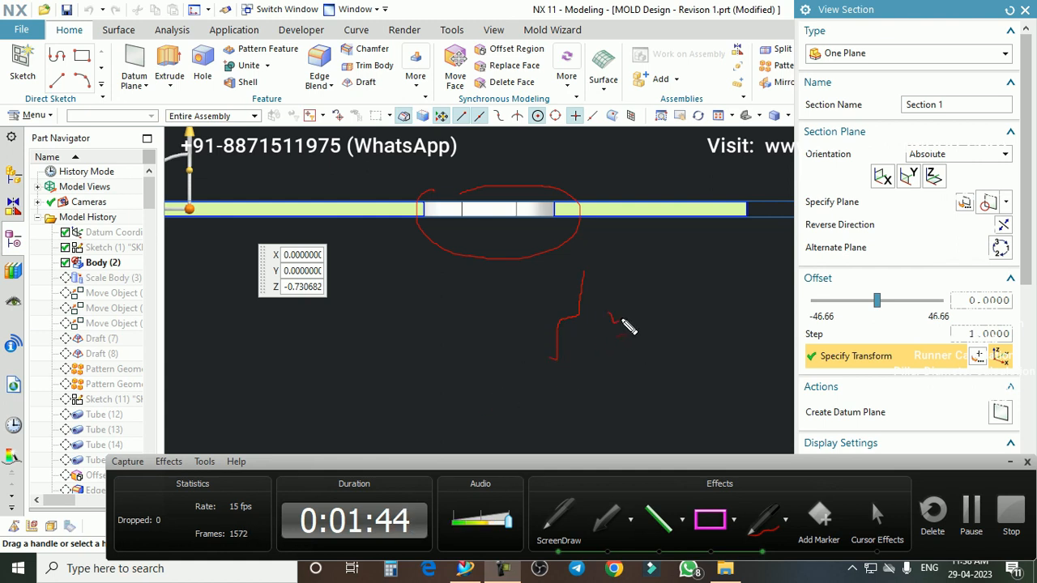
drag(554, 311, 565, 318)
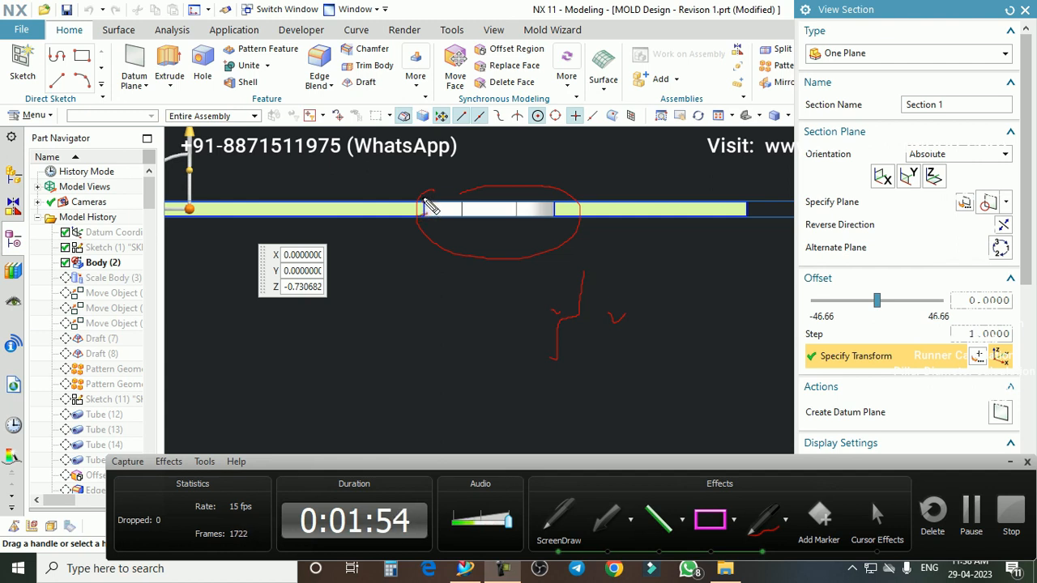
- Draw straight and freehand lines from the slot's side walls downward, and clear all annotations
click(660, 522)
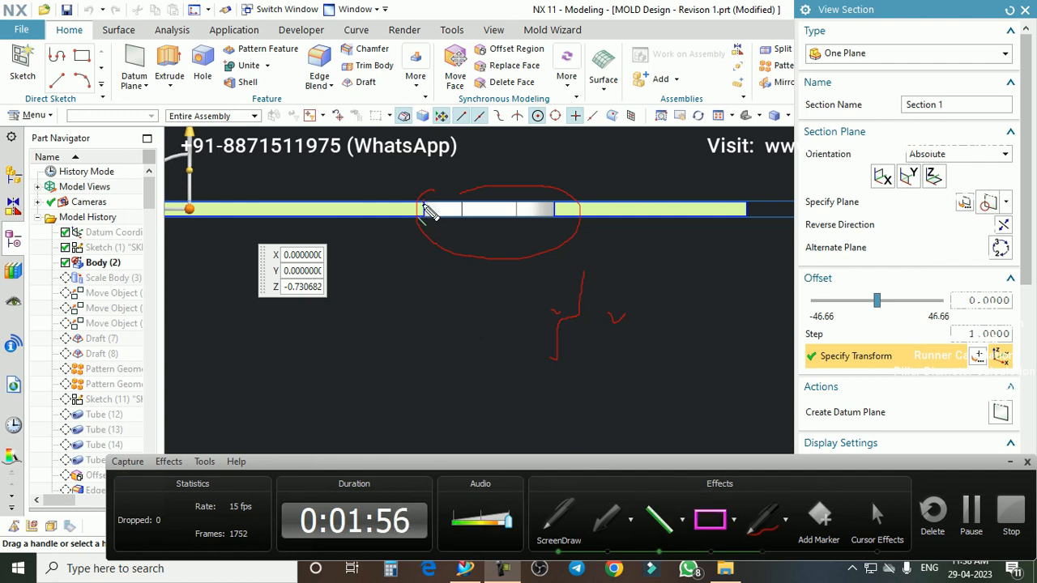
drag(426, 199, 419, 448)
mouse_move(423, 194)
mouse_down()
mouse_move(565, 195)
mouse_move(577, 447)
mouse_up()
click(763, 528)
drag(419, 185, 416, 442)
drag(550, 176, 554, 251)
key(Escape)
- Close the section view and return to an angled view of the whole plate
scroll(567, 236, down, 9)
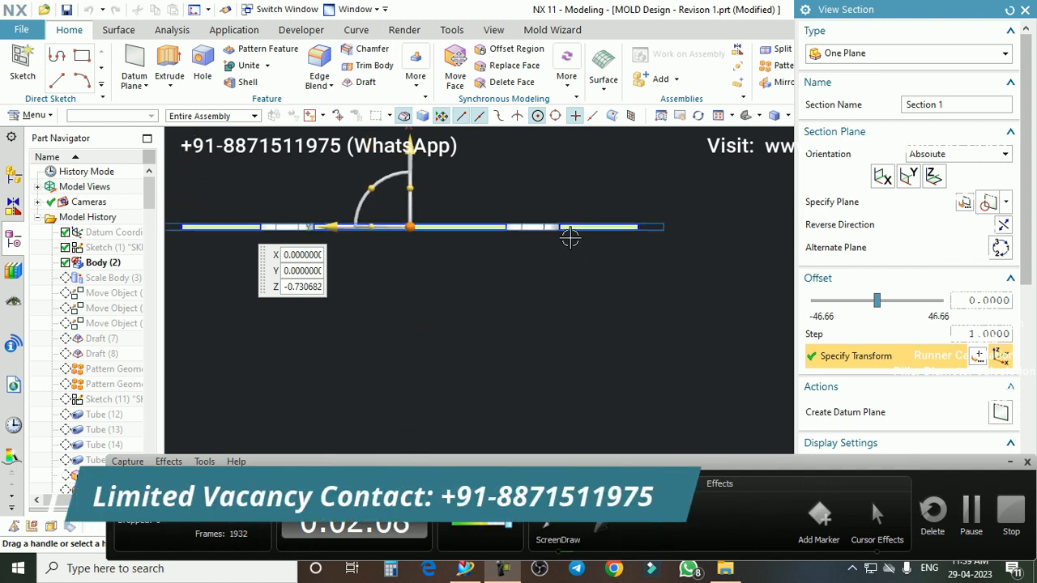
mouse_move(574, 236)
middle_down()
mouse_move(568, 256)
mouse_move(539, 203)
middle_up()
scroll(540, 203, up, 4)
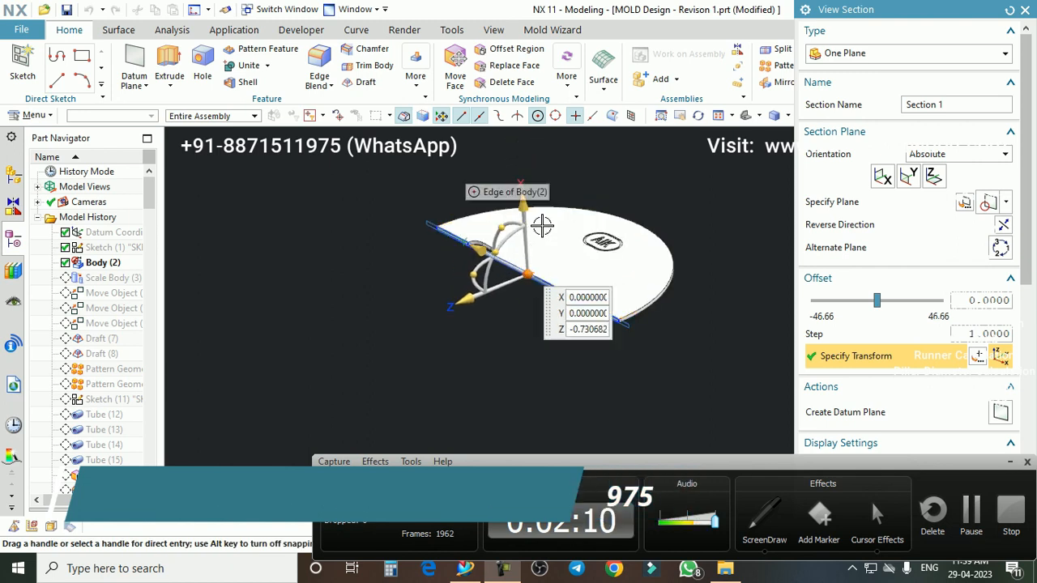
click(1025, 8)
mouse_move(559, 300)
middle_down()
mouse_move(602, 270)
mouse_move(551, 298)
middle_up()
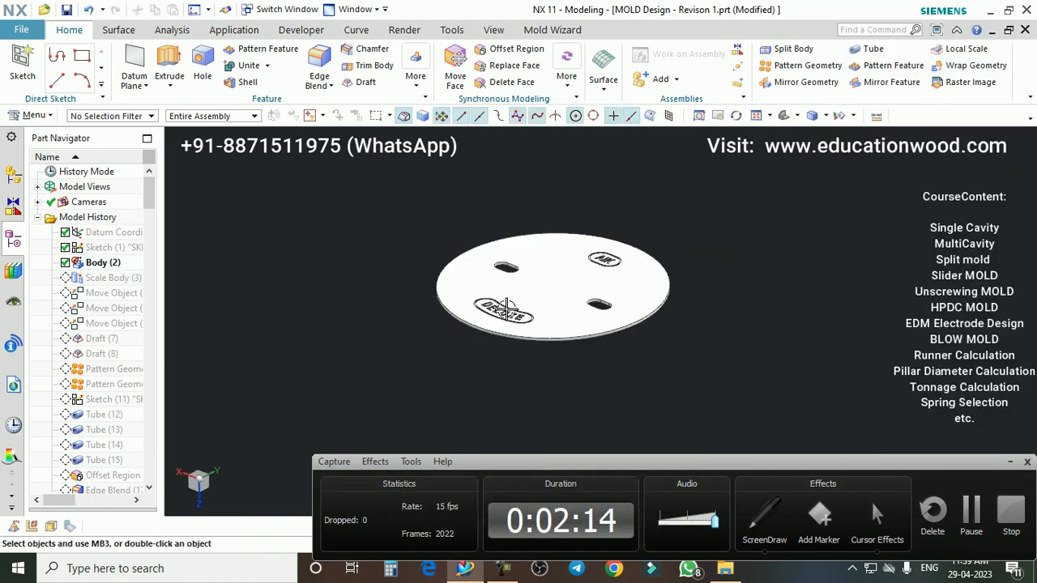
- Make Scale Body (3) the current feature in the model history and view the scaled plate
right_click(113, 279)
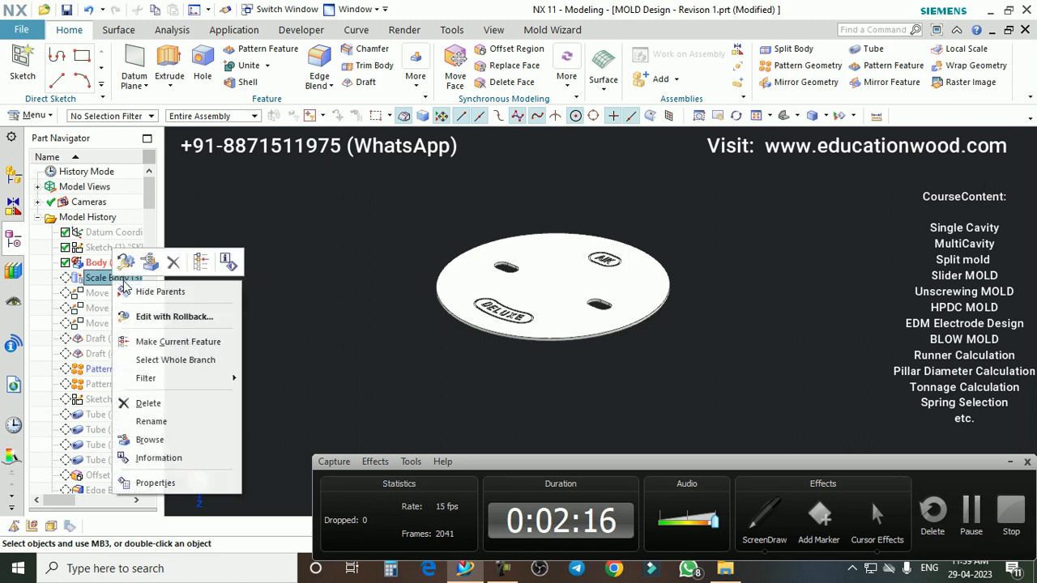
click(166, 341)
middle_drag(545, 278, 631, 296)
scroll(564, 277, down, 2)
middle_drag(698, 284, 767, 282)
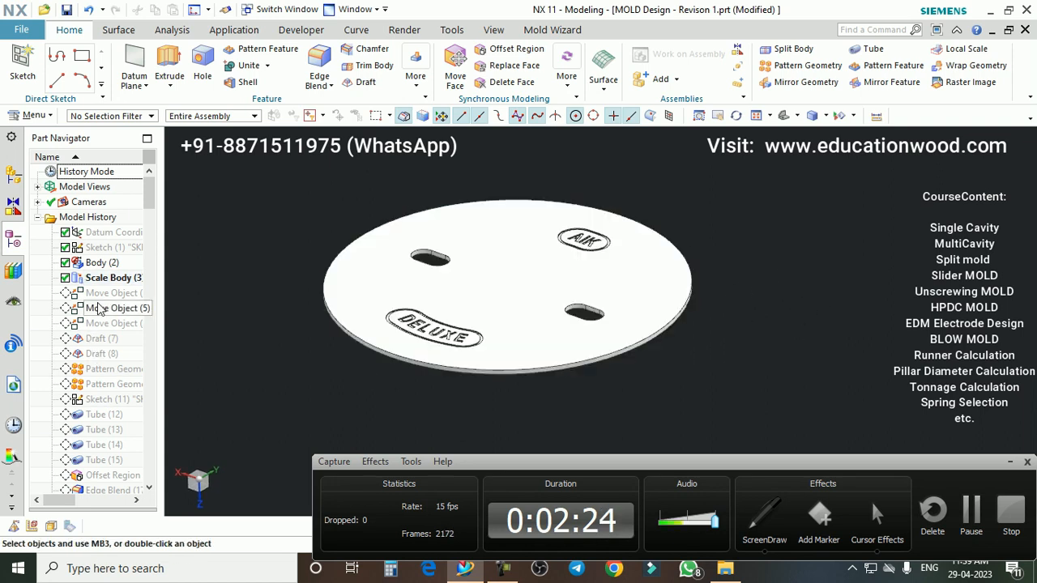
scroll(671, 238, down, 1)
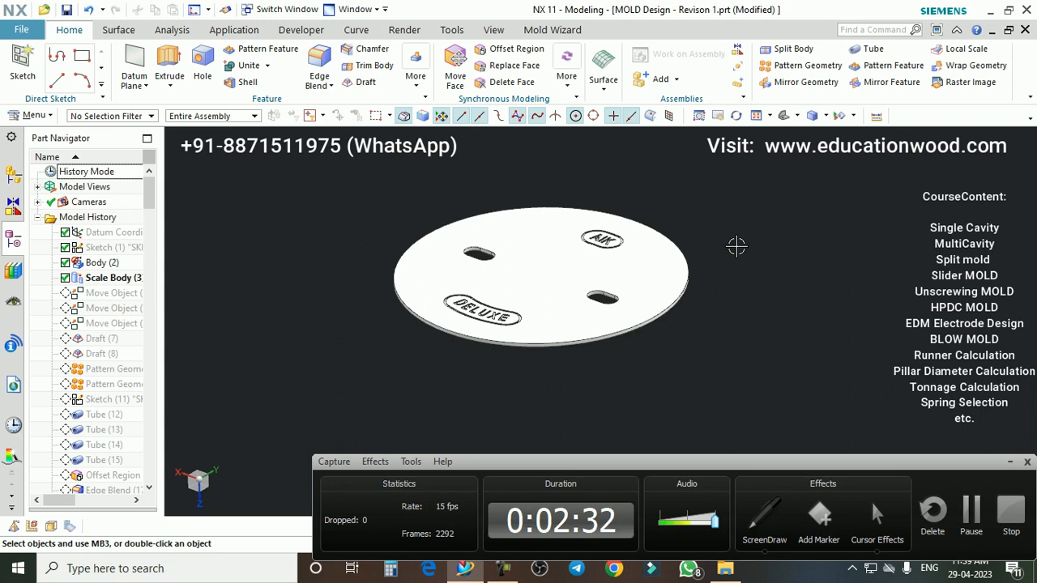
- Make the third Move Object feature current and show the hidden datum and sketch geometry
right_click(119, 326)
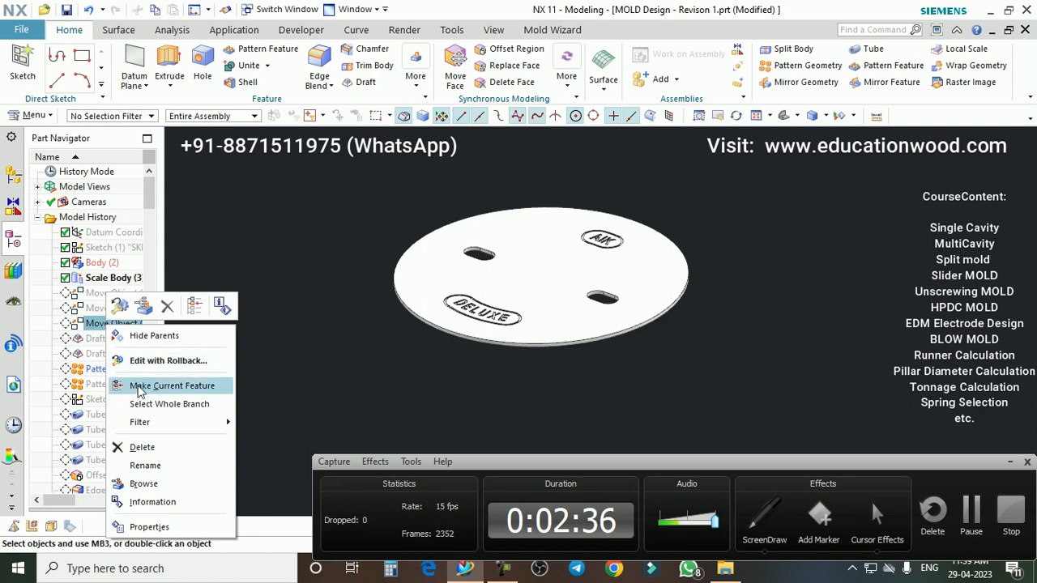
click(144, 381)
mouse_move(632, 272)
middle_down()
mouse_move(637, 365)
mouse_move(623, 365)
mouse_move(651, 294)
mouse_move(641, 324)
mouse_move(597, 310)
mouse_move(614, 324)
mouse_move(577, 337)
mouse_move(570, 287)
mouse_move(559, 308)
middle_up()
key(ctrl+shift+u)
scroll(609, 320, down, 3)
- Make Draft (8) the current feature and inspect the drafted slot walls and the plate's rim
right_click(98, 354)
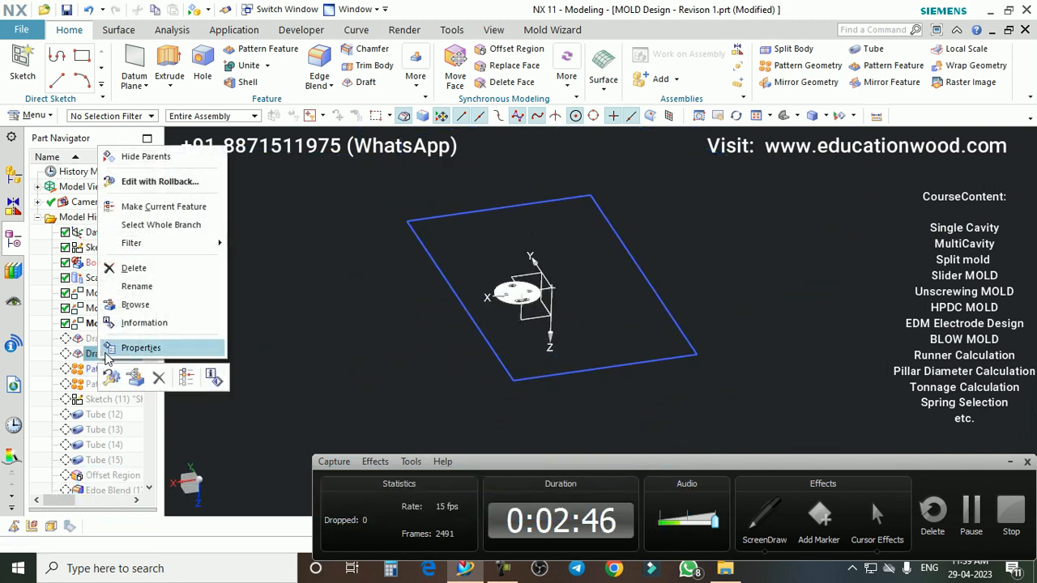
click(146, 219)
scroll(575, 284, up, 3)
scroll(580, 285, up, 12)
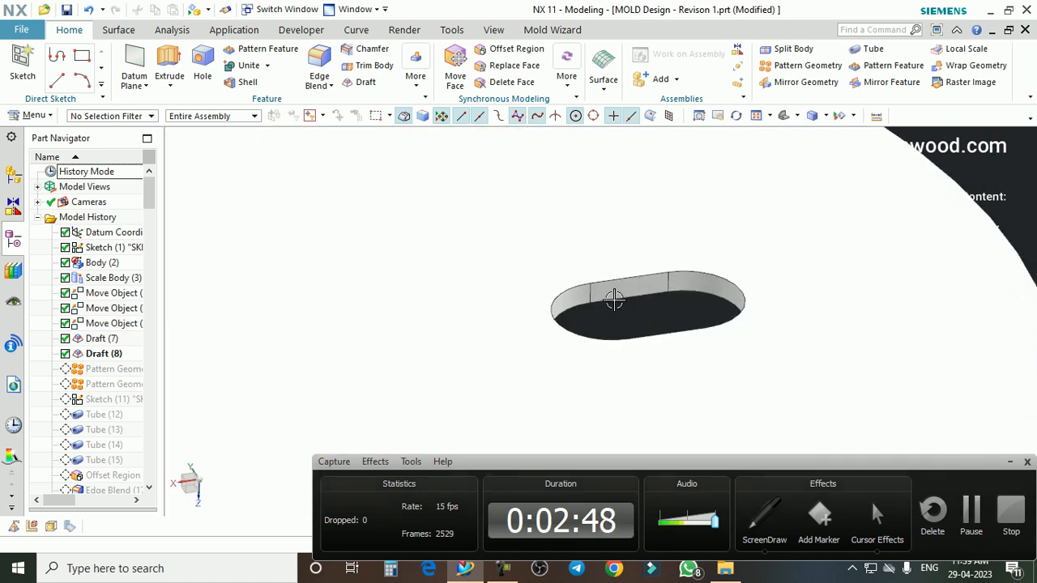
scroll(627, 306, down, 10)
mouse_move(615, 304)
middle_down()
mouse_move(637, 313)
mouse_move(623, 318)
middle_up()
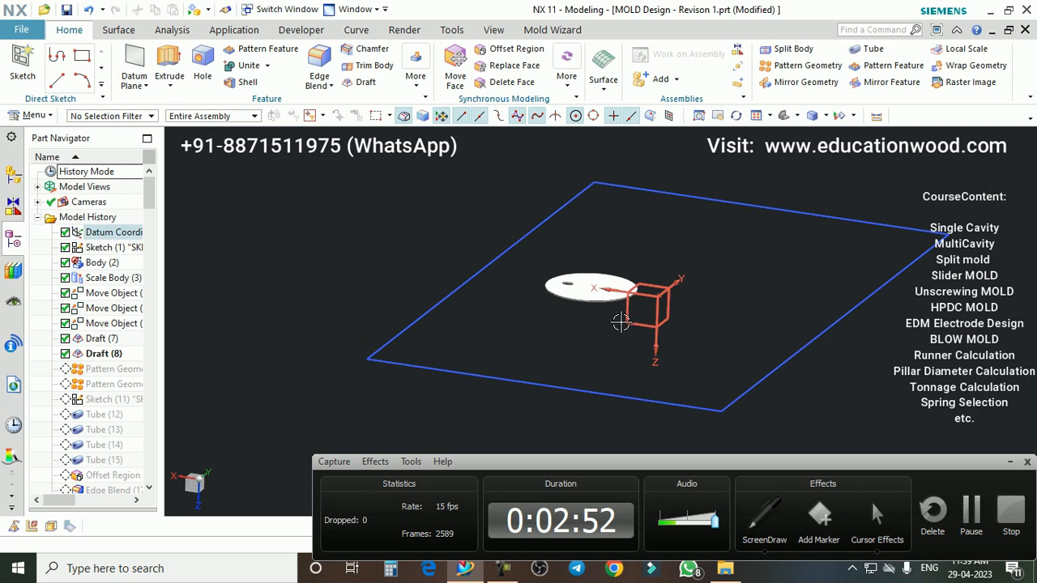
scroll(626, 340, up, 8)
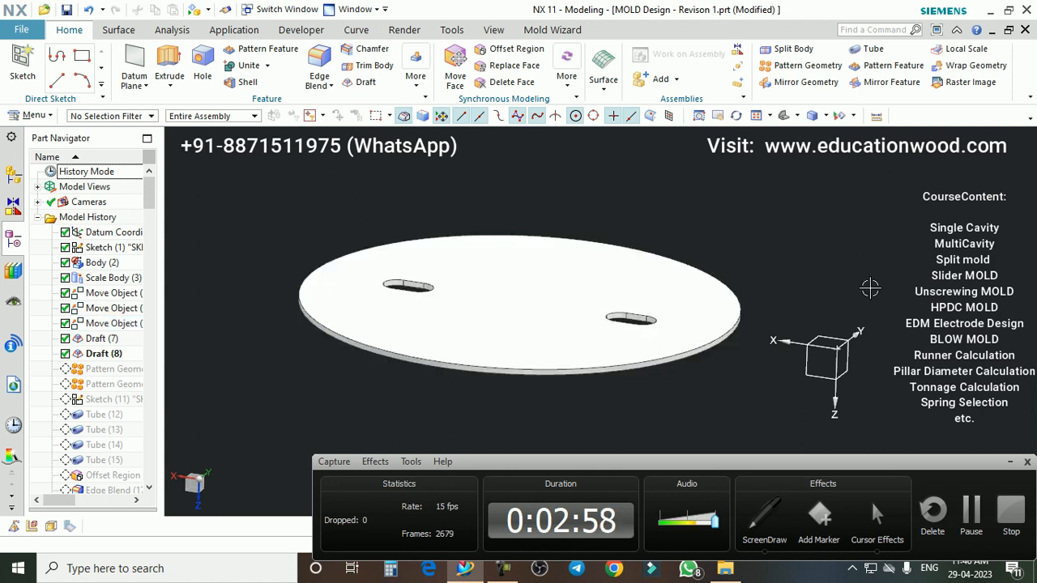
- Make the second Pattern Geometry feature current and view the whole cavity layout at an angle
right_click(114, 387)
click(154, 259)
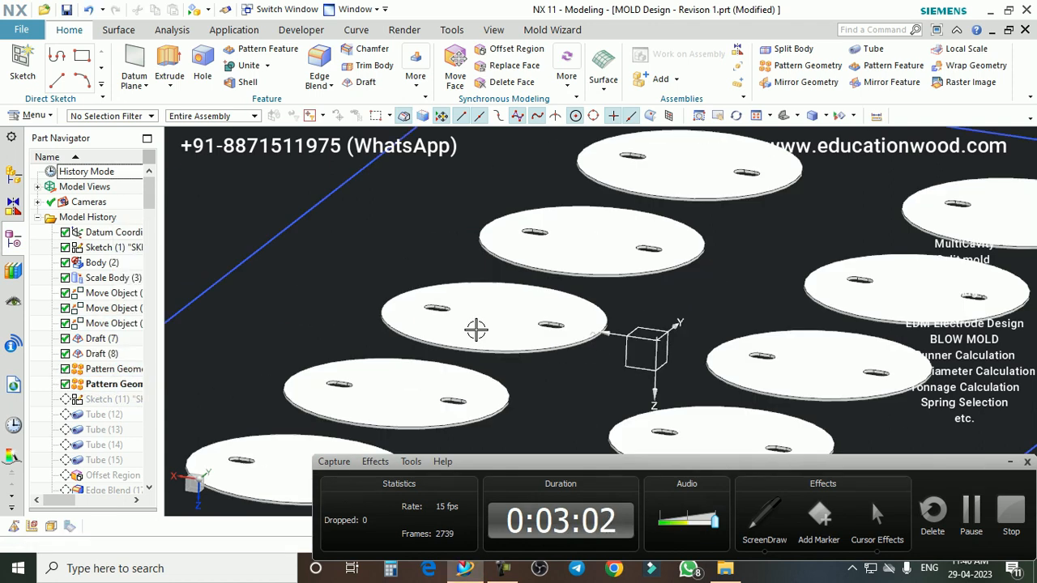
scroll(475, 329, down, 5)
middle_drag(497, 313, 533, 275)
middle_drag(551, 340, 567, 273)
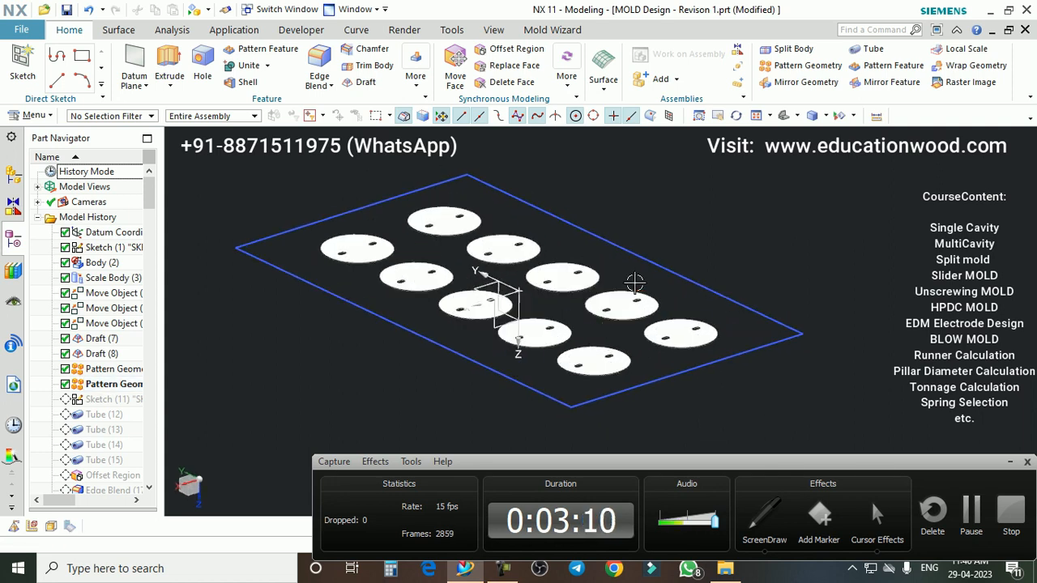
- Mark the slots of the patterned plates with temporary freehand ScreenDraw strokes and clear the annotations
click(759, 525)
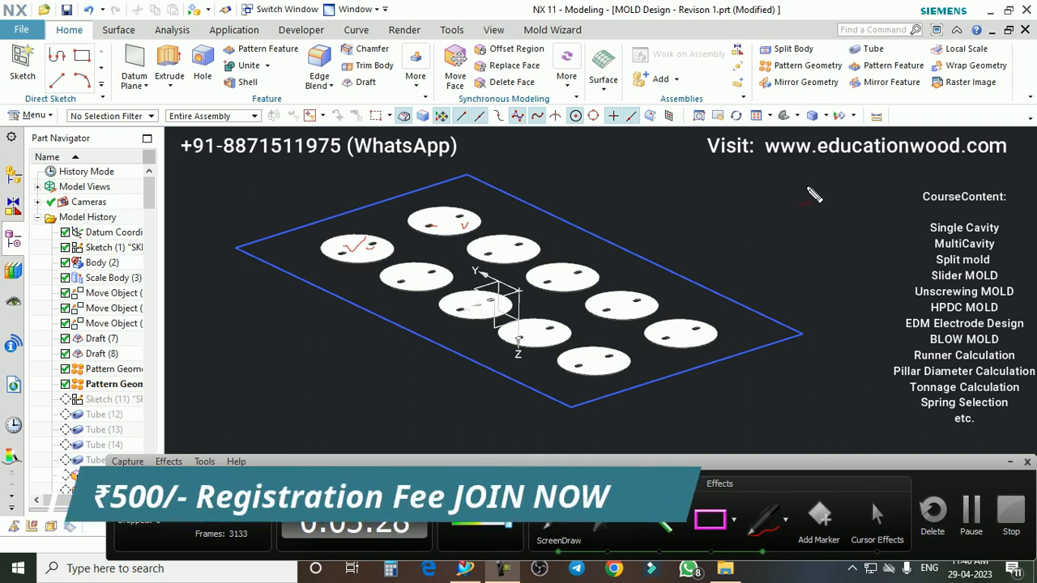
drag(376, 247, 385, 246)
drag(435, 222, 442, 226)
drag(433, 276, 444, 274)
drag(673, 214, 680, 221)
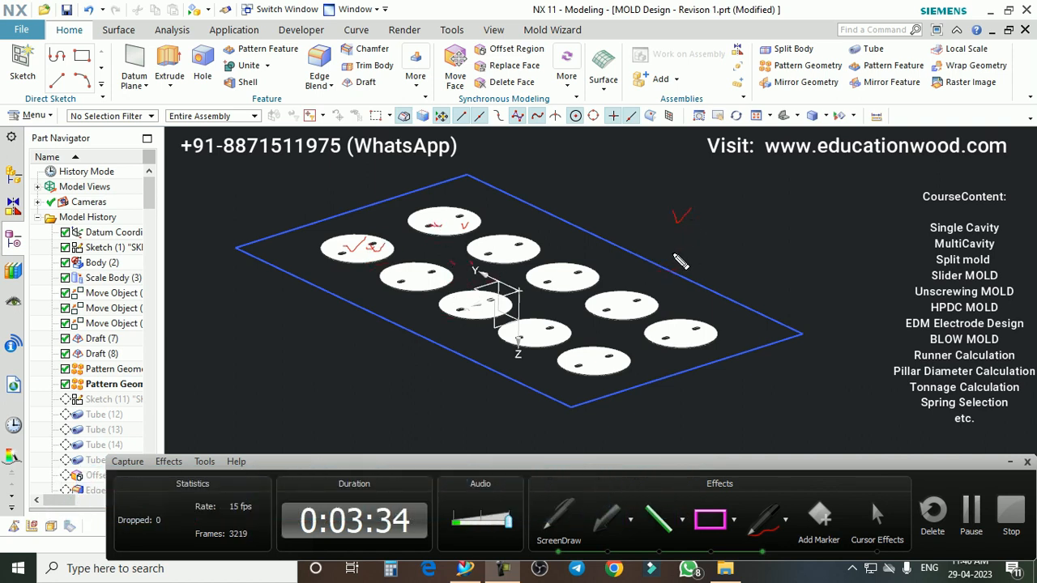
drag(702, 260, 713, 258)
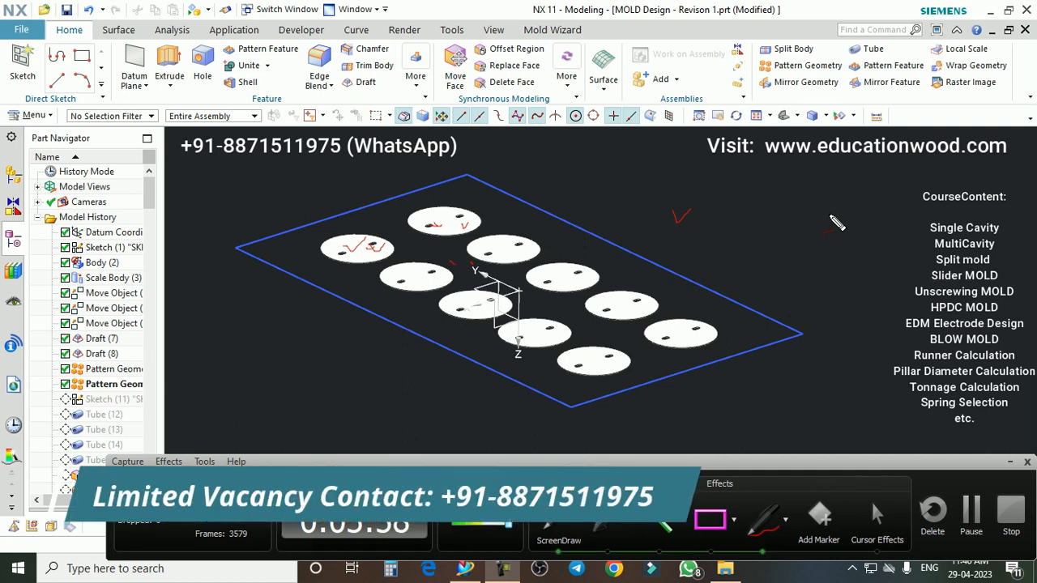
key(Escape)
- Examine the patterned plates inside the rectangular outline at different distances and angles
scroll(575, 237, down, 1)
scroll(576, 234, up, 1)
mouse_move(576, 235)
middle_down()
mouse_move(576, 221)
mouse_move(593, 256)
middle_up()
scroll(596, 243, down, 1)
scroll(594, 256, down, 2)
scroll(599, 253, up, 4)
mouse_move(604, 251)
middle_down()
mouse_move(595, 238)
mouse_move(606, 252)
middle_up()
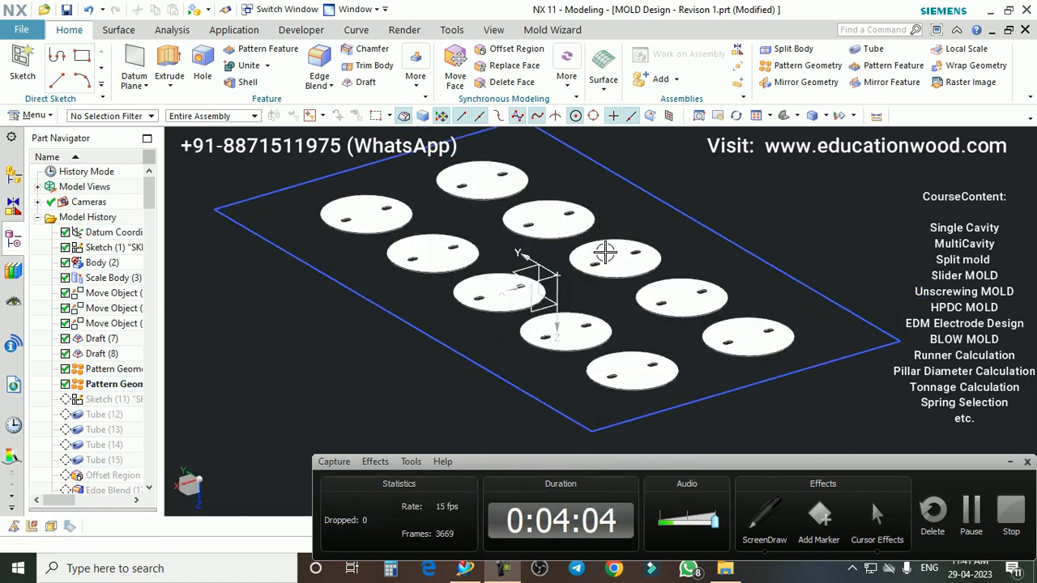
scroll(356, 217, up, 3)
scroll(432, 218, down, 3)
scroll(381, 239, up, 1)
- Make Sketch (11) the current feature in the model history and view its lines between the plate rows
right_click(99, 409)
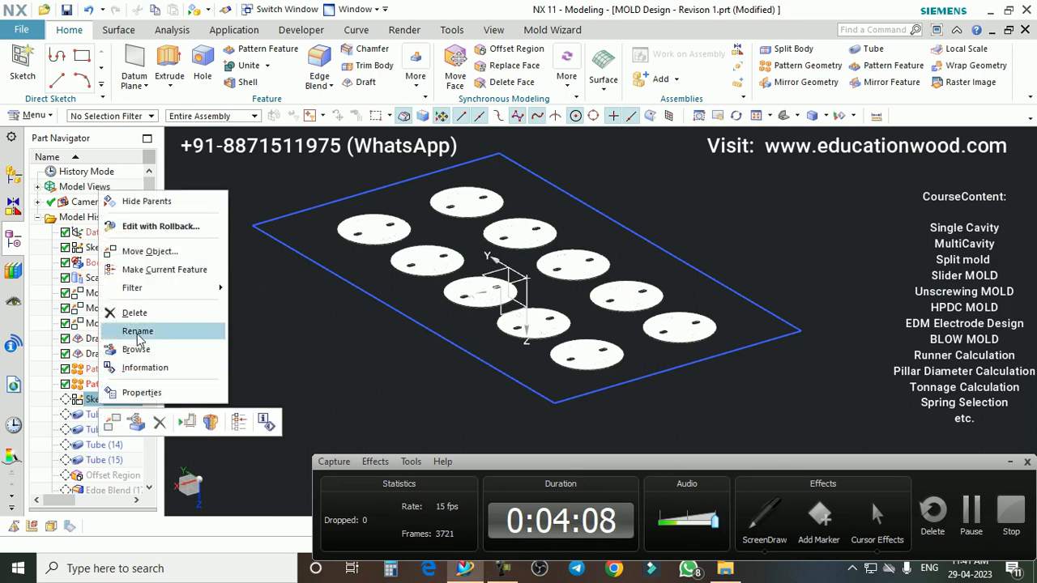
click(149, 268)
scroll(563, 263, down, 1)
mouse_move(563, 264)
middle_down()
mouse_move(506, 210)
mouse_move(555, 270)
mouse_move(568, 265)
middle_up()
scroll(542, 176, up, 2)
scroll(555, 232, down, 1)
scroll(505, 210, up, 1)
scroll(505, 210, down, 2)
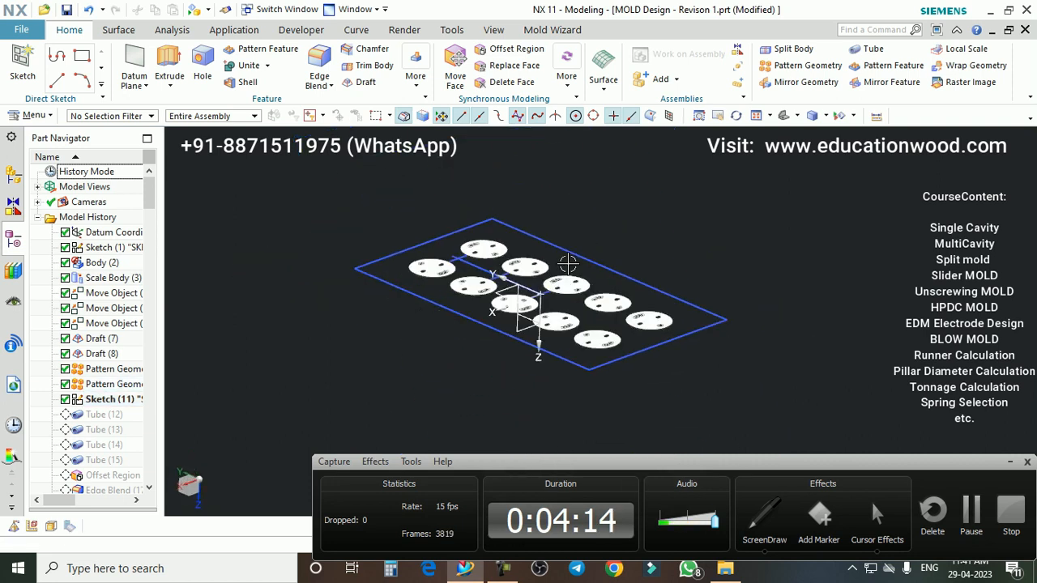
scroll(533, 305, up, 1)
- Make Tube (15) the current feature and inspect the red runner tubes running between the plates
right_click(92, 460)
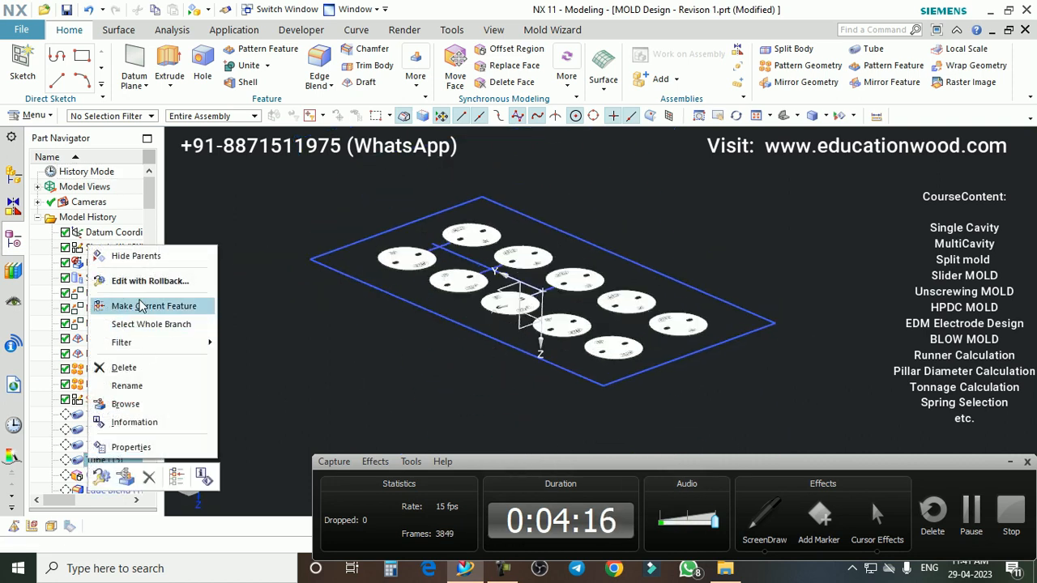
click(166, 303)
scroll(494, 316, up, 3)
scroll(494, 316, up, 1)
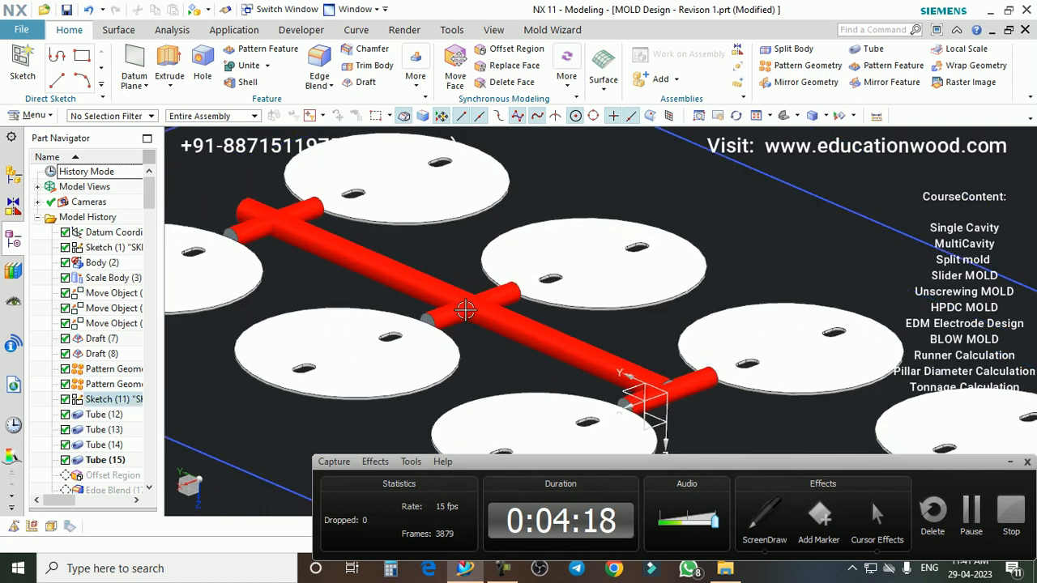
scroll(498, 302, down, 3)
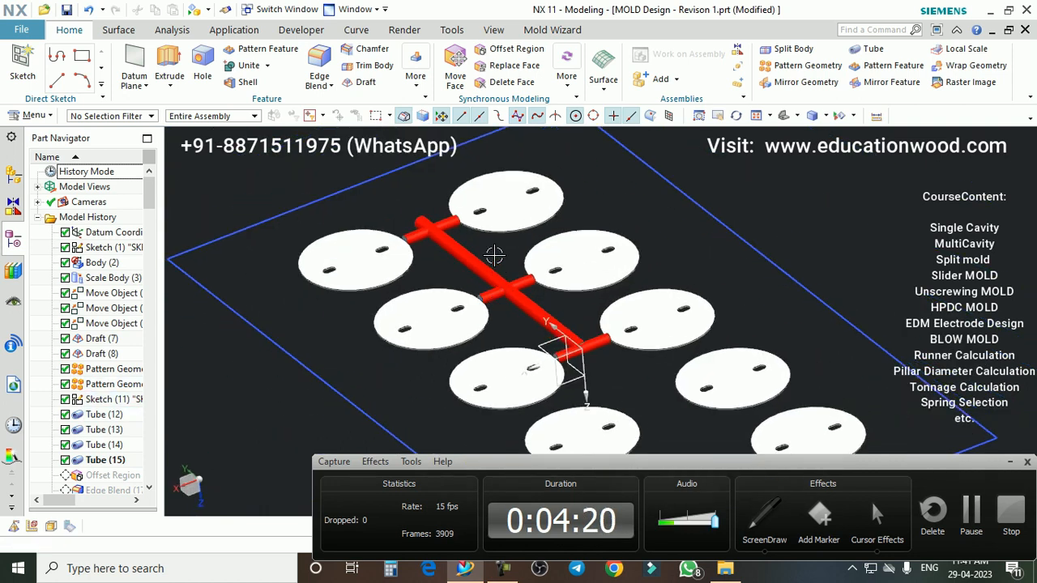
scroll(494, 255, up, 1)
scroll(453, 245, down, 2)
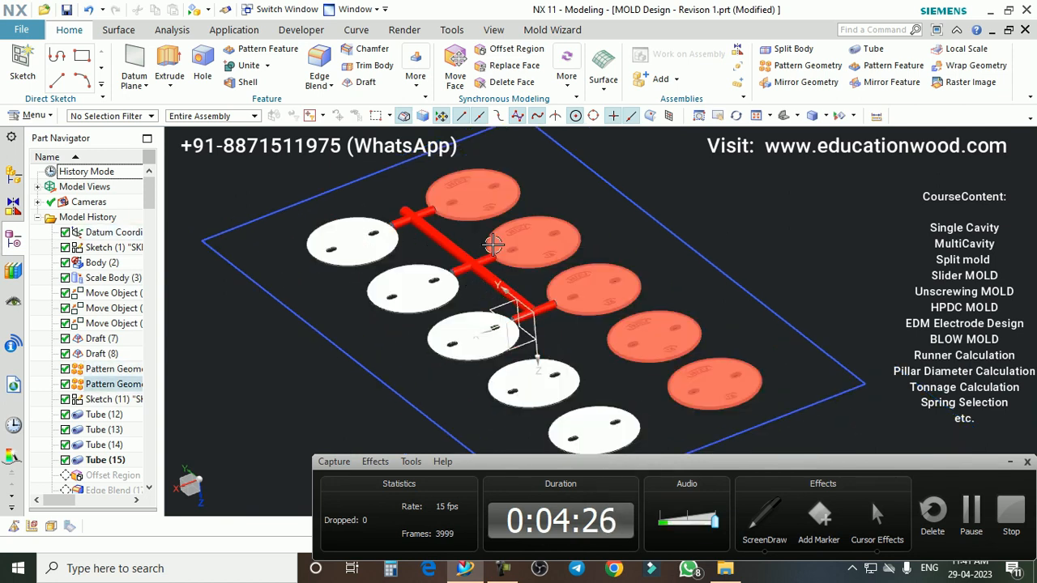
scroll(474, 234, down, 2)
middle_drag(486, 247, 503, 271)
scroll(499, 254, up, 1)
scroll(138, 461, down, 1)
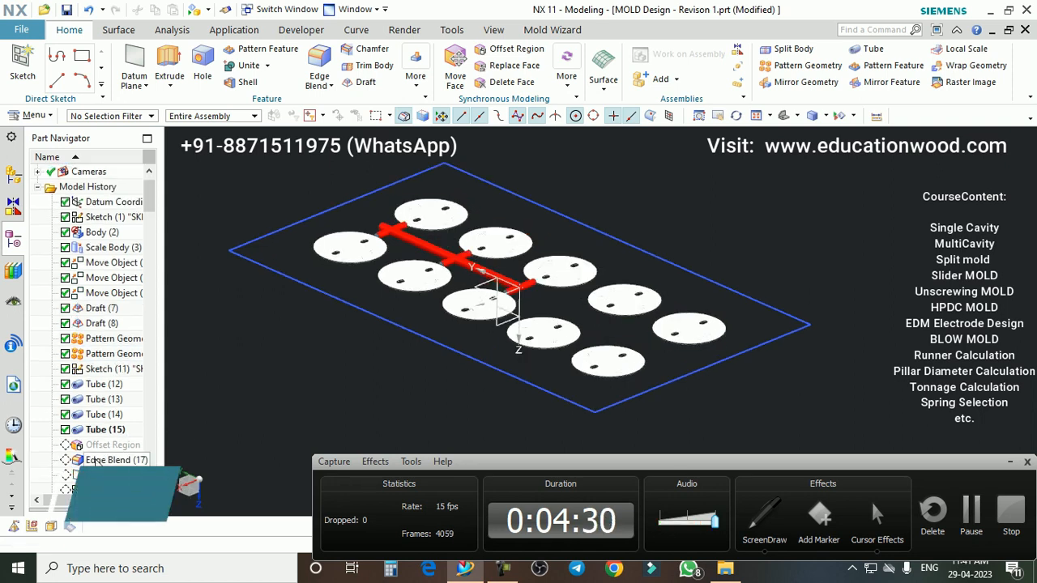
- Make the Offset Region feature current and inspect the gaps between runner branch ends and plates in a straight-on view
right_click(114, 445)
click(197, 306)
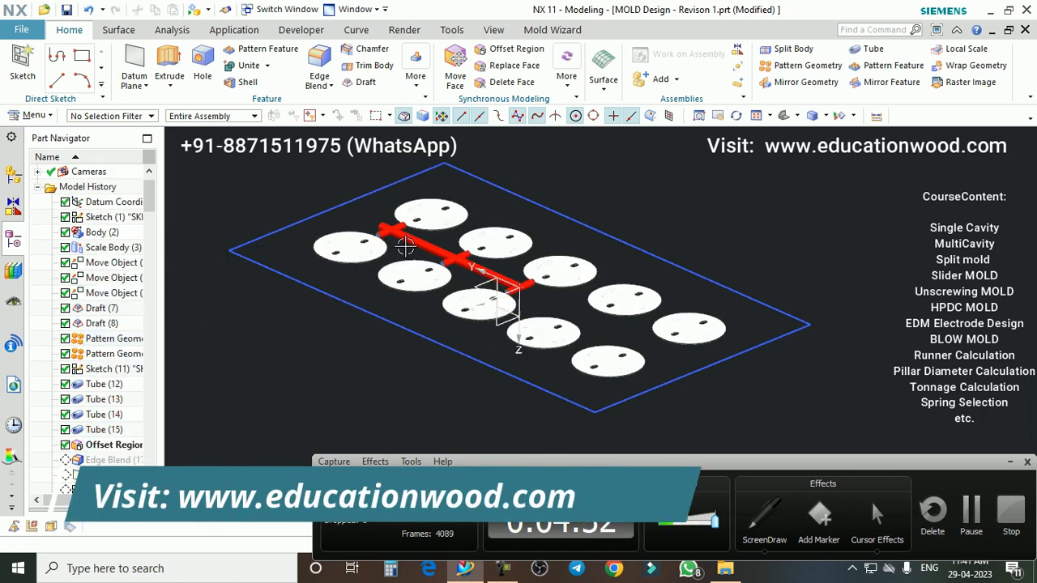
scroll(393, 245, up, 3)
middle_drag(400, 259, 498, 299)
scroll(474, 285, down, 3)
scroll(498, 299, up, 2)
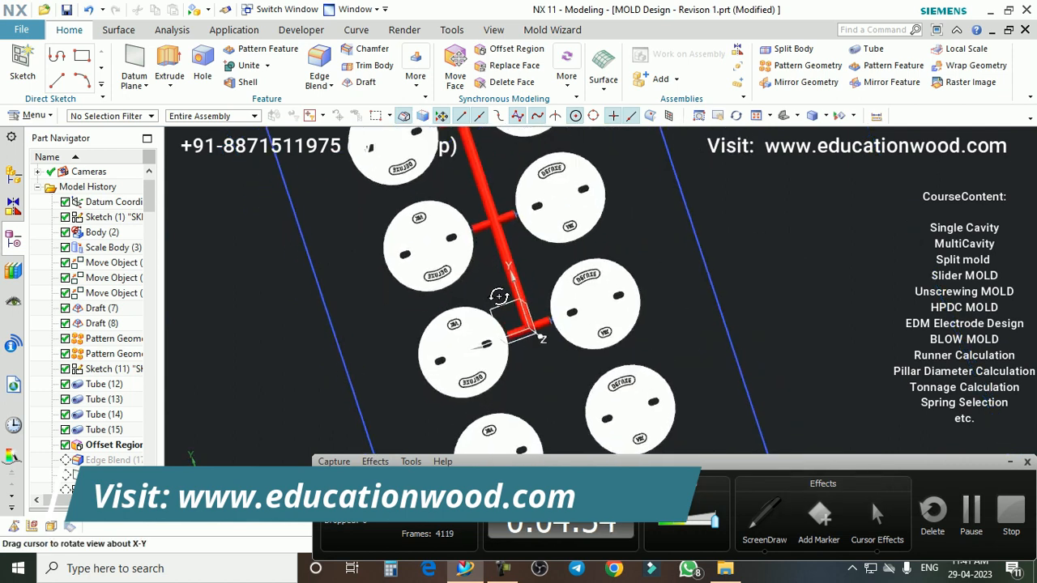
scroll(494, 283, down, 4)
scroll(497, 225, up, 6)
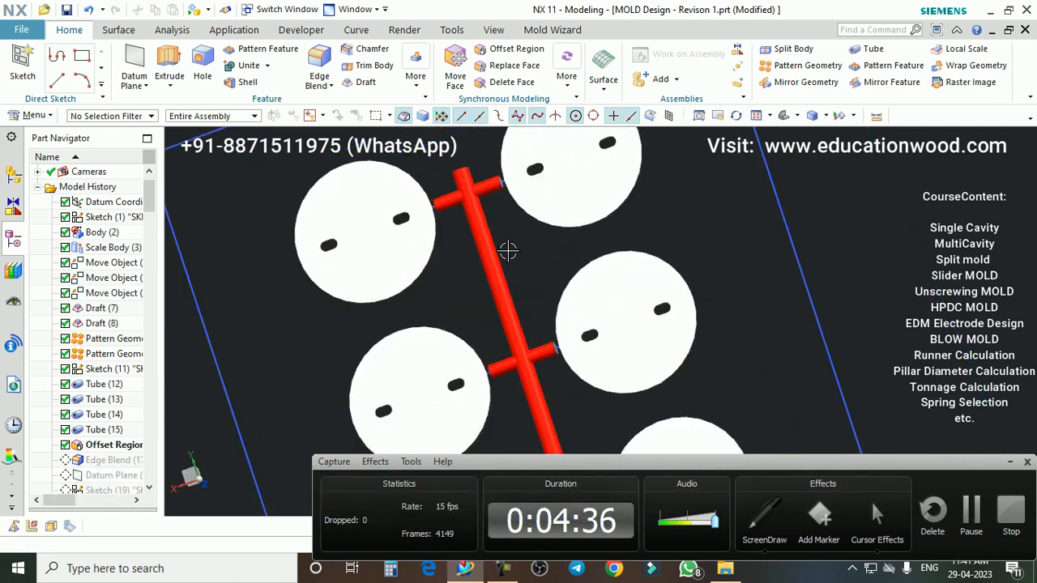
key(F8)
scroll(515, 209, up, 6)
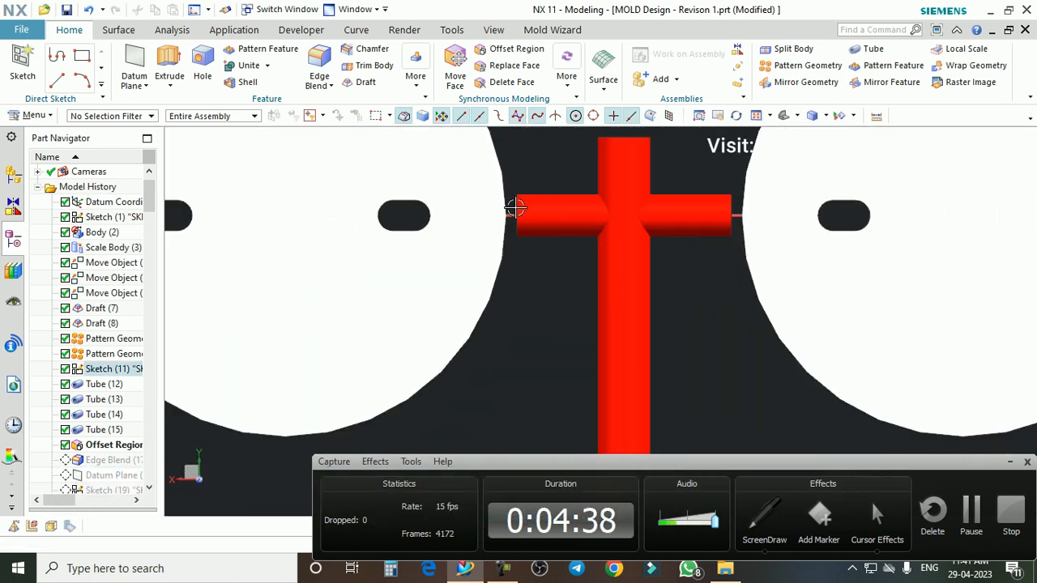
scroll(95, 474, down, 1)
- Make Edge Blend (17) the current feature and inspect the rounded ends of the runner branches
right_click(96, 445)
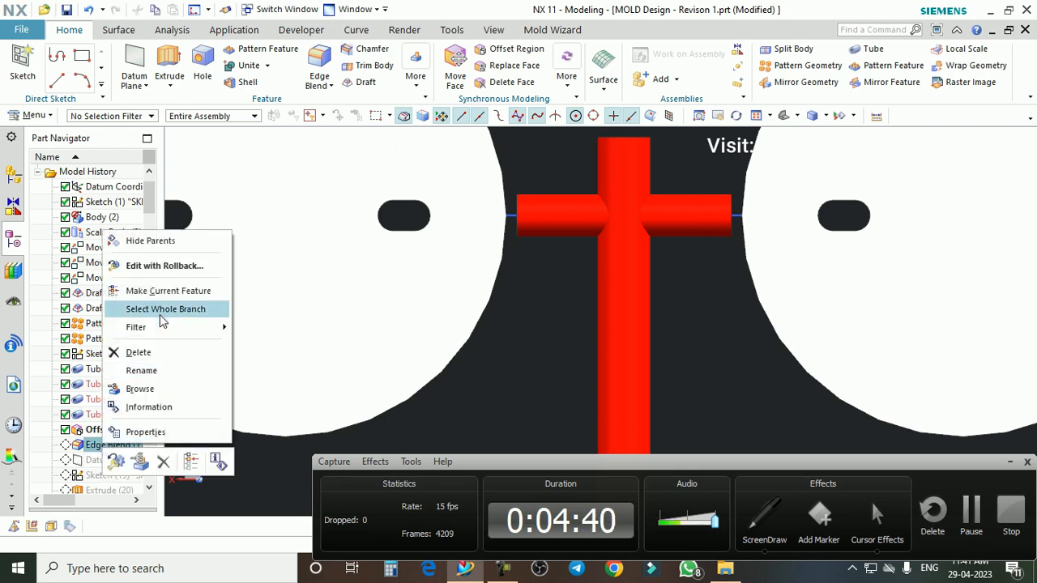
click(162, 293)
scroll(518, 240, up, 1)
scroll(523, 222, up, 1)
scroll(523, 227, down, 1)
scroll(89, 479, down, 1)
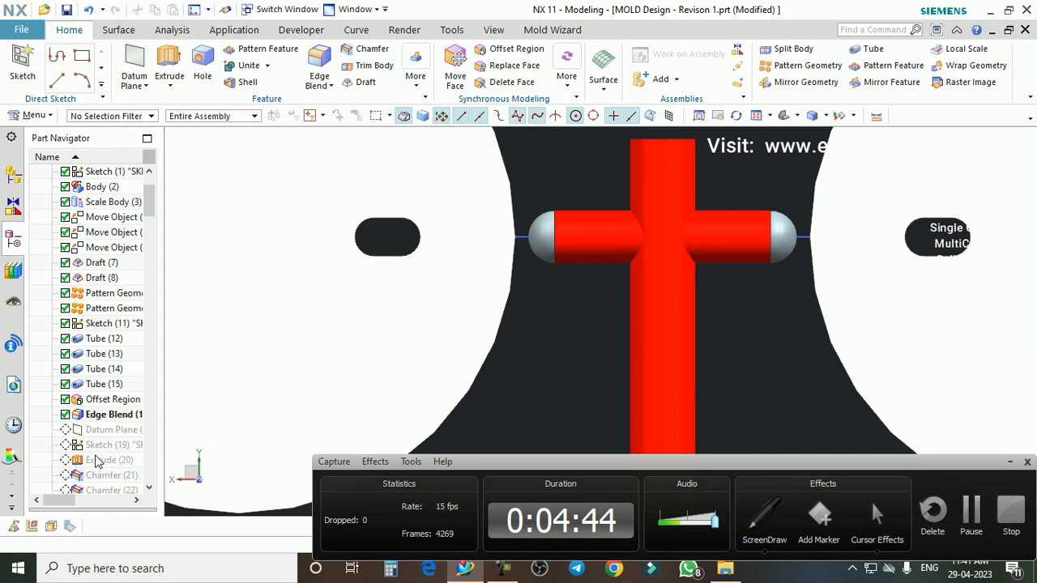
- Make Sketch (19) the current feature and view the runner with the datum plane beside it at an angle
right_click(89, 445)
click(142, 314)
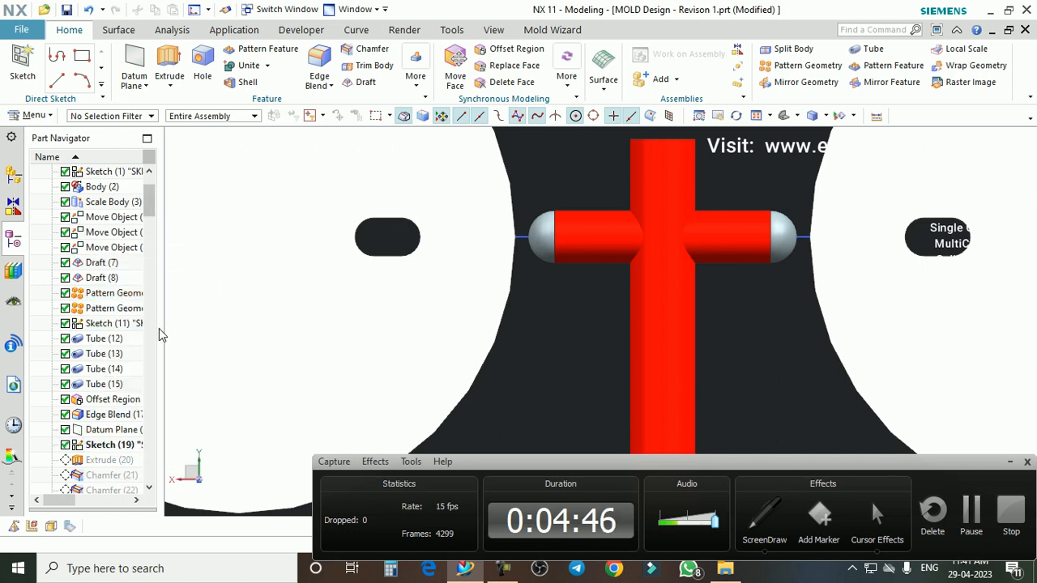
scroll(491, 324, down, 3)
middle_drag(519, 338, 486, 389)
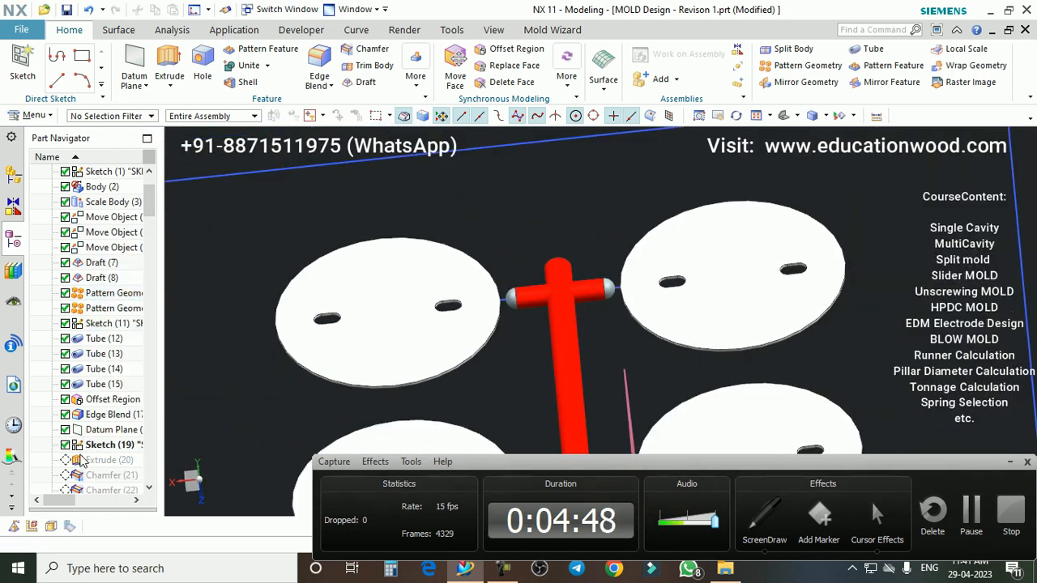
- Make Edge Blend (23) the current feature and inspect the gate joining the runner's rounded end to the plate
scroll(96, 456, down, 1)
right_click(104, 475)
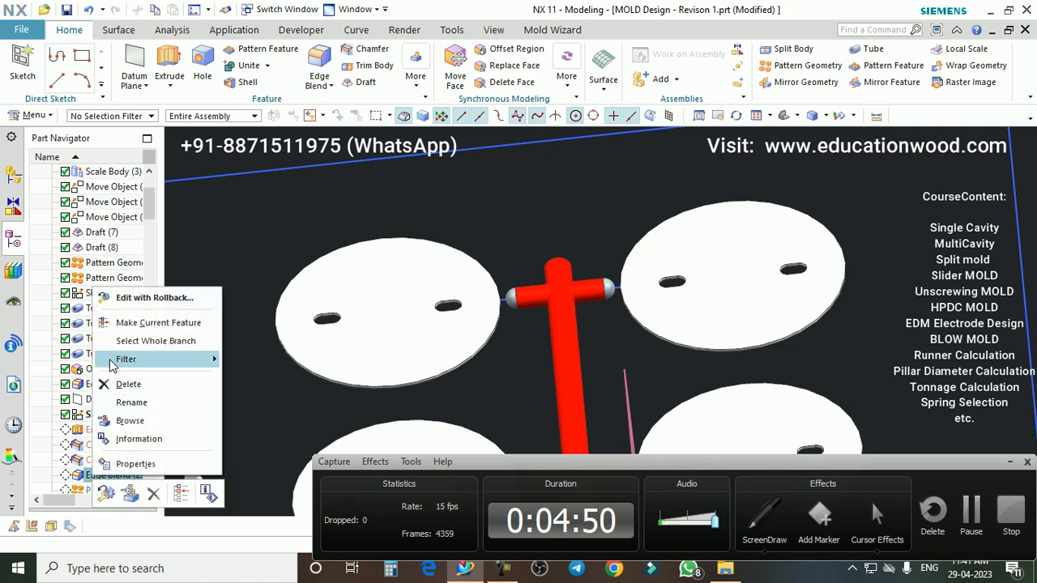
click(138, 321)
scroll(502, 282, down, 4)
scroll(516, 396, up, 2)
scroll(518, 400, down, 3)
scroll(529, 409, up, 3)
scroll(550, 309, up, 6)
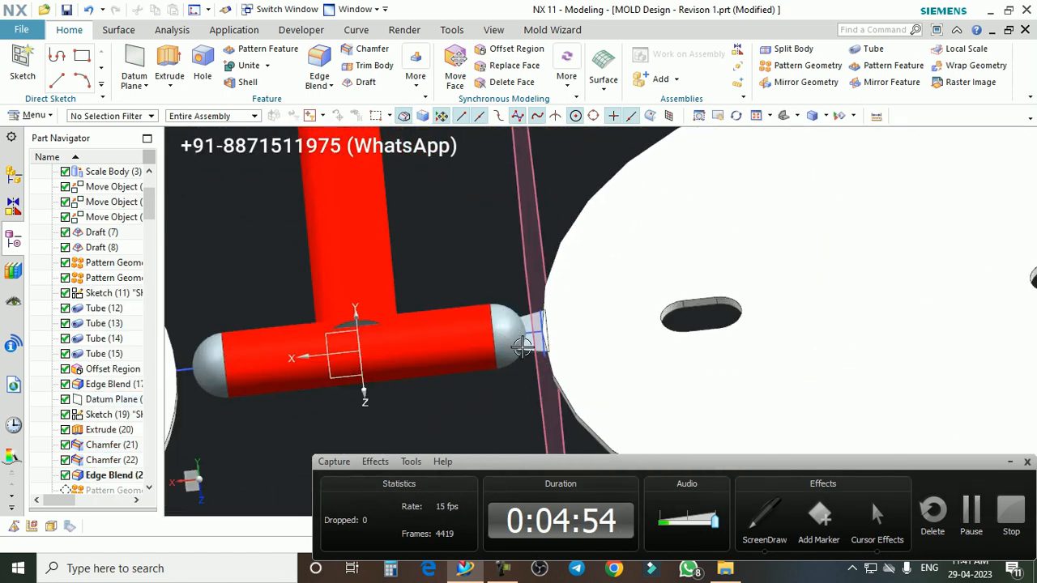
middle_drag(550, 310, 514, 262)
scroll(497, 289, down, 2)
scroll(529, 273, up, 2)
scroll(486, 292, down, 3)
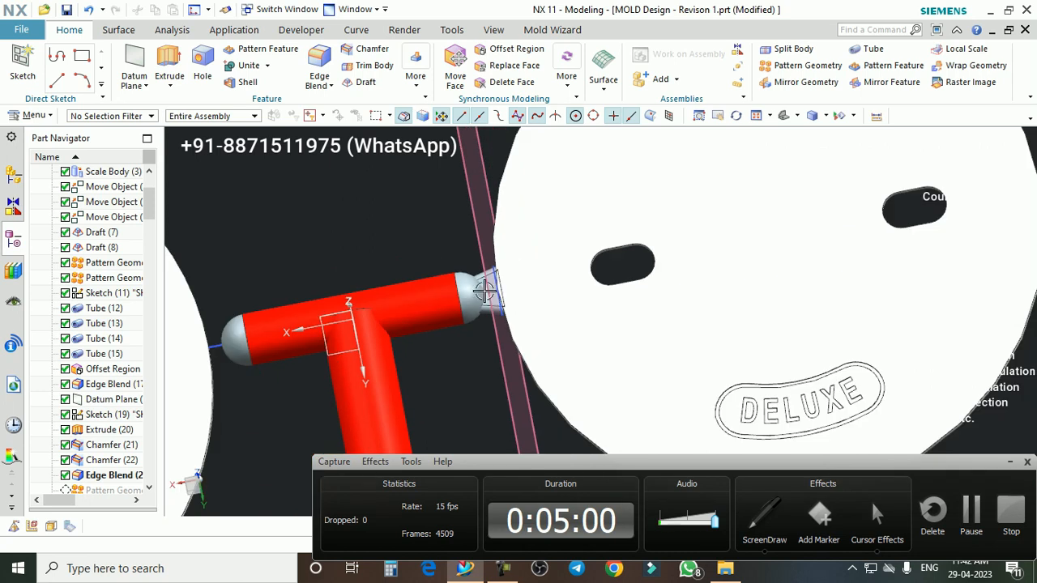
- Annotate the gate area with temporary freehand marks, clear them, and examine the gate and the runner layout
click(757, 525)
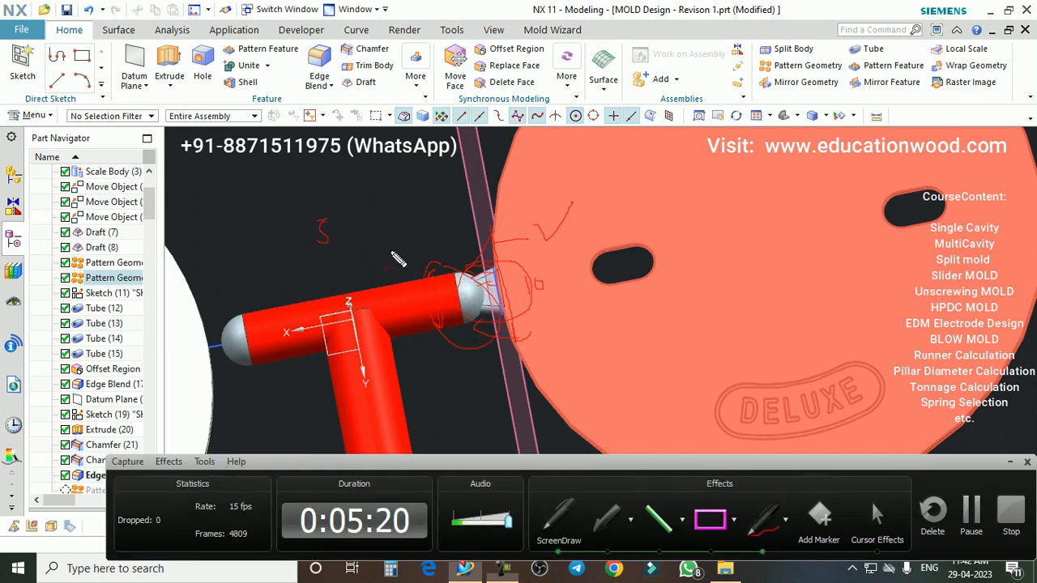
key(Escape)
scroll(491, 303, down, 1)
middle_drag(497, 305, 481, 296)
scroll(479, 307, up, 6)
scroll(480, 300, down, 8)
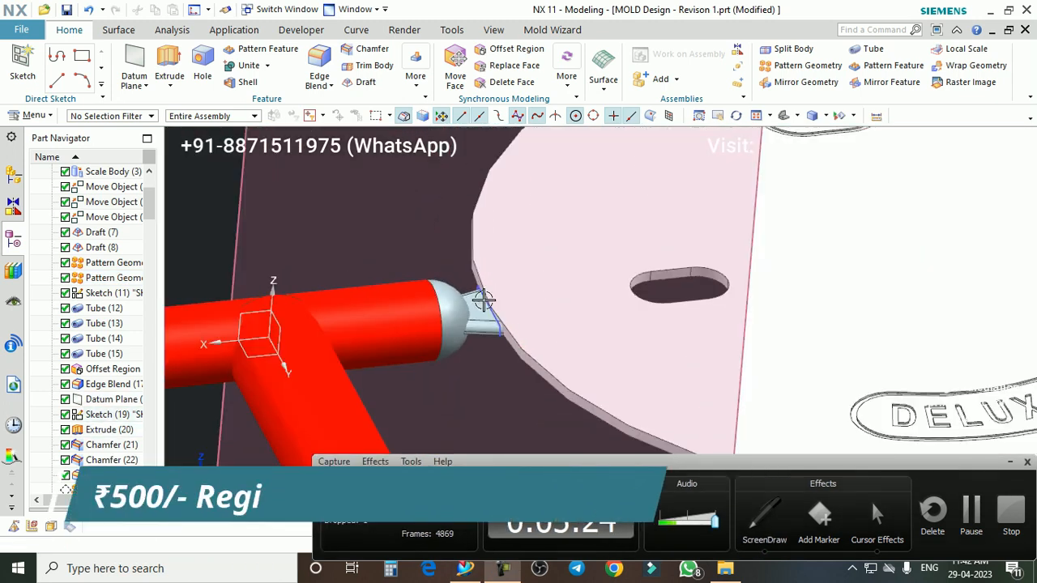
scroll(500, 289, down, 3)
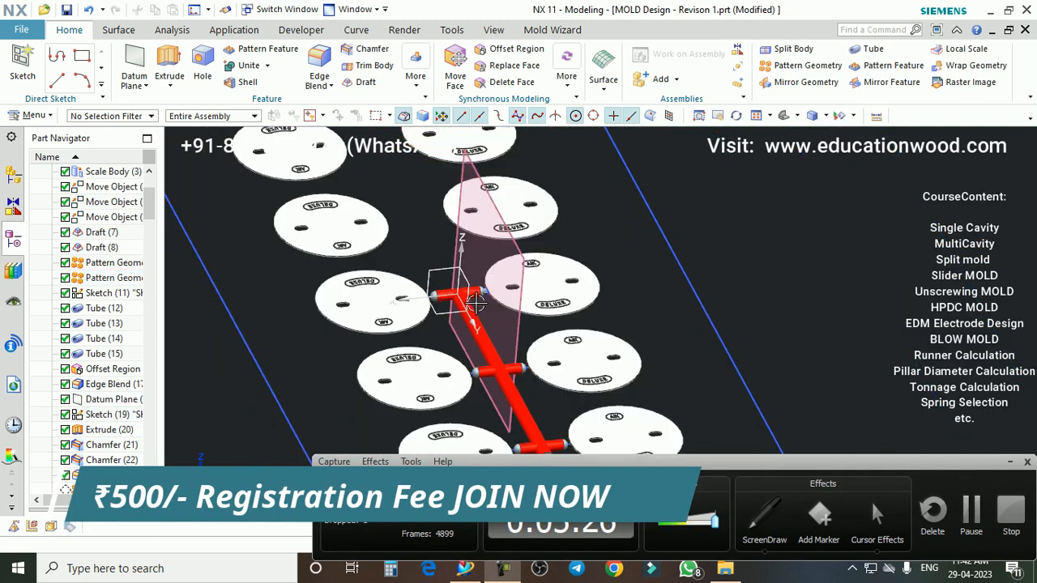
scroll(486, 308, up, 1)
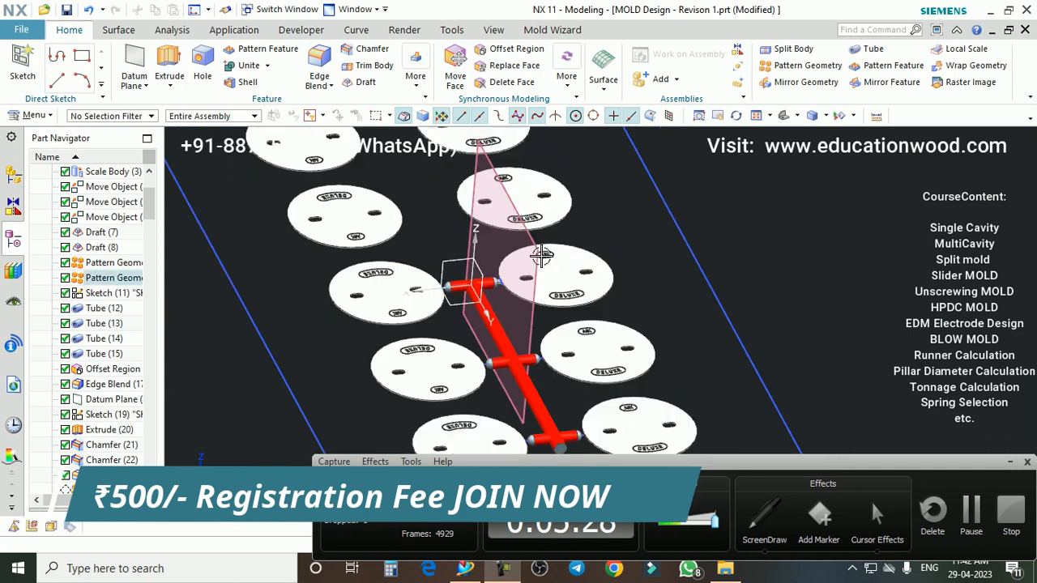
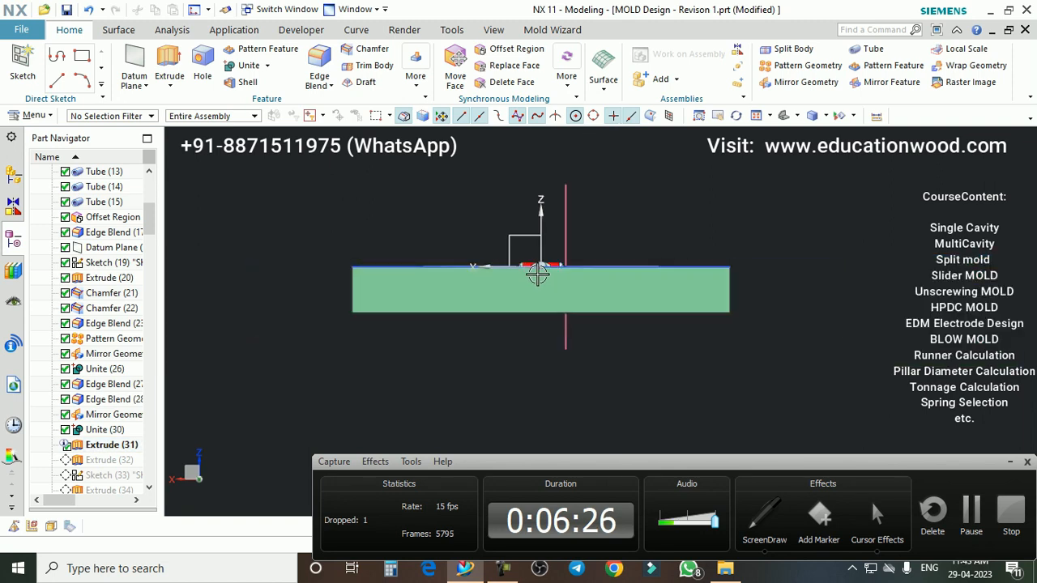
- Mark the green block's thickness and width with temporary freehand dimension lines in the side view and clear them
scroll(556, 289, down, 2)
scroll(498, 271, up, 4)
scroll(424, 261, down, 4)
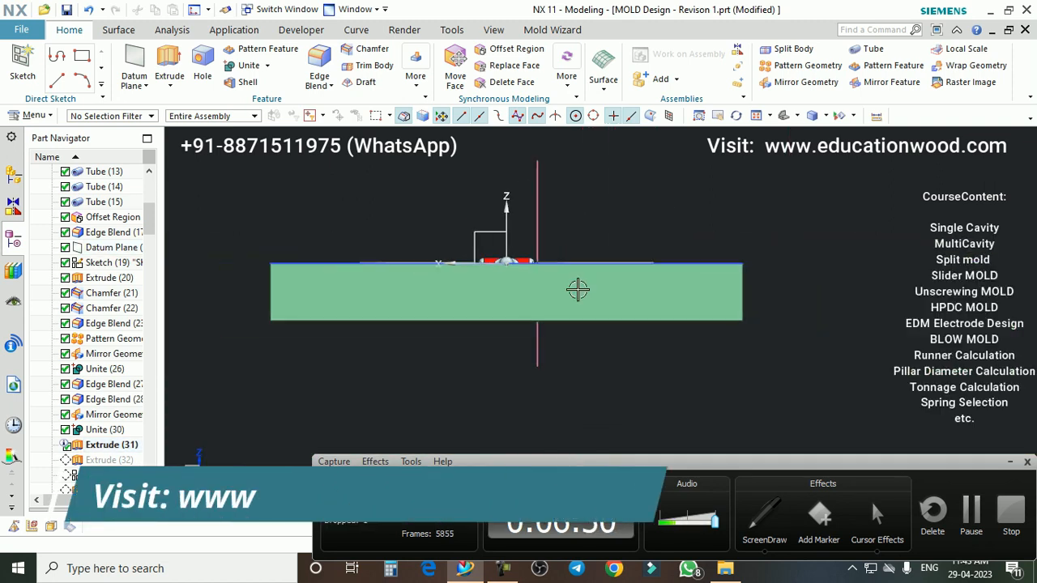
click(764, 525)
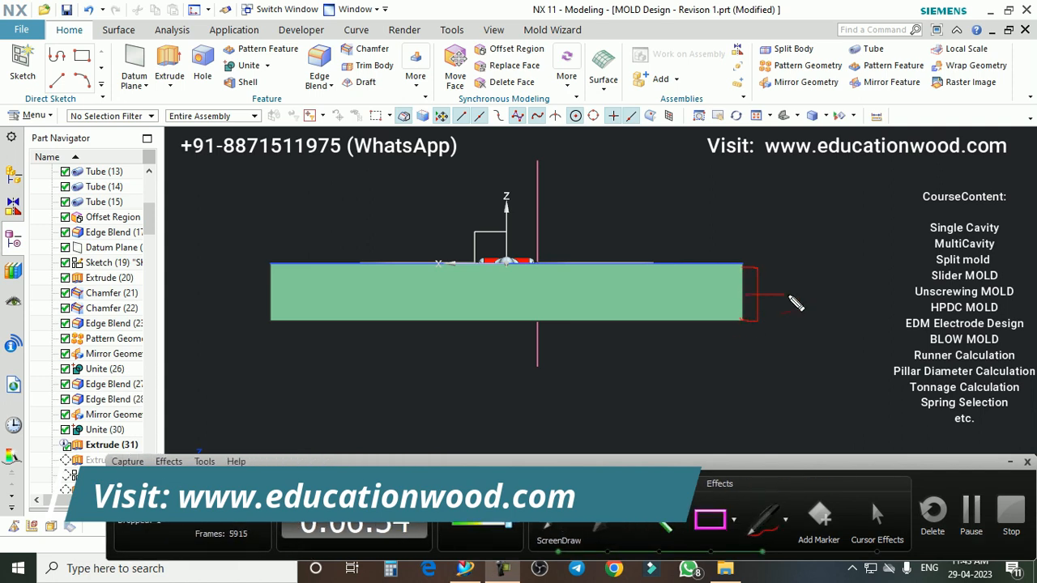
drag(449, 273, 442, 278)
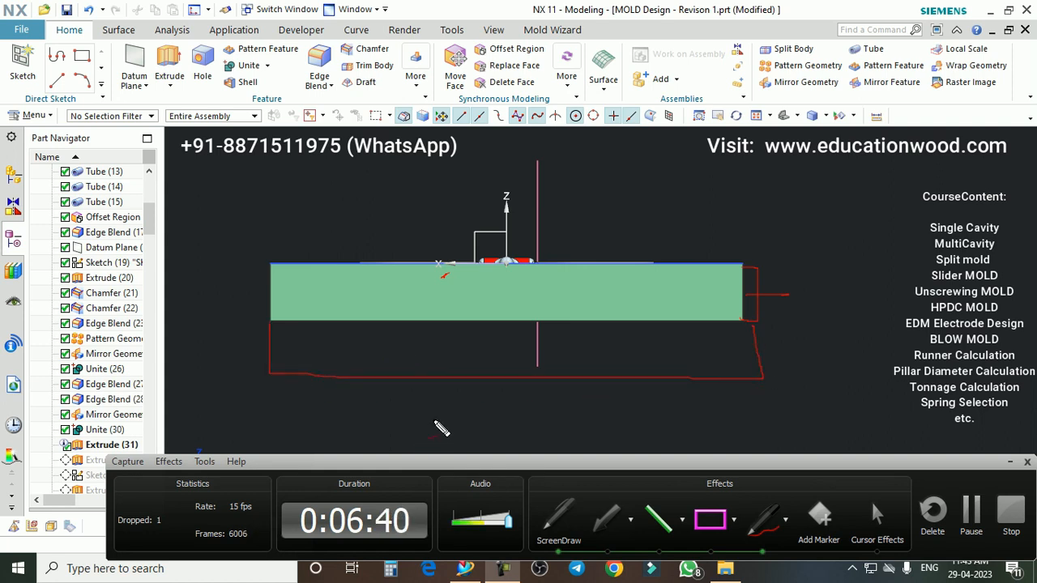
key(Escape)
- Make Extrude (32) the current feature and view the block beneath the green one at an angle
scroll(478, 336, down, 5)
middle_drag(519, 314, 640, 360)
scroll(551, 342, up, 2)
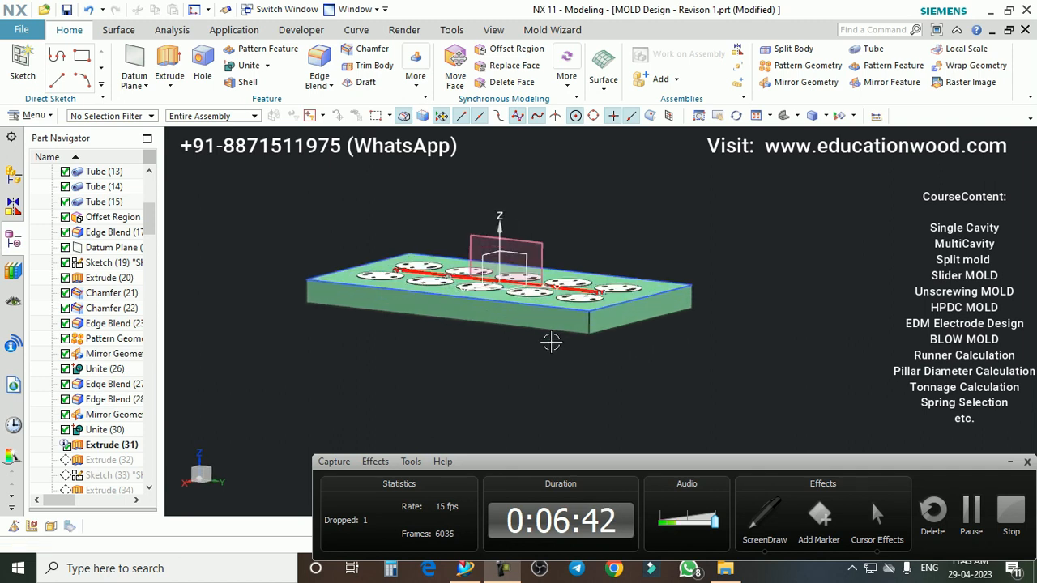
right_click(95, 467)
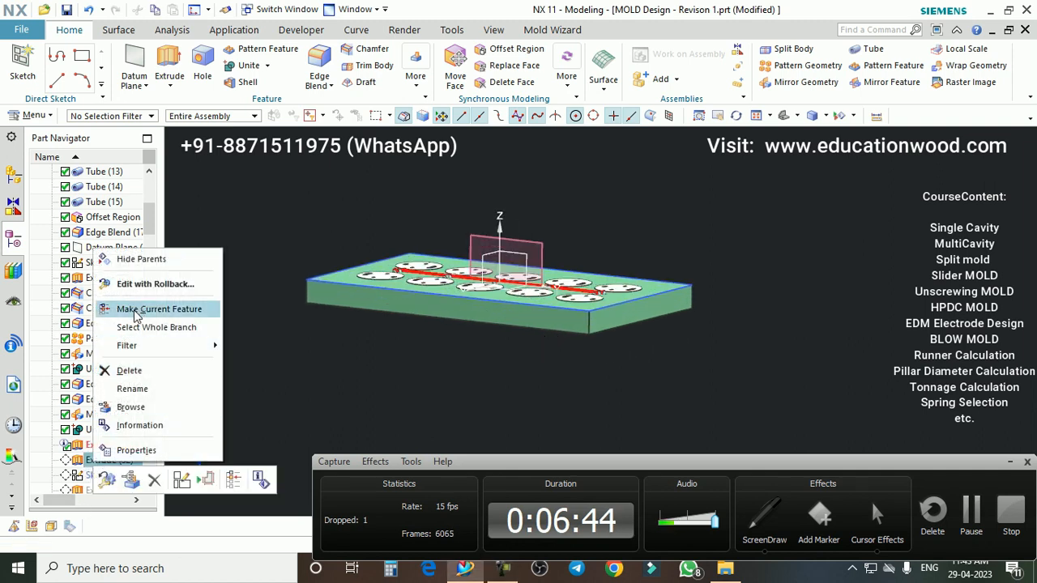
click(162, 241)
scroll(518, 320, up, 2)
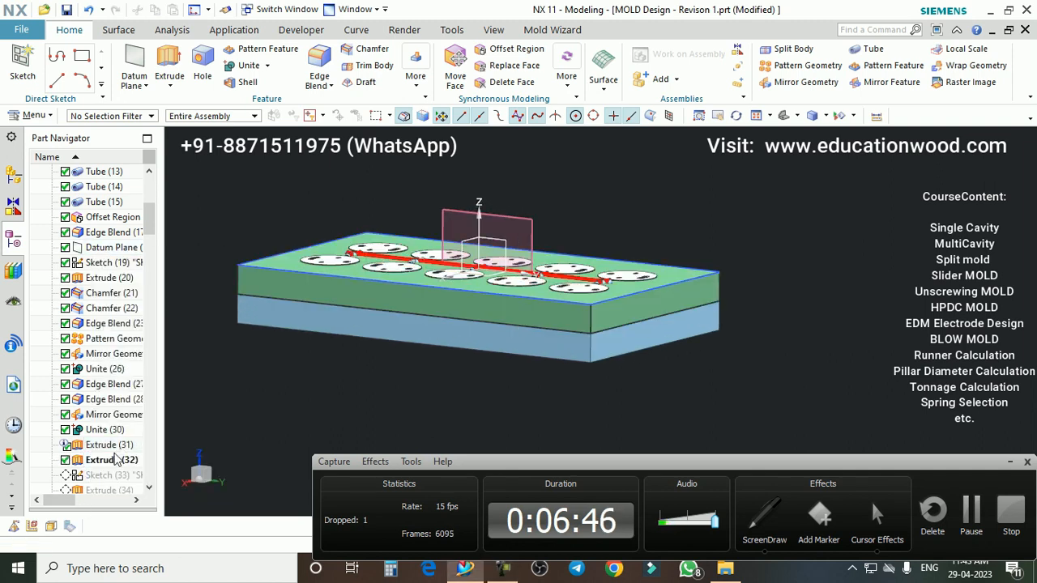
- Make Sketch (33) the current feature and view the stacked blocks up close
scroll(112, 465, down, 1)
right_click(112, 467)
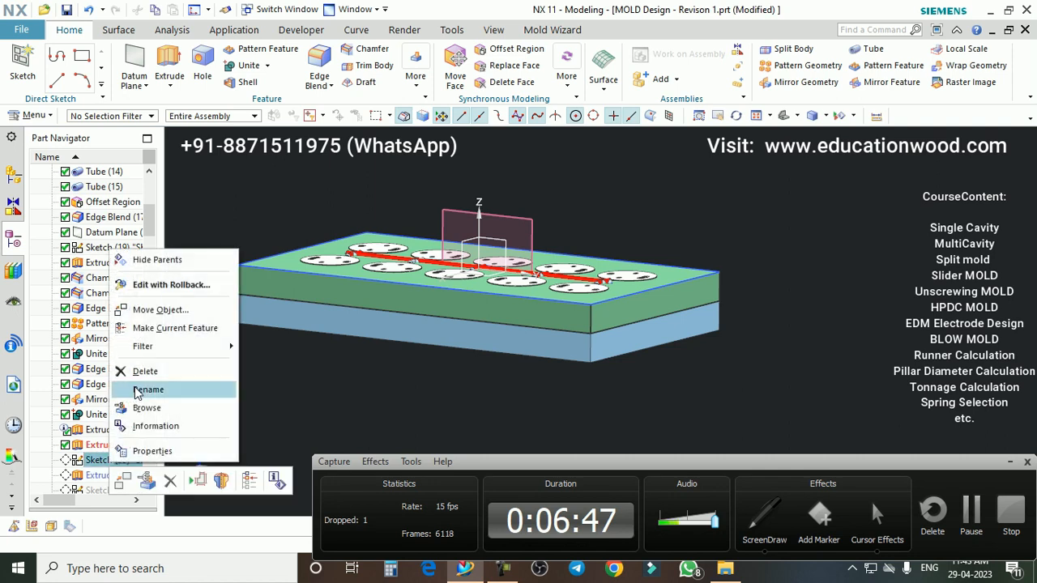
click(142, 327)
scroll(444, 333, up, 2)
- Make Extrude (34) the current feature and view the orange blocks beneath the stack
right_click(109, 478)
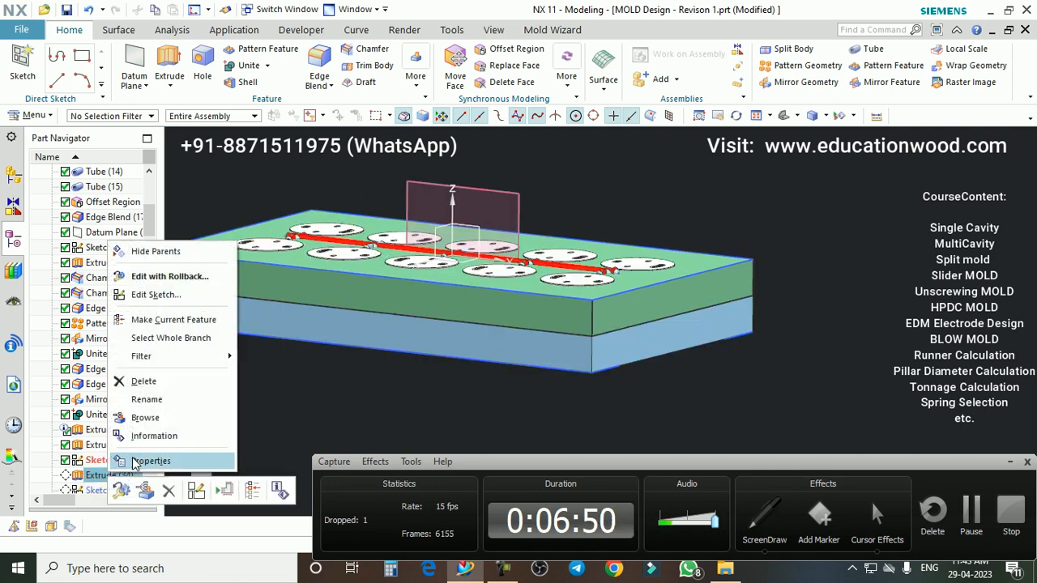
click(142, 322)
scroll(641, 398, down, 3)
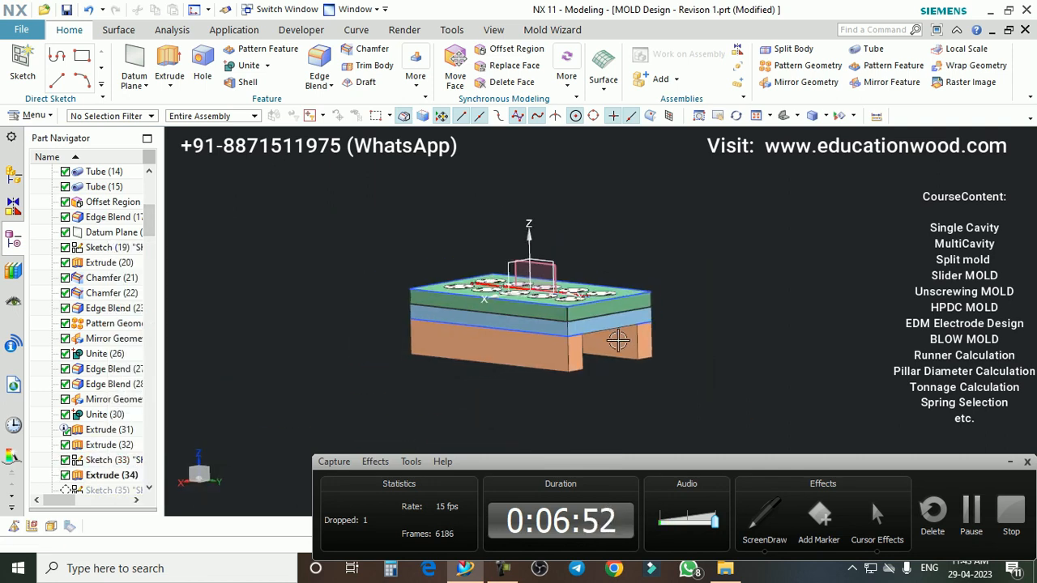
scroll(112, 470, down, 1)
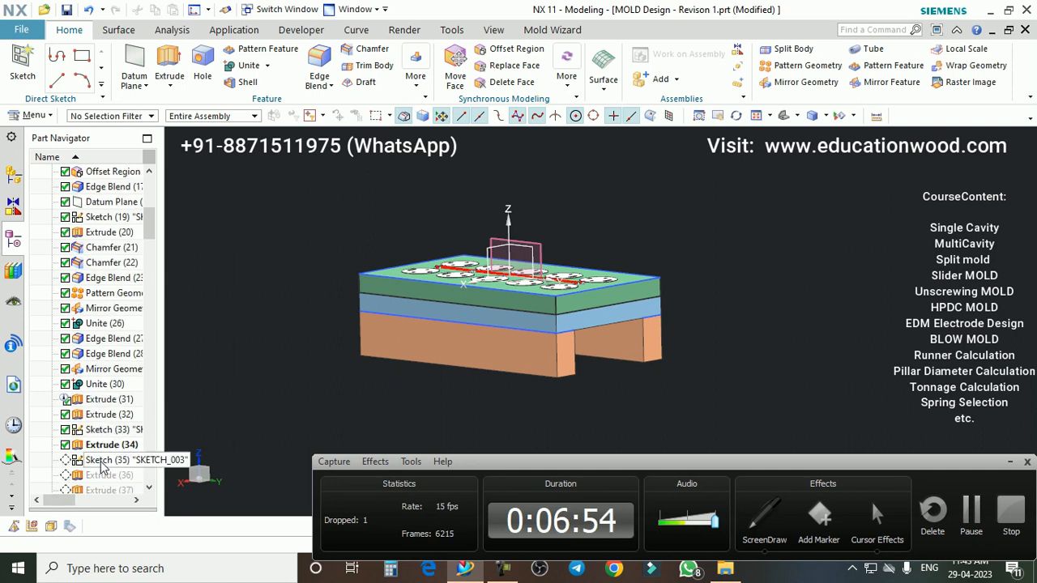
- Make Sketch (35) the current feature and view its outline around the base of the orange blocks
right_click(103, 462)
click(142, 388)
scroll(614, 323, down, 2)
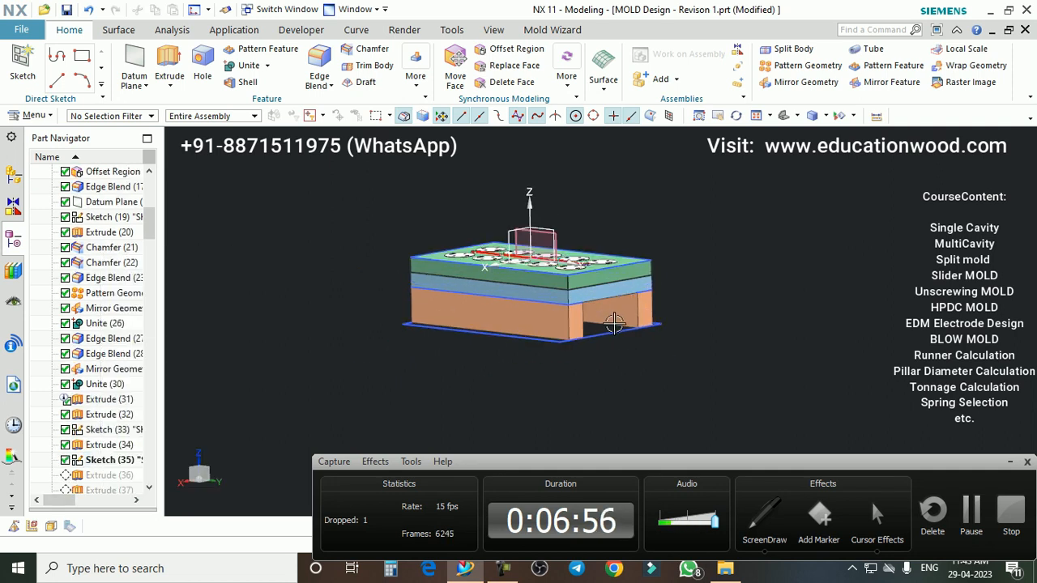
scroll(651, 304, up, 2)
scroll(102, 487, down, 1)
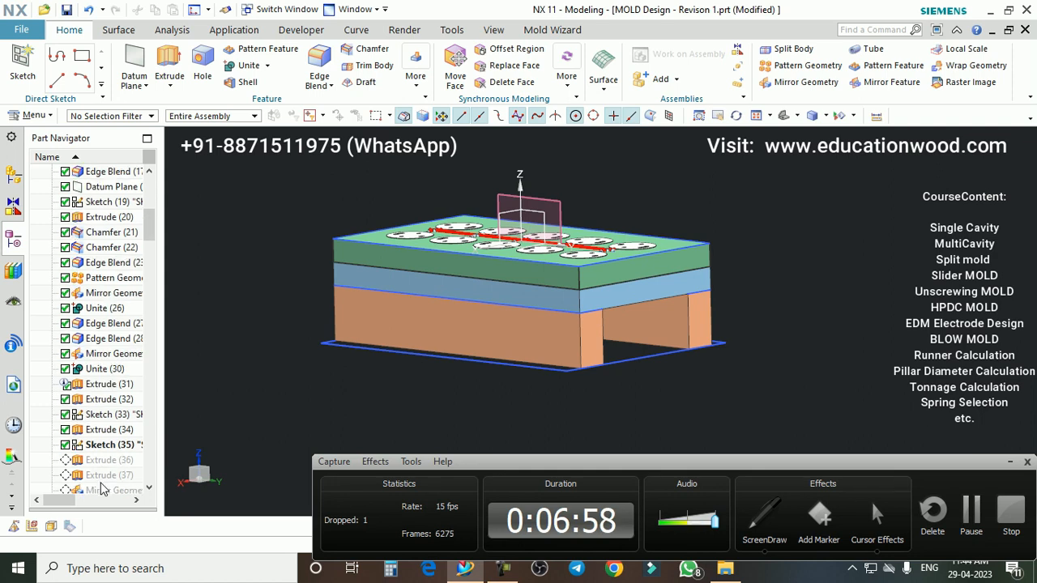
- Make Extrude (37) the current feature and view the full block stack from a low angle
right_click(101, 479)
click(139, 394)
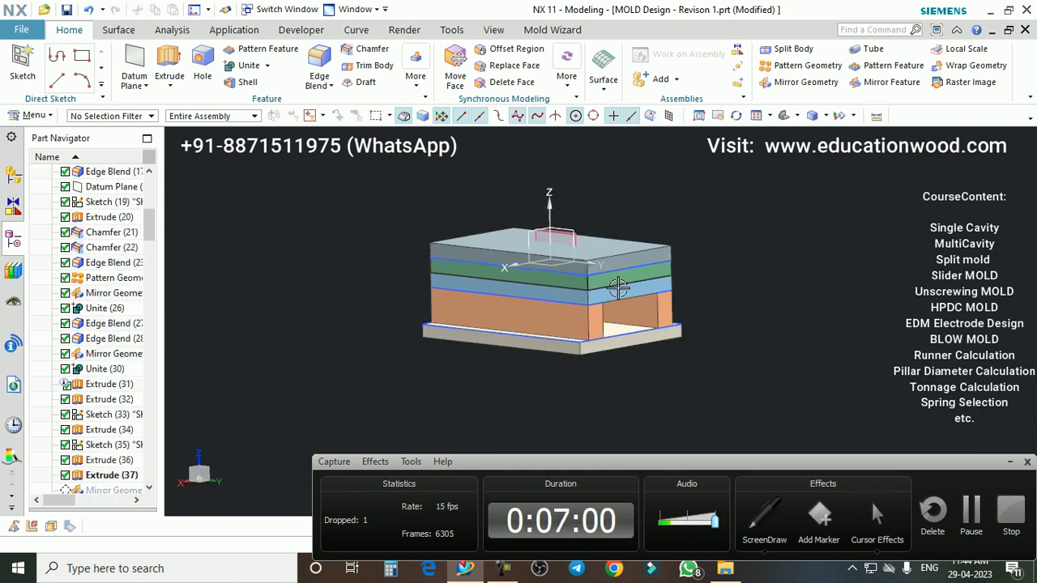
middle_drag(637, 304, 624, 246)
scroll(578, 355, up, 2)
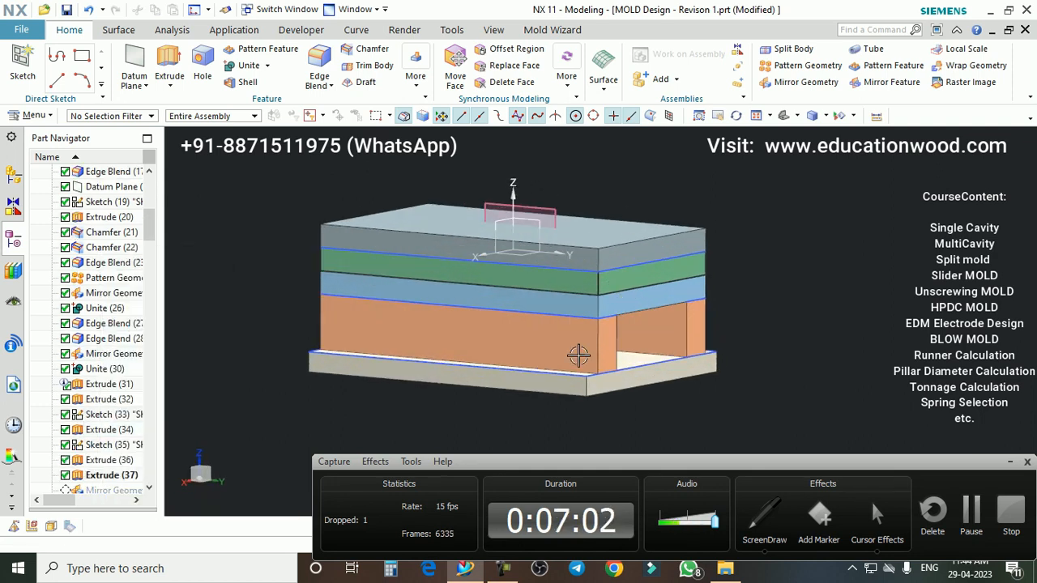
- Make the Mirror Geometry feature following Extrude (37) current and inspect the stack's top plate from several angles
scroll(100, 484, down, 2)
right_click(100, 462)
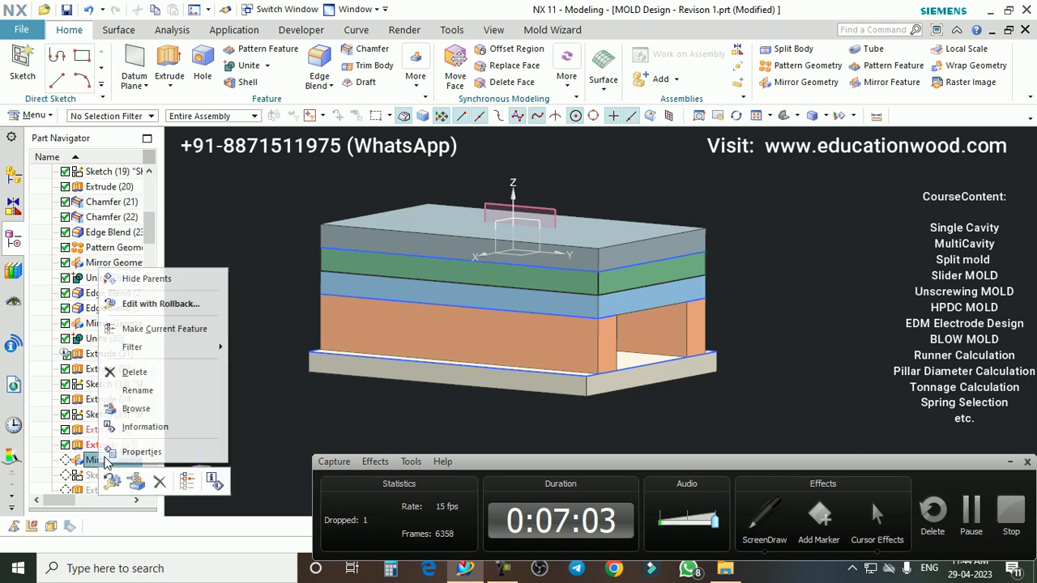
click(141, 328)
scroll(650, 339, down, 2)
scroll(657, 339, up, 1)
middle_drag(643, 357, 710, 362)
scroll(698, 356, down, 1)
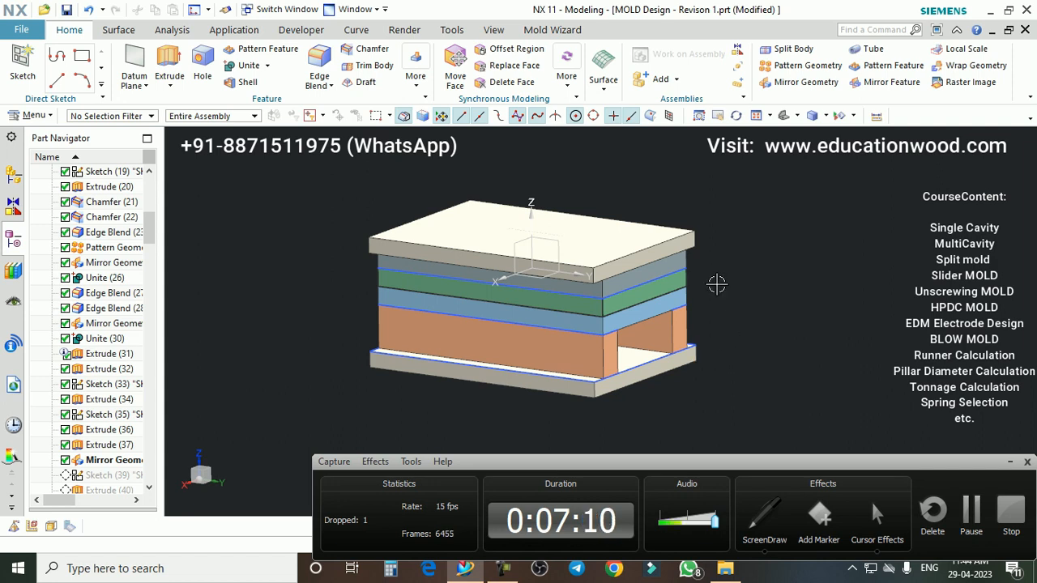
scroll(730, 294, up, 1)
scroll(705, 283, down, 1)
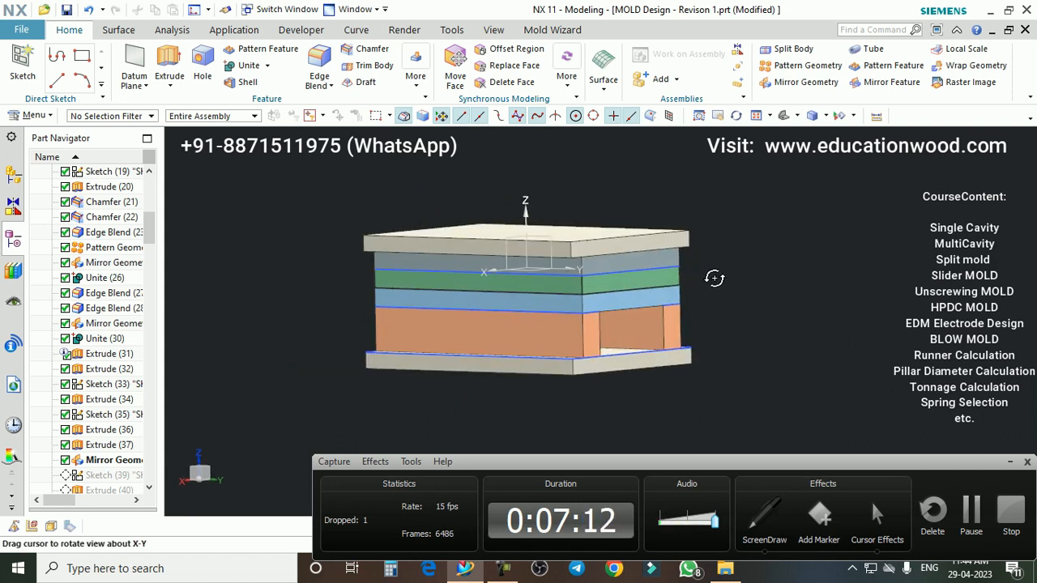
scroll(91, 478, down, 1)
- Make Sketch (39) the current feature and turn the model toward the opening between the orange blocks
scroll(96, 477, down, 1)
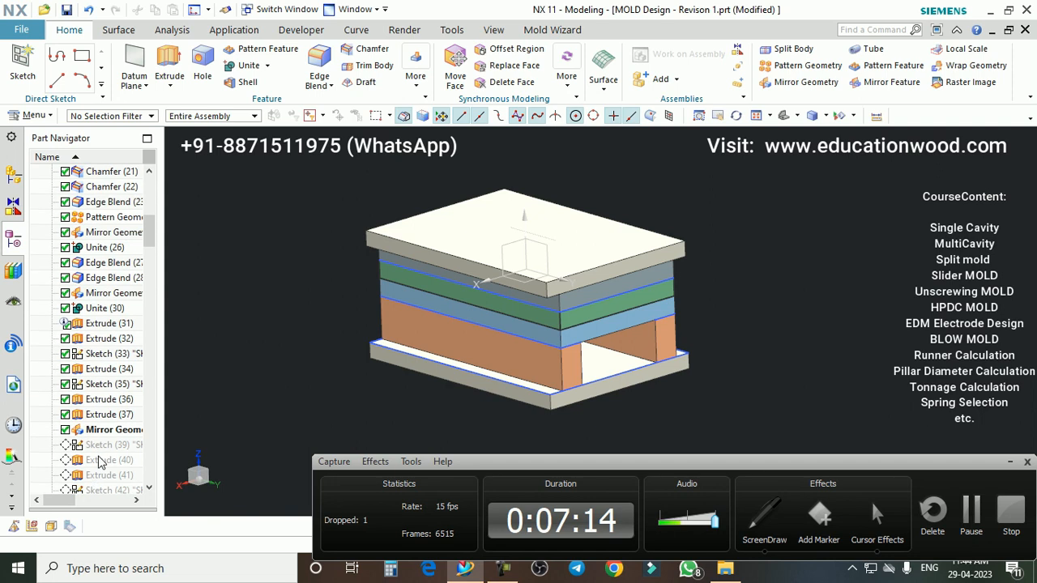
right_click(104, 454)
click(150, 326)
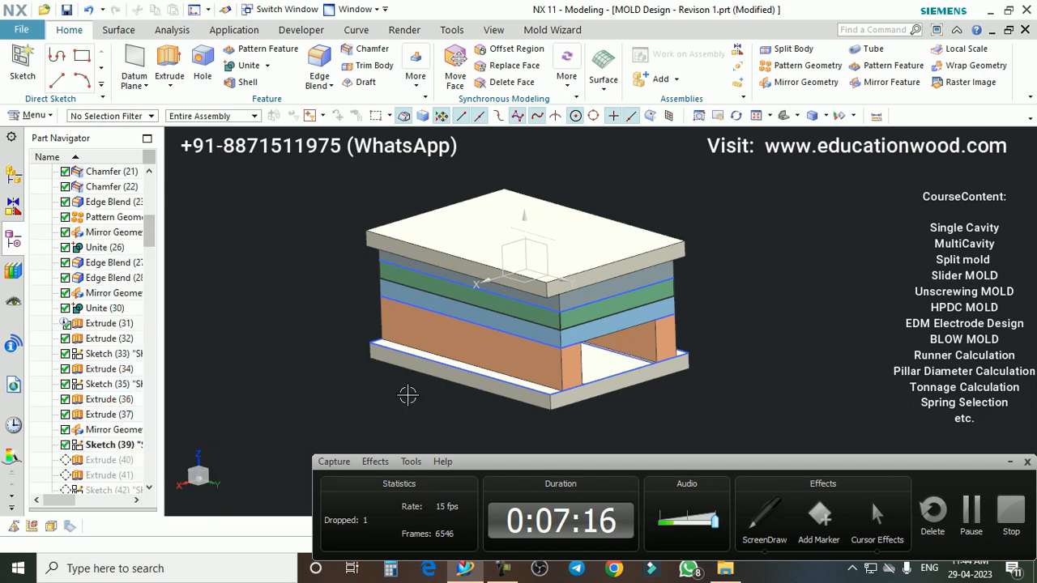
middle_drag(632, 370, 486, 389)
- Make Extrude (41) the current feature and inspect the yellow plates between the orange blocks
scroll(107, 461, down, 1)
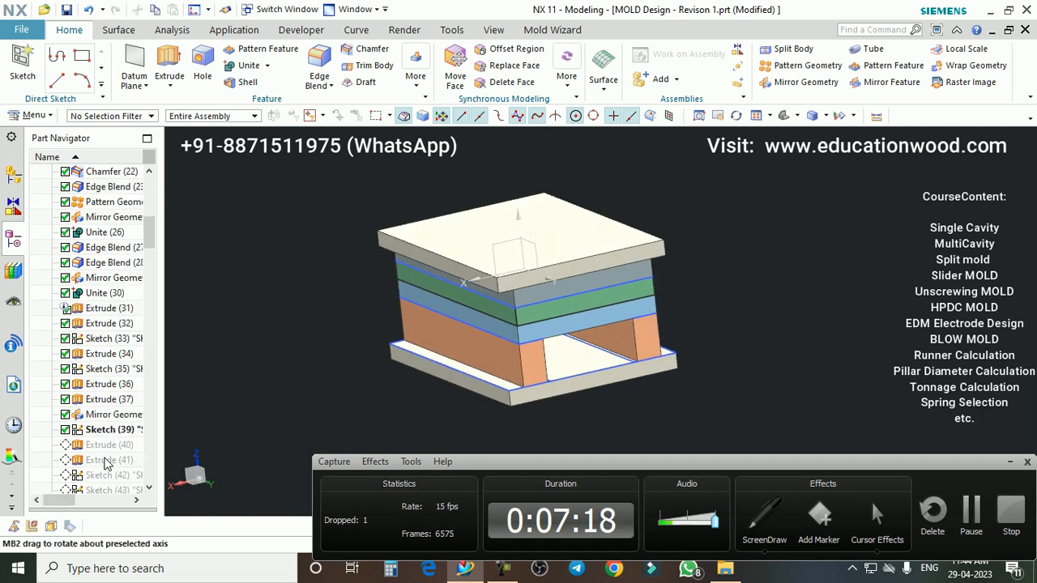
right_click(104, 460)
click(154, 313)
mouse_move(622, 339)
middle_down()
mouse_move(626, 321)
mouse_move(613, 354)
middle_up()
scroll(613, 354, down, 3)
scroll(565, 324, up, 5)
scroll(527, 343, down, 5)
middle_drag(531, 343, 571, 332)
scroll(567, 324, up, 2)
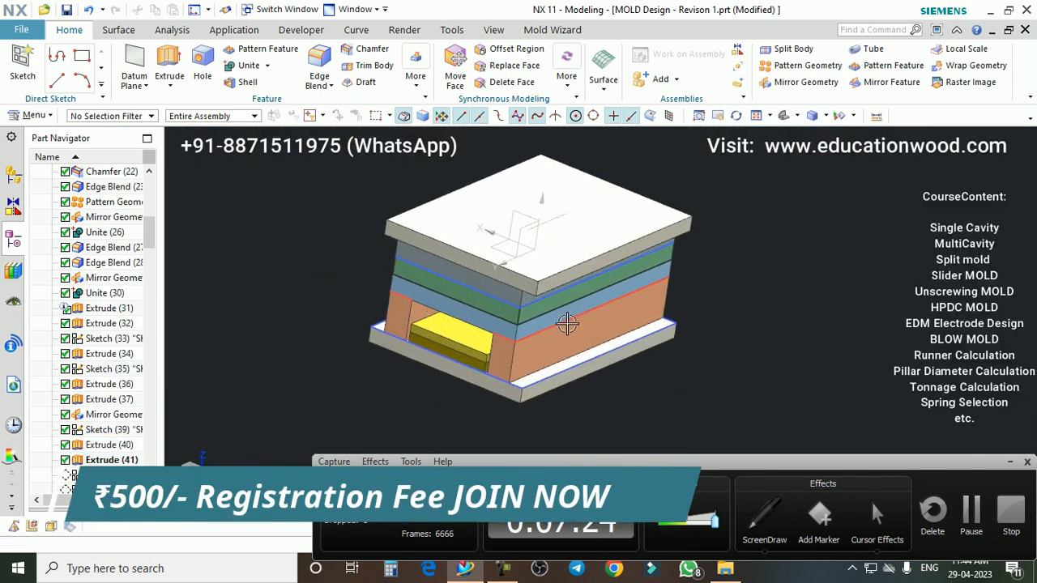
- Make Sketch (43) the current feature and view the mold stack from a lower angle
scroll(105, 316, down, 1)
right_click(110, 459)
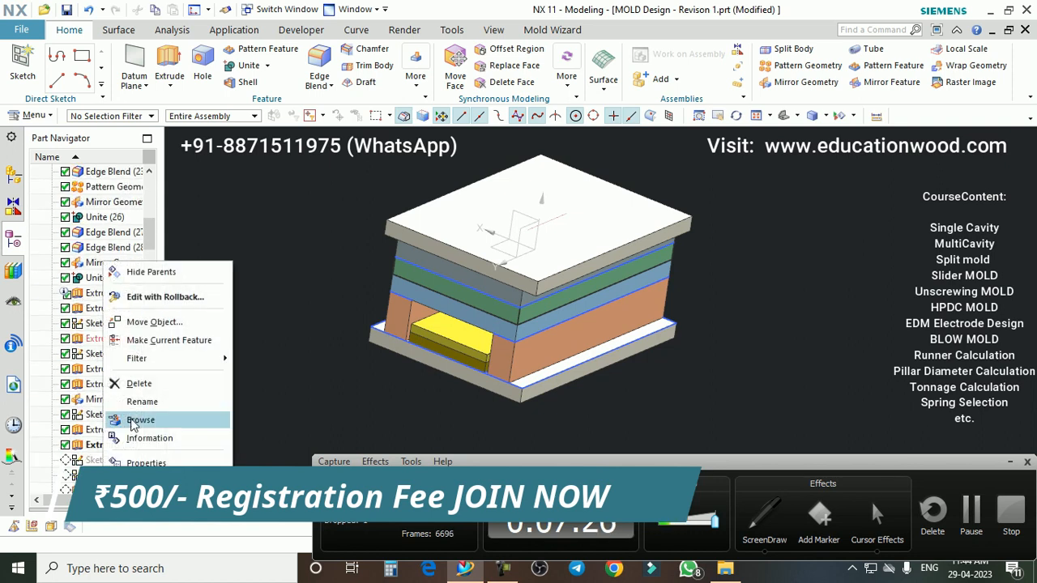
click(138, 273)
middle_drag(625, 424, 631, 352)
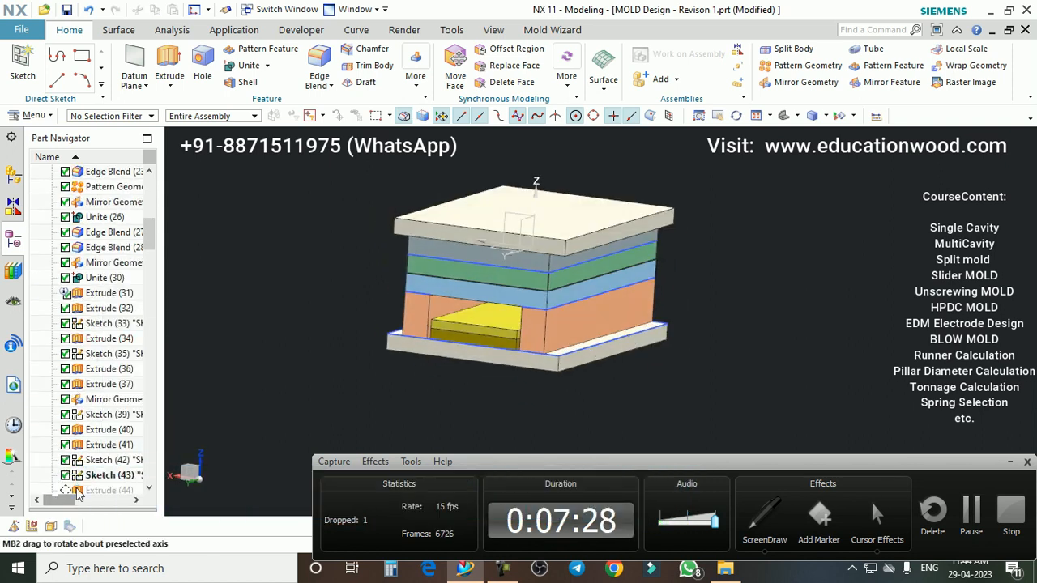
- Make Extrude (44) the current feature
scroll(99, 471, down, 2)
right_click(97, 462)
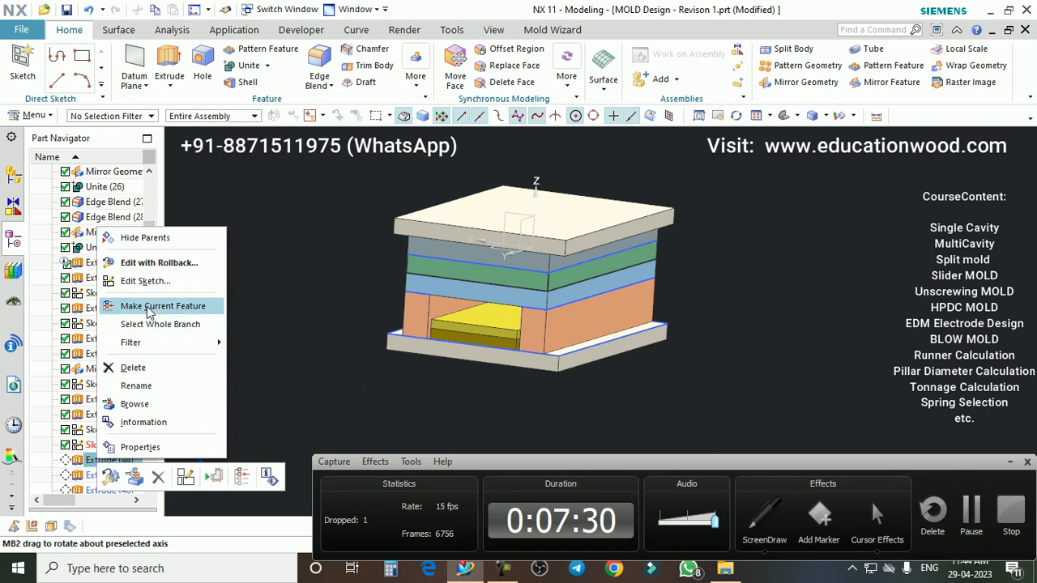
click(199, 237)
- Hide the plates above the green block and the green block itself, and view the round feature at the blue block's corner
key(ctrl+shift+i)
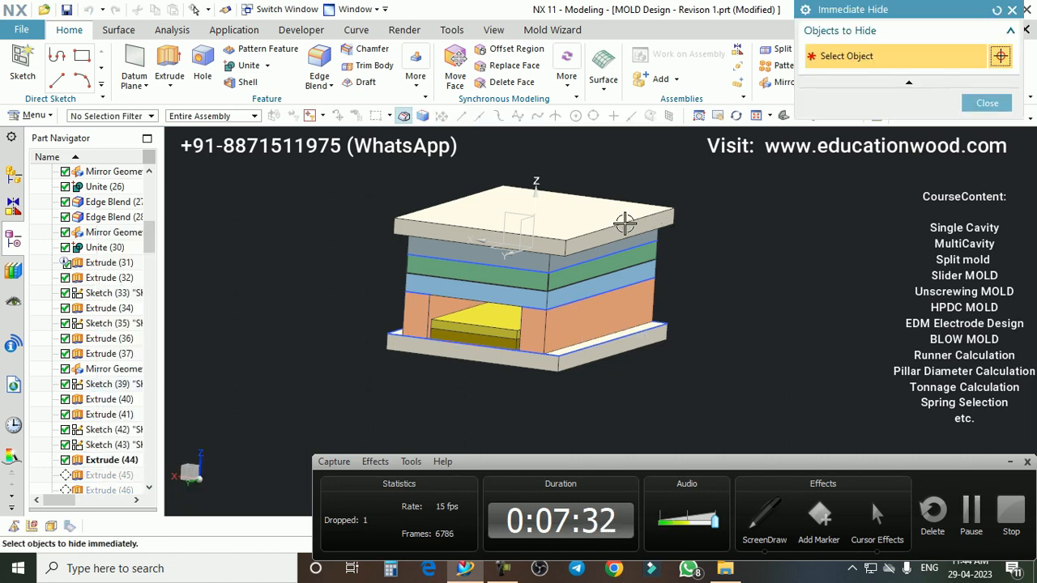
click(591, 235)
scroll(574, 247, up, 3)
scroll(573, 265, up, 2)
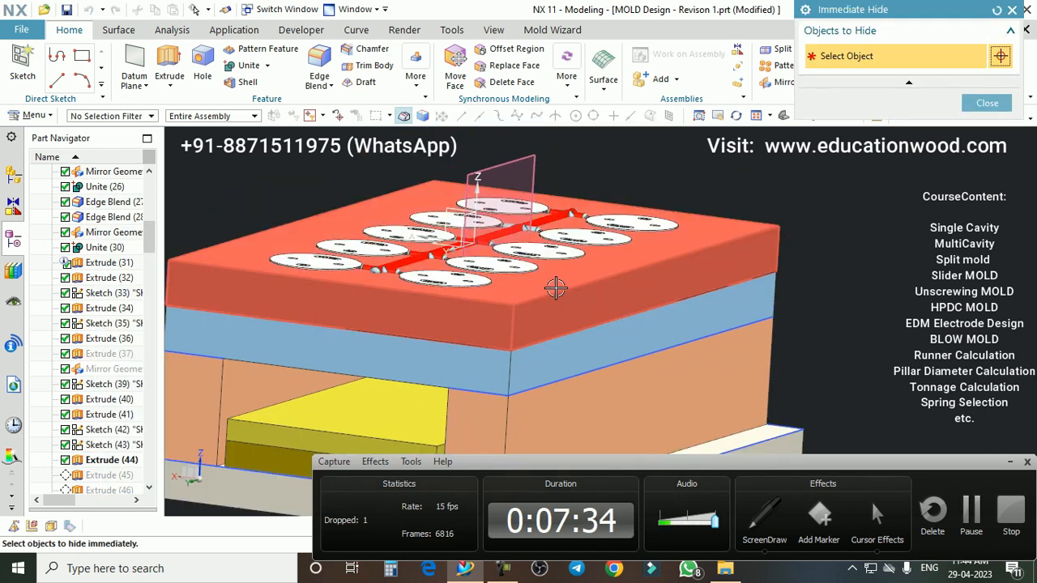
click(556, 289)
scroll(604, 275, down, 2)
middle_drag(604, 276, 640, 263)
scroll(577, 300, up, 2)
middle_drag(577, 300, 569, 297)
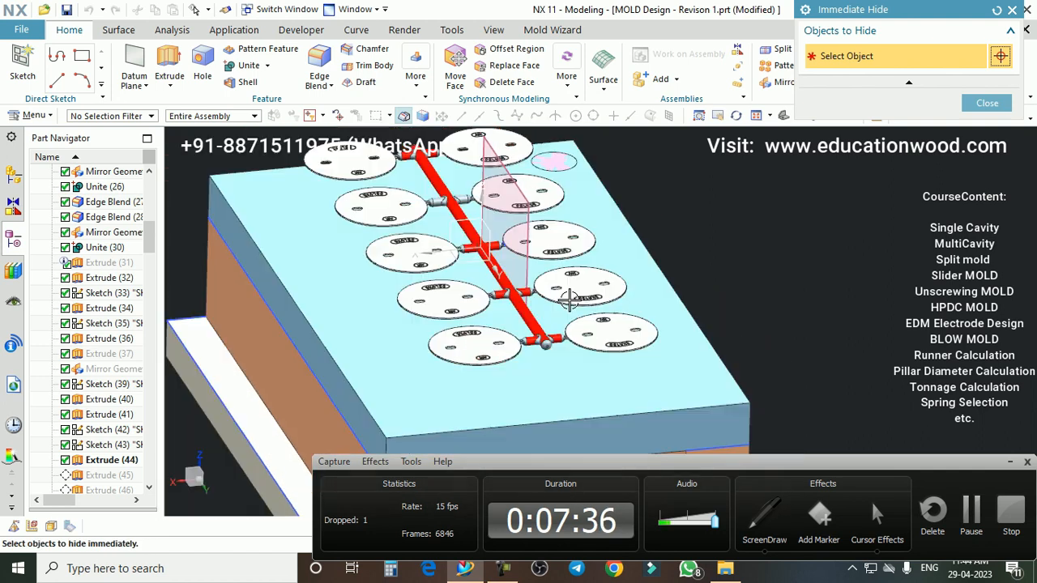
scroll(569, 229, down, 2)
key(Escape)
scroll(572, 223, down, 1)
scroll(571, 223, up, 3)
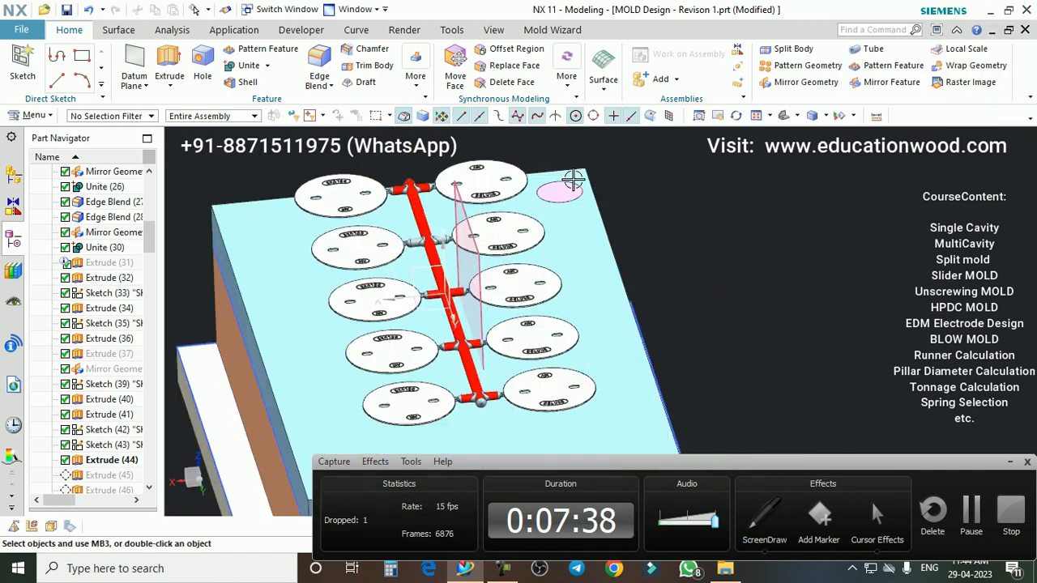
scroll(91, 470, down, 2)
- Make Extrude (46) the current feature and view the corner pin on the blue block
right_click(91, 473)
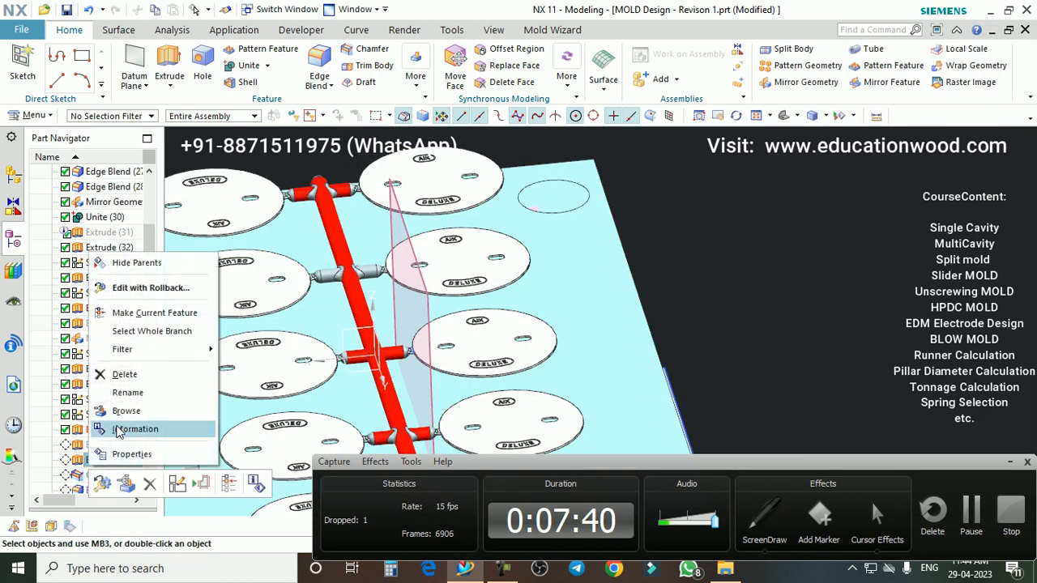
click(142, 317)
scroll(582, 292, down, 4)
middle_drag(619, 267, 636, 251)
- Make the Edge Blend following Chamfer (47) the current feature and inspect the pin up close and from the side
scroll(134, 490, down, 1)
right_click(120, 481)
click(162, 329)
middle_drag(559, 273, 530, 185)
scroll(475, 238, up, 5)
middle_drag(474, 238, 537, 183)
scroll(537, 182, down, 3)
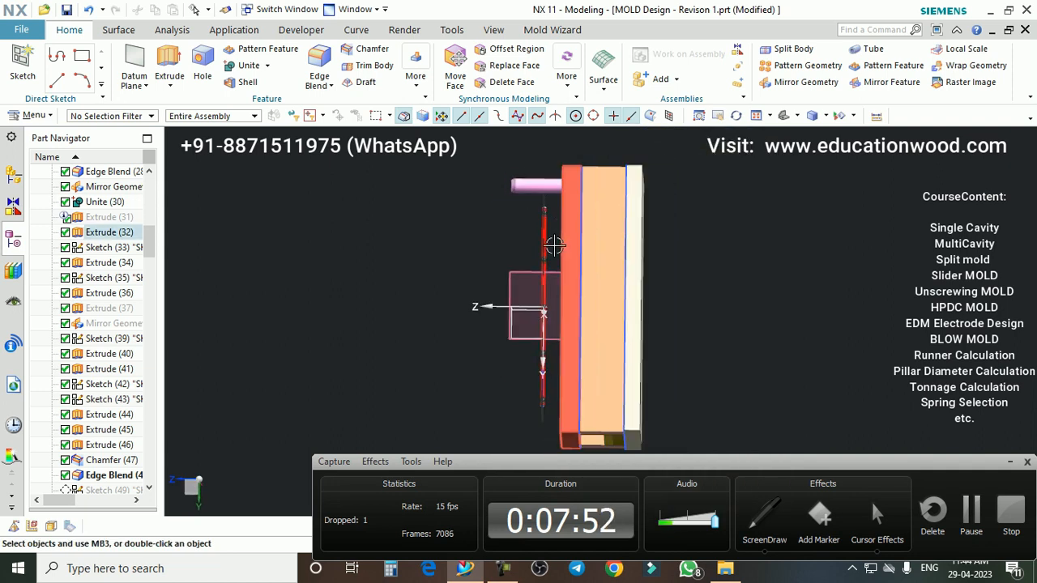
- Bring the green block back into the display while keeping the plates above it hidden
key(ctrl+shift+b)
middle_drag(530, 252, 592, 218)
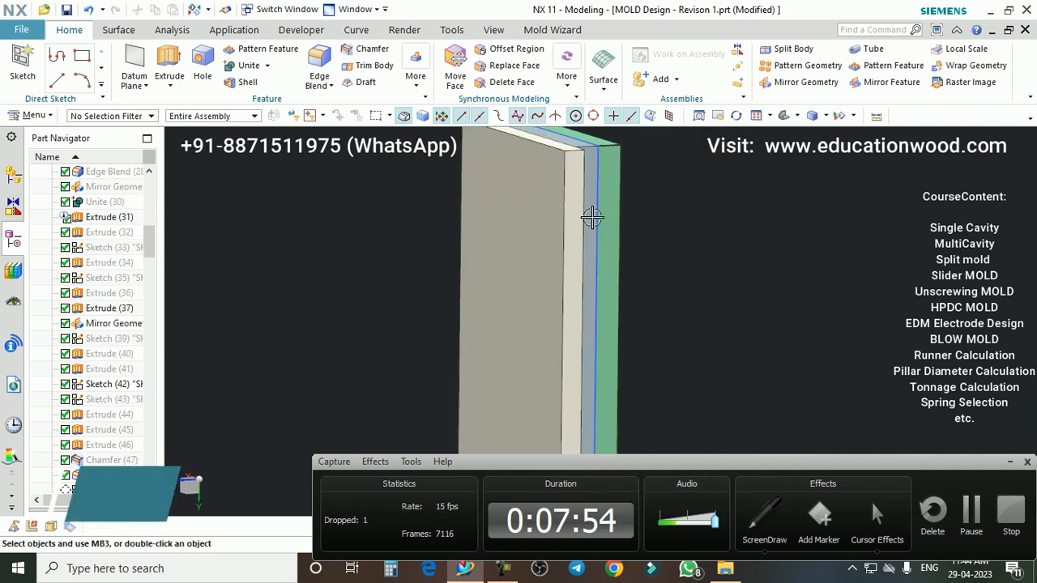
key(ctrl+shift+i)
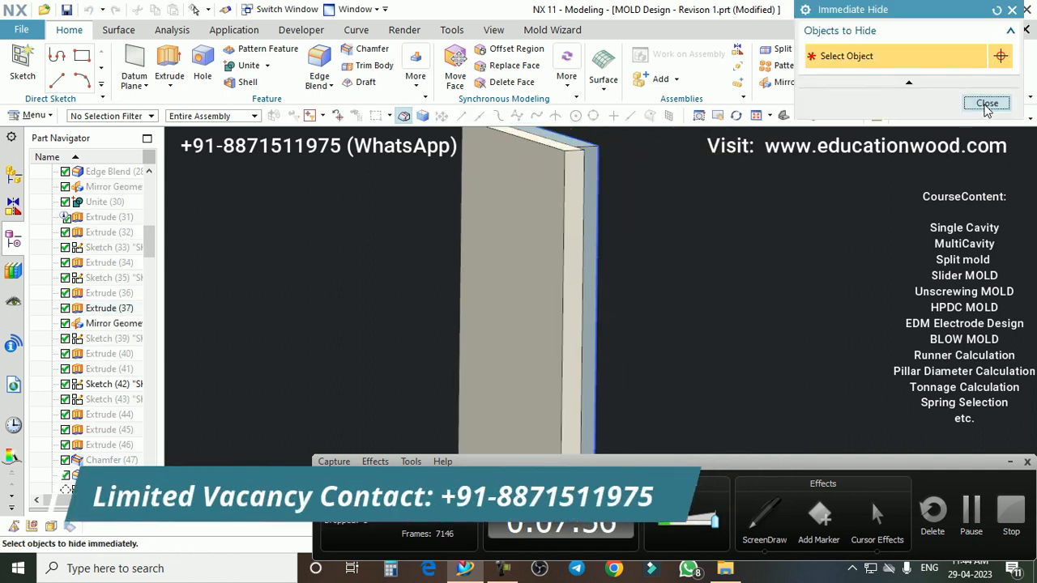
click(986, 104)
key(ctrl+shift+b)
middle_drag(672, 220, 578, 185)
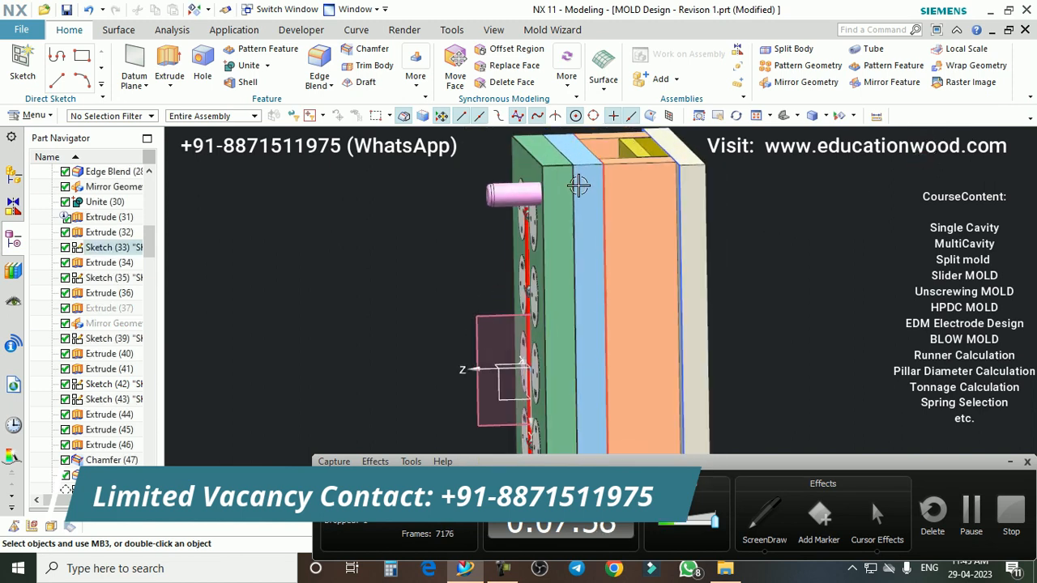
- Section the view with one plane offset to -144 and examine the corner pin and its stepped hole through the blocks
scroll(768, 243, down, 3)
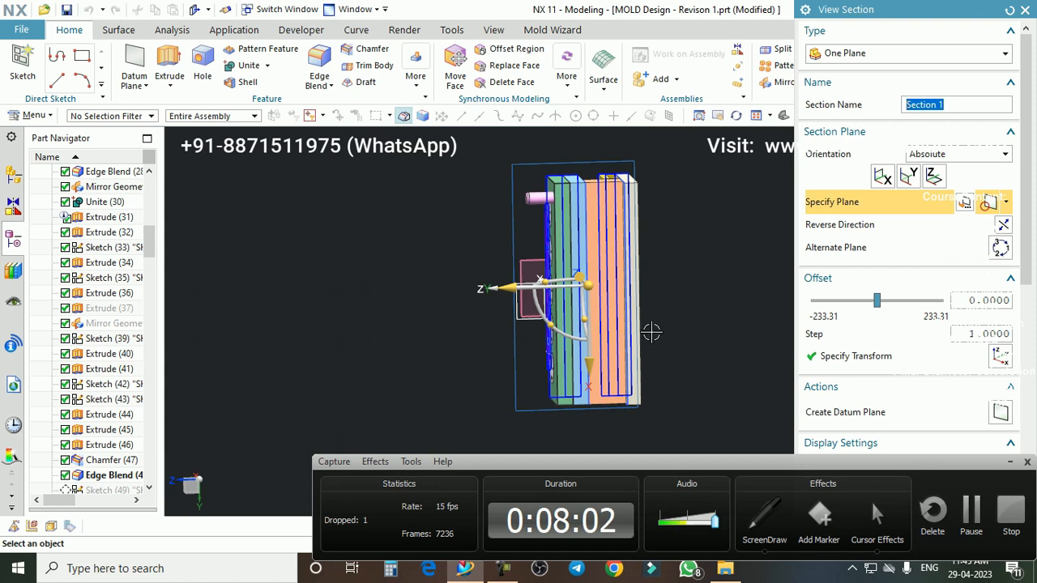
drag(506, 326, 614, 350)
scroll(567, 348, up, 2)
middle_drag(604, 299, 702, 258)
scroll(651, 153, up, 4)
scroll(597, 226, down, 3)
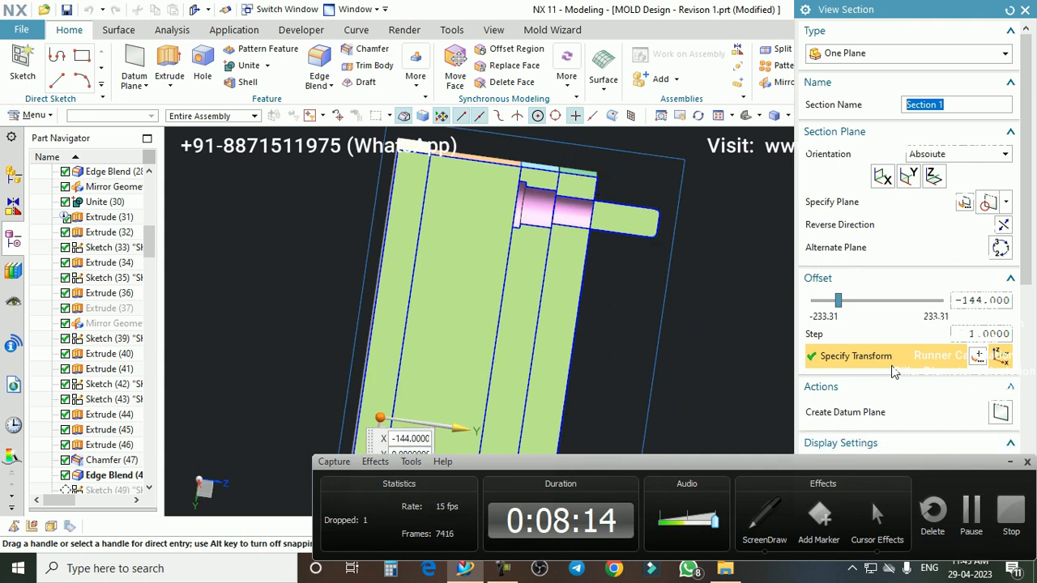
scroll(585, 176, up, 4)
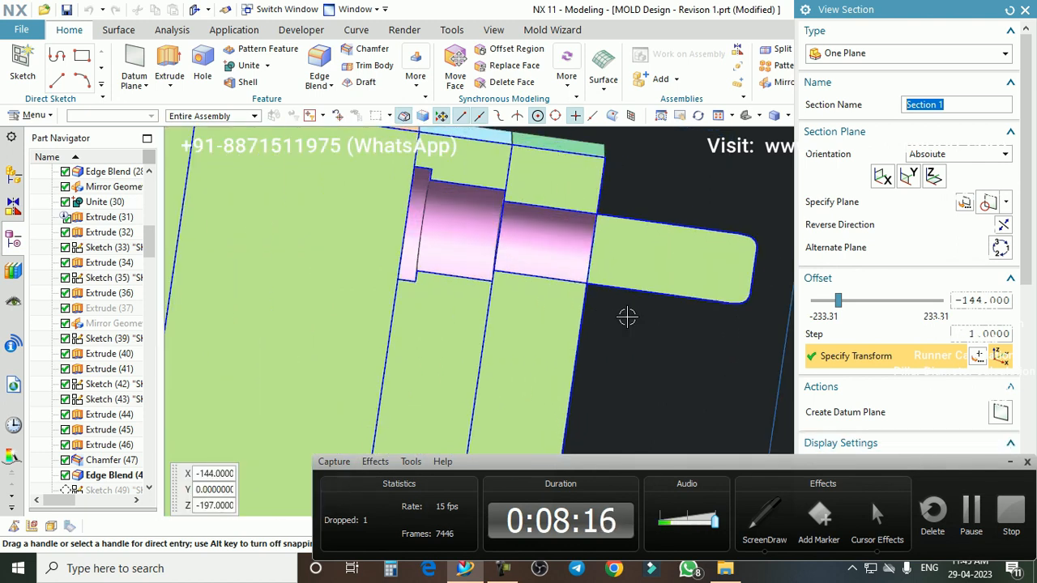
- Mark where the pin leaves the green block with temporary freehand strokes, clear them, and close the section view
click(757, 526)
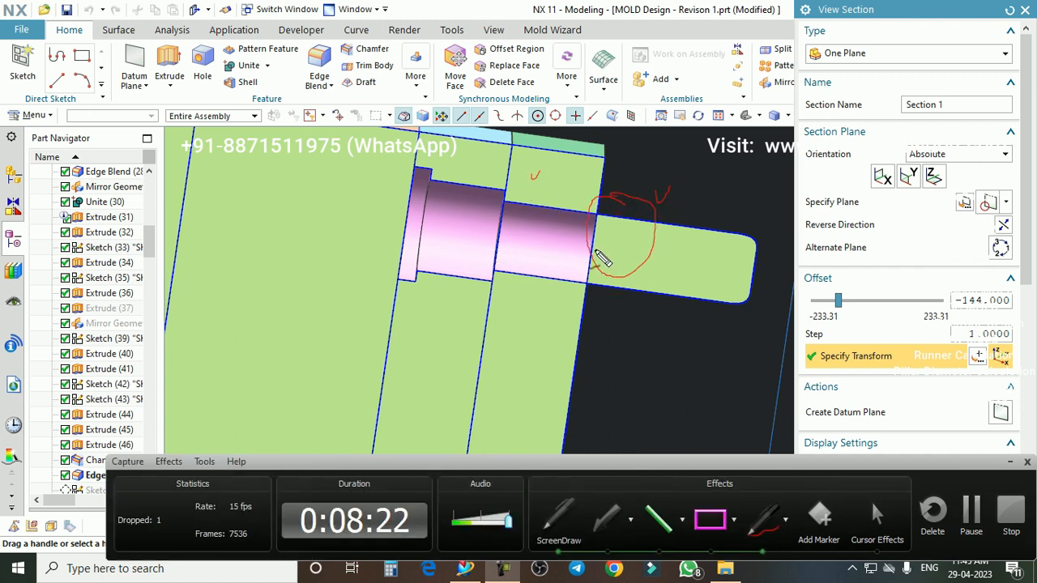
key(Escape)
scroll(601, 267, down, 5)
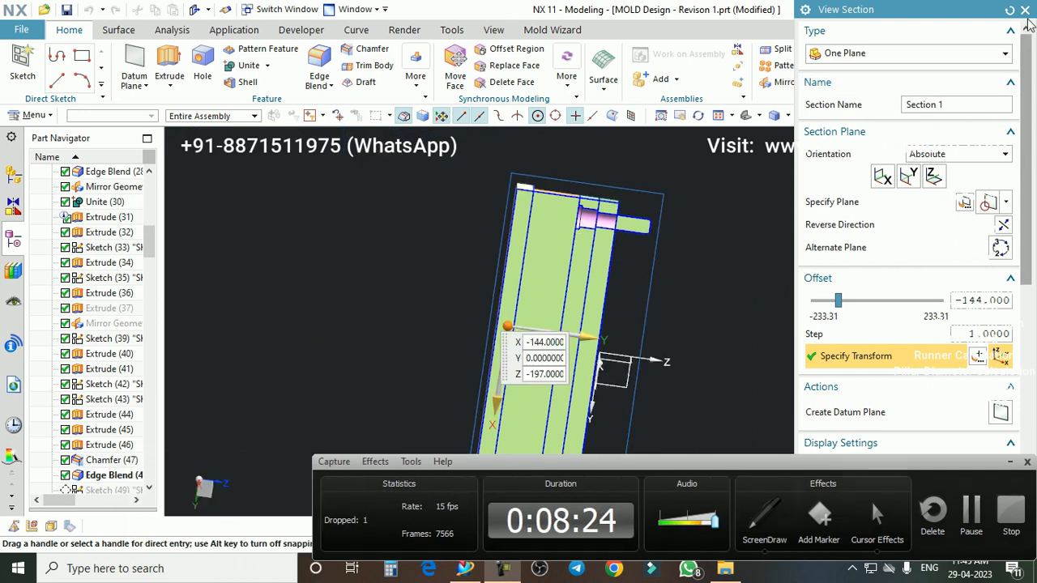
click(1025, 9)
- Examine the corner pin, the yellow plates and the block stack from several angles
scroll(711, 183, down, 2)
mouse_move(702, 204)
middle_down()
mouse_move(682, 240)
mouse_move(569, 212)
mouse_move(561, 198)
middle_up()
scroll(570, 213, up, 3)
scroll(560, 198, up, 1)
scroll(563, 198, up, 1)
scroll(557, 198, down, 2)
scroll(515, 212, up, 3)
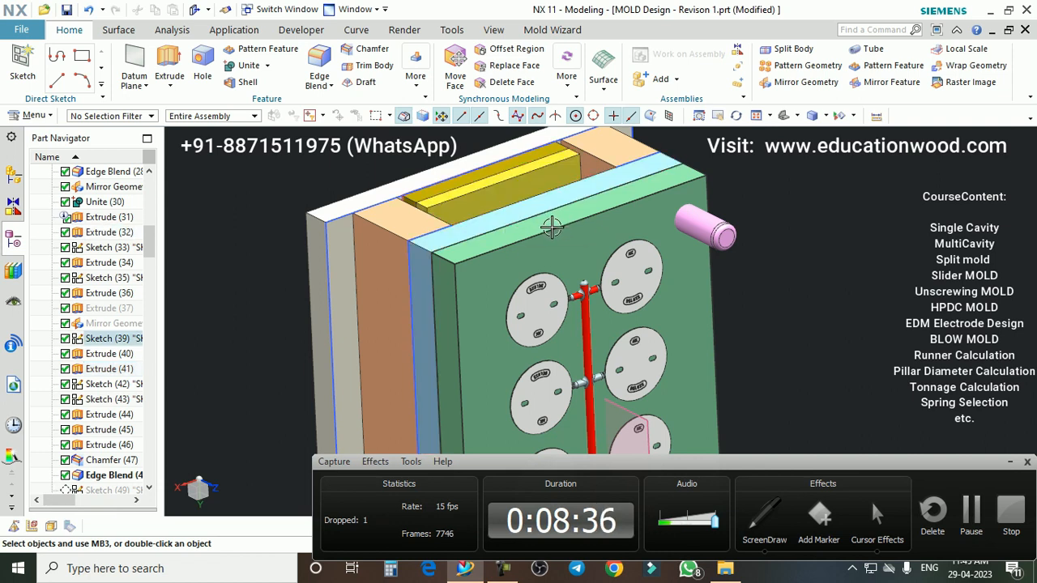
scroll(632, 207, down, 3)
middle_drag(743, 267, 691, 249)
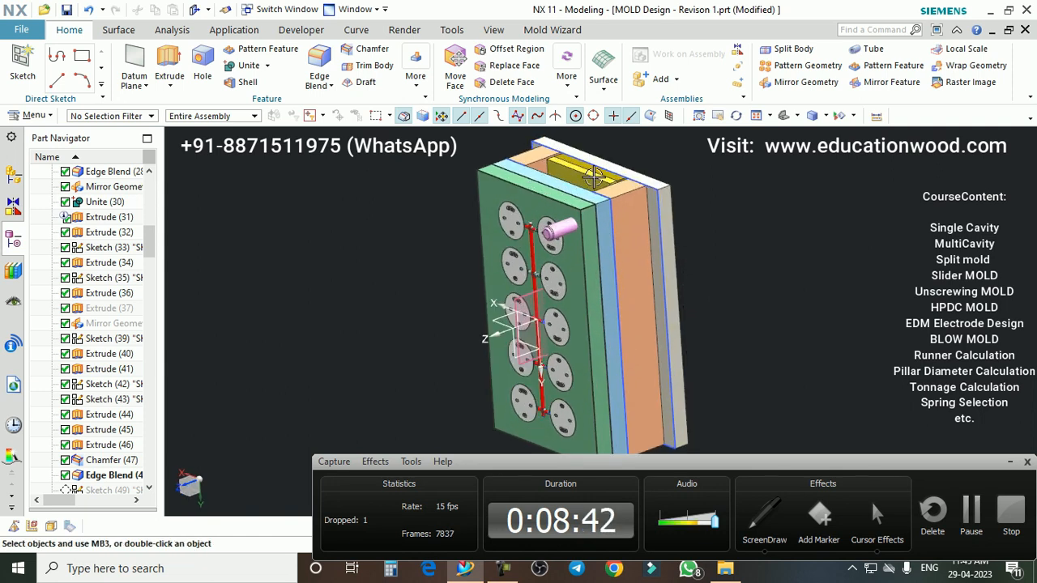
scroll(580, 177, up, 1)
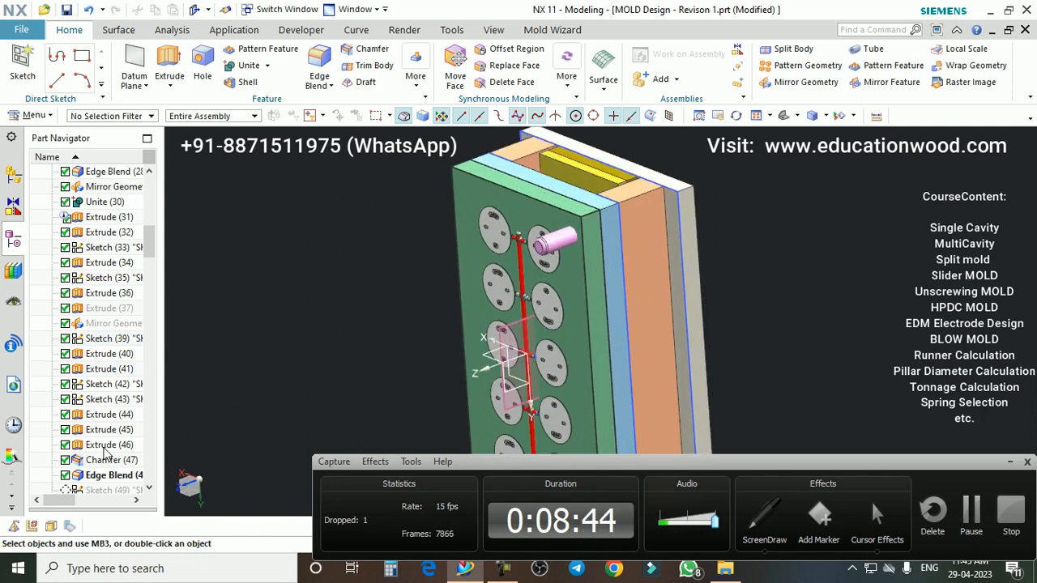
- Make Sketch (49) the current feature
scroll(101, 462, down, 1)
right_click(92, 470)
click(133, 328)
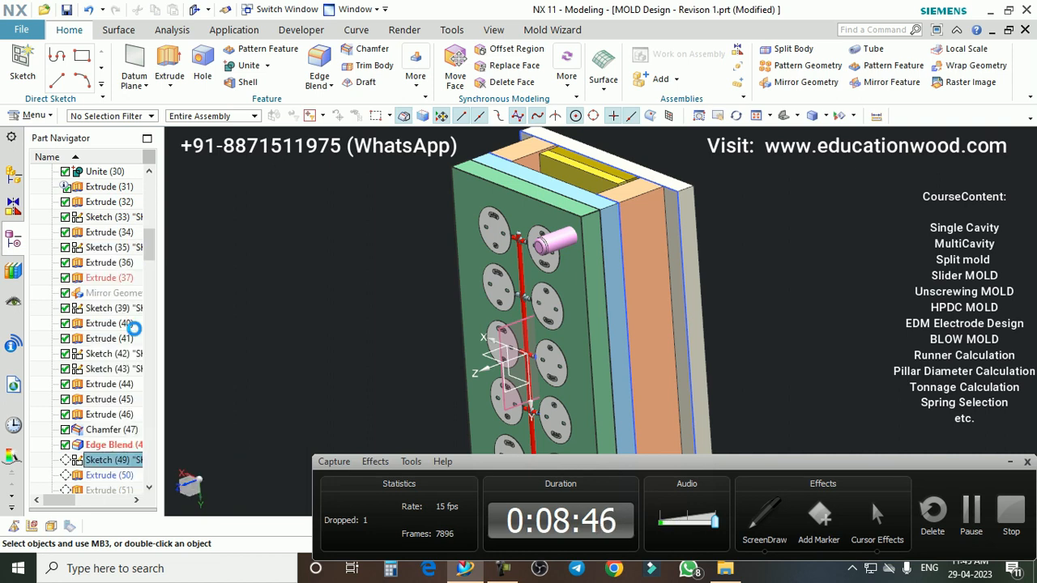
- Make Extrude (51) the current feature and examine the green stepped bushing at the plate corner
right_click(96, 488)
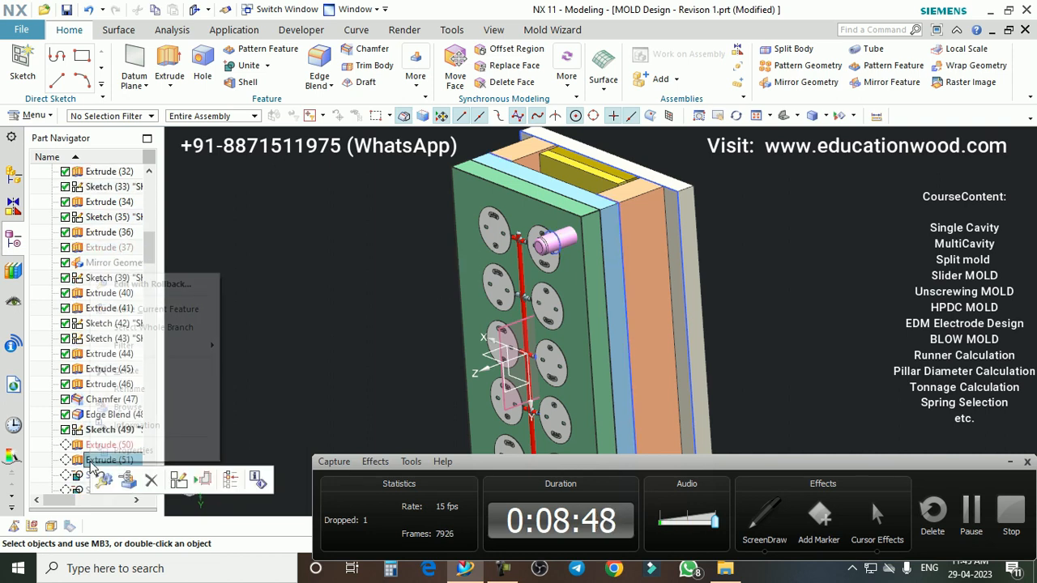
click(133, 310)
scroll(565, 273, down, 1)
scroll(559, 277, up, 2)
middle_drag(559, 278, 541, 213)
scroll(527, 217, up, 3)
scroll(509, 228, down, 4)
scroll(98, 453, down, 1)
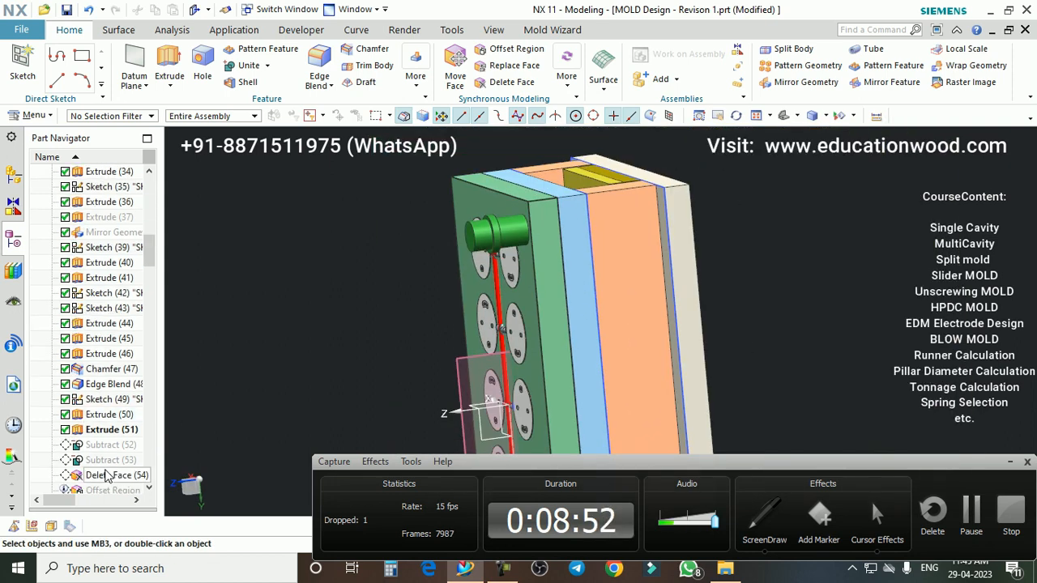
- Make Subtract (53) the current feature and view the mold from its cavity face
right_click(94, 459)
click(142, 316)
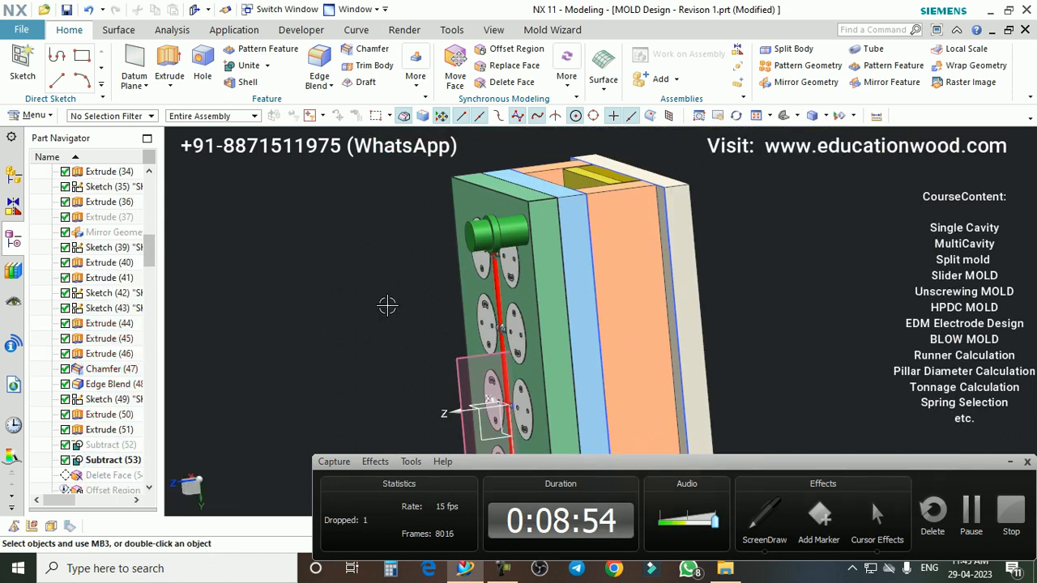
middle_drag(477, 322, 562, 319)
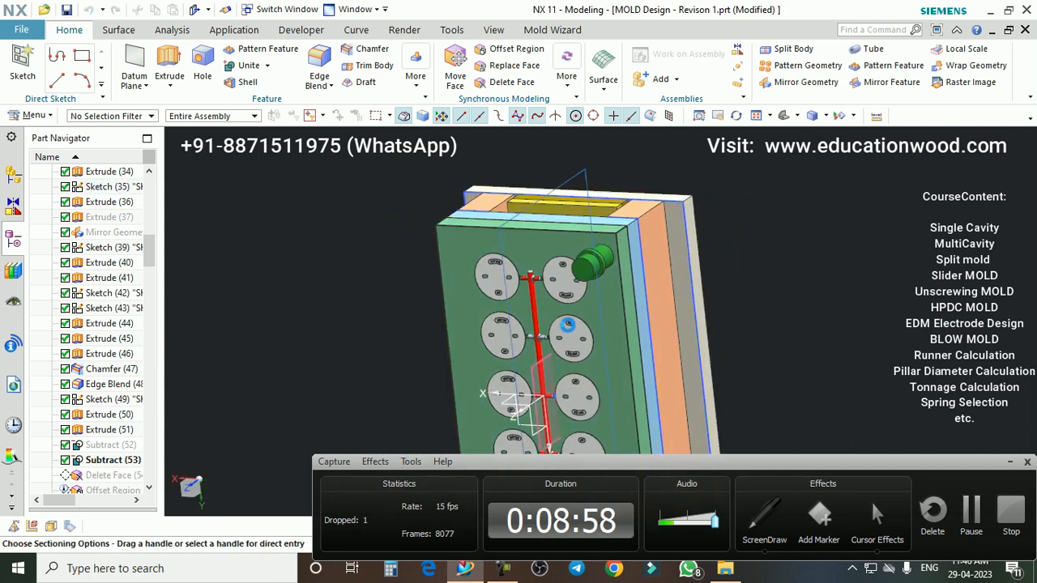
- Section the view with one plane offset to -143, examine the pin hole and green bushing, and close the section
key(ctrl+h)
middle_drag(559, 267, 569, 327)
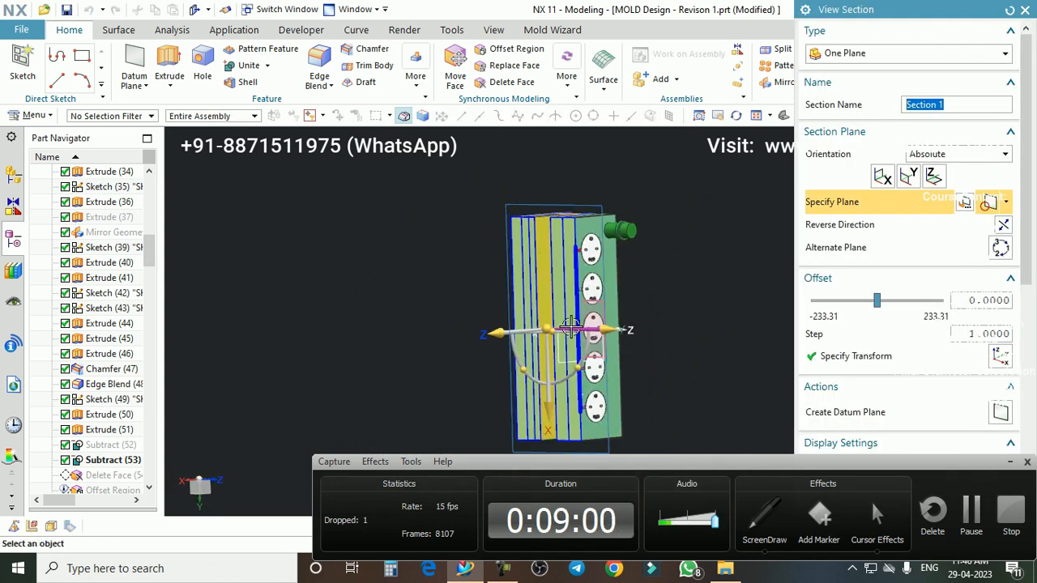
drag(507, 336, 530, 332)
scroll(618, 225, up, 5)
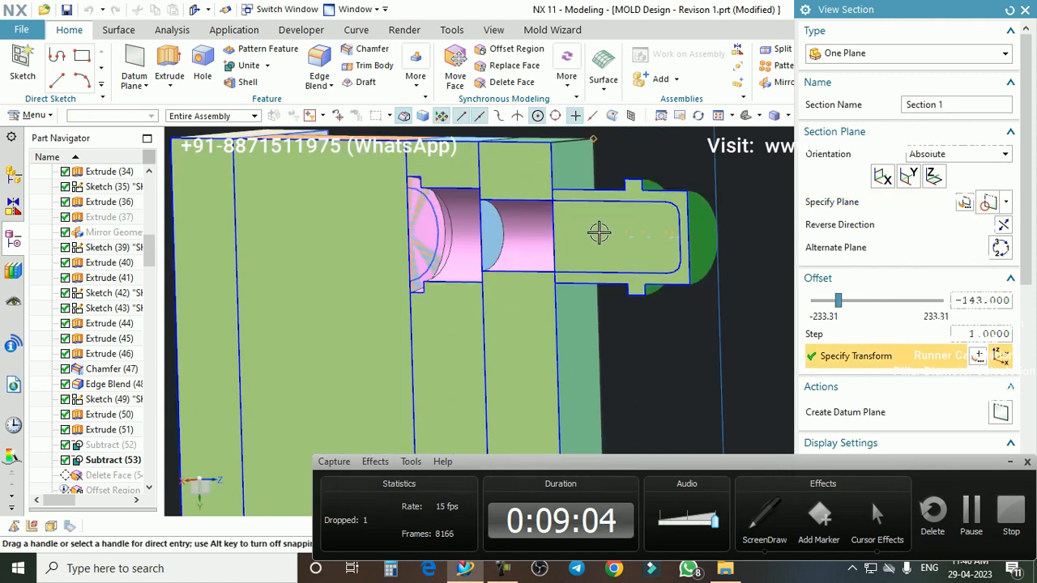
middle_drag(599, 233, 630, 232)
scroll(629, 230, down, 4)
scroll(703, 225, up, 3)
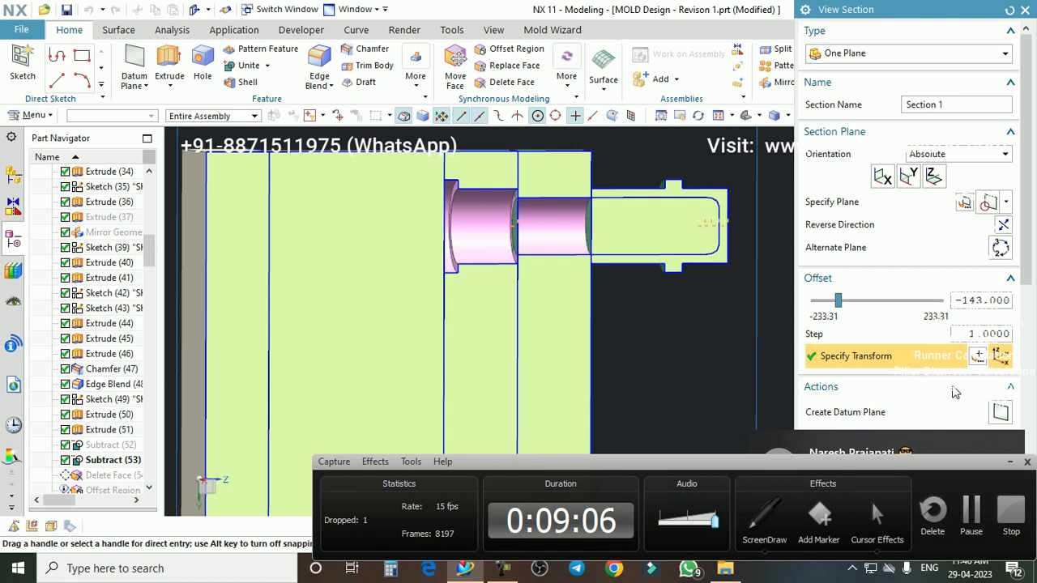
click(1026, 11)
middle_drag(672, 210, 646, 234)
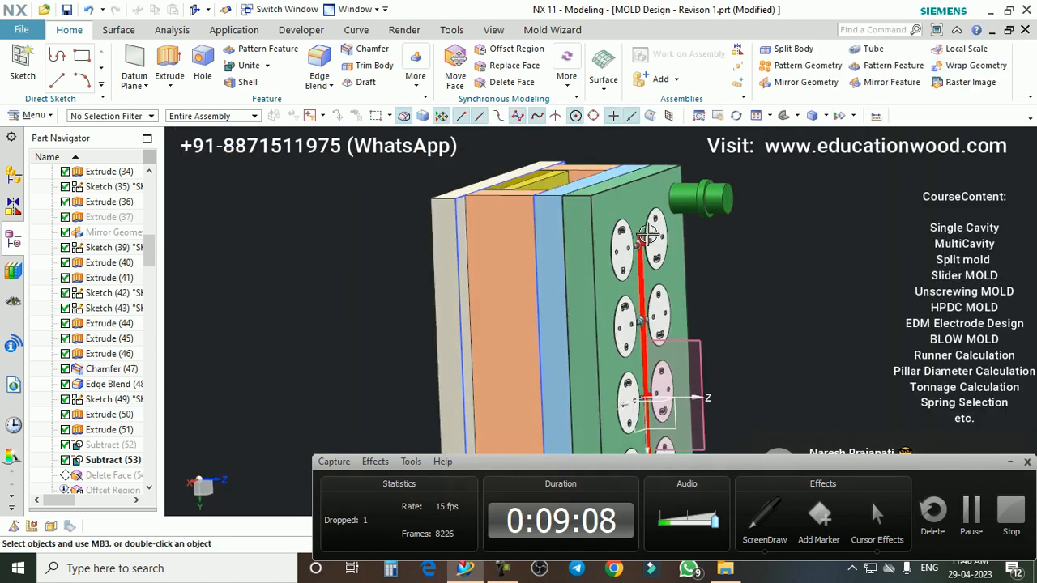
- Roll the model history forward to Delete Face (54) and on to Extrude (57)
scroll(84, 493, down, 1)
right_click(104, 455)
click(154, 296)
scroll(71, 463, down, 1)
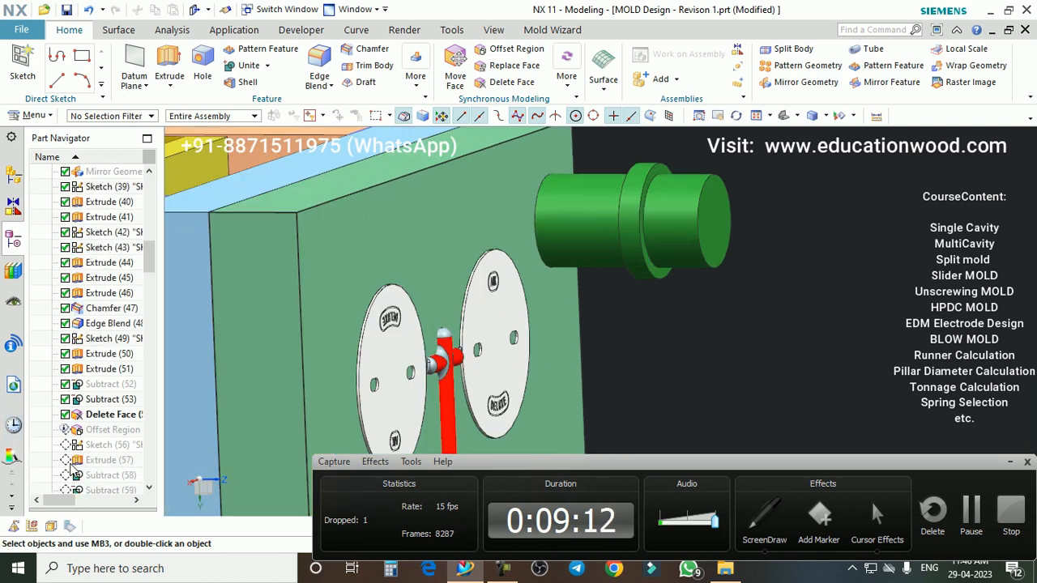
right_click(90, 466)
click(144, 316)
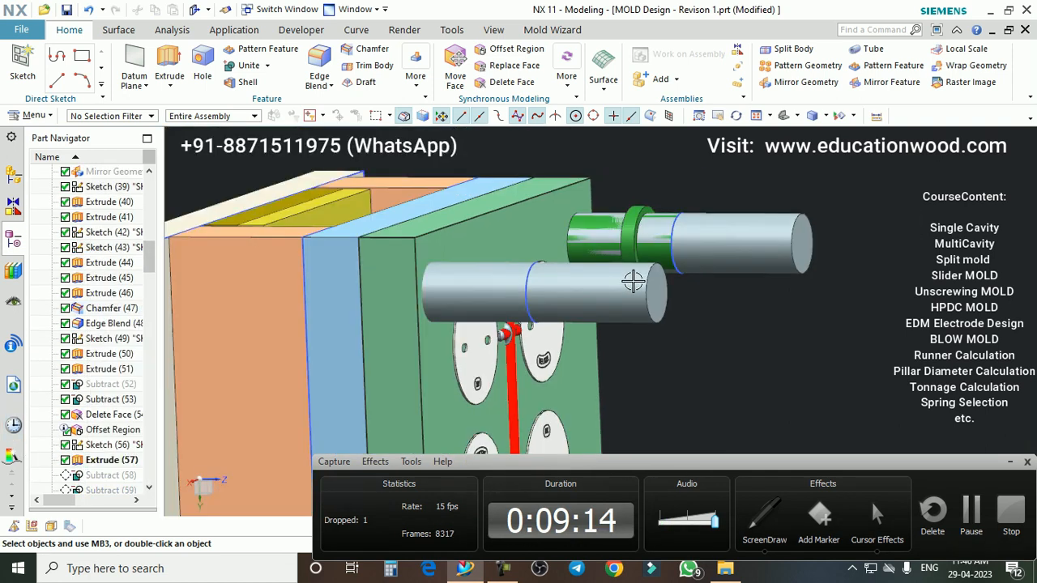
- Make Subtract (59) the current feature and examine the bore of the green bushing
scroll(85, 467, down, 1)
right_click(89, 460)
click(148, 273)
scroll(654, 258, up, 5)
middle_drag(655, 257, 632, 251)
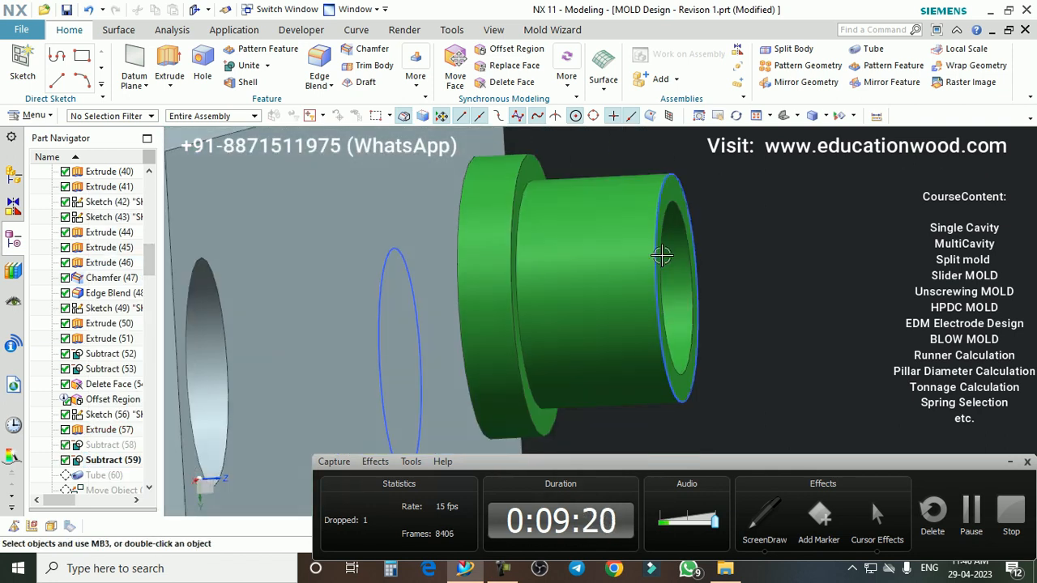
scroll(633, 246, down, 5)
- Make Tube (60) the current feature and turn the mold to show its top plate
scroll(160, 461, down, 1)
right_click(130, 460)
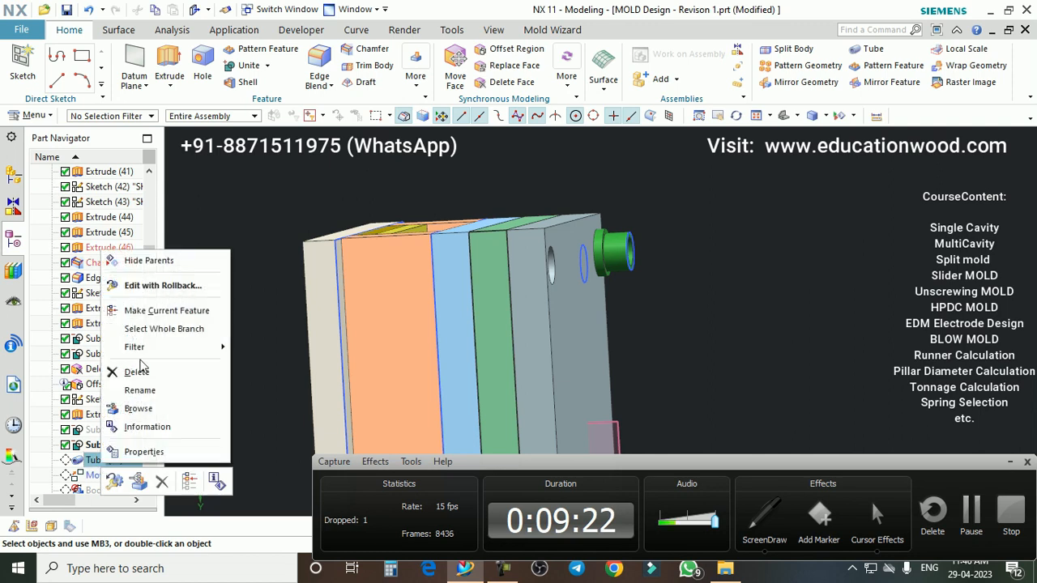
click(154, 314)
middle_drag(572, 185, 544, 258)
- Hide the grey top plate and the green cavity plate to expose the corner pin and bushing
key(ctrl+shift+i)
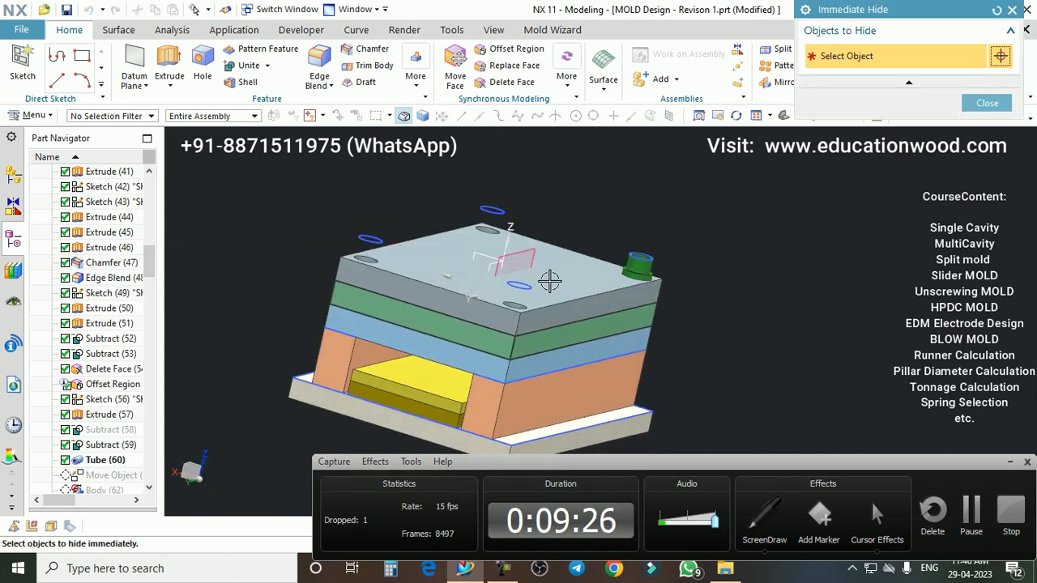
click(548, 279)
scroll(506, 291, up, 5)
scroll(496, 283, down, 3)
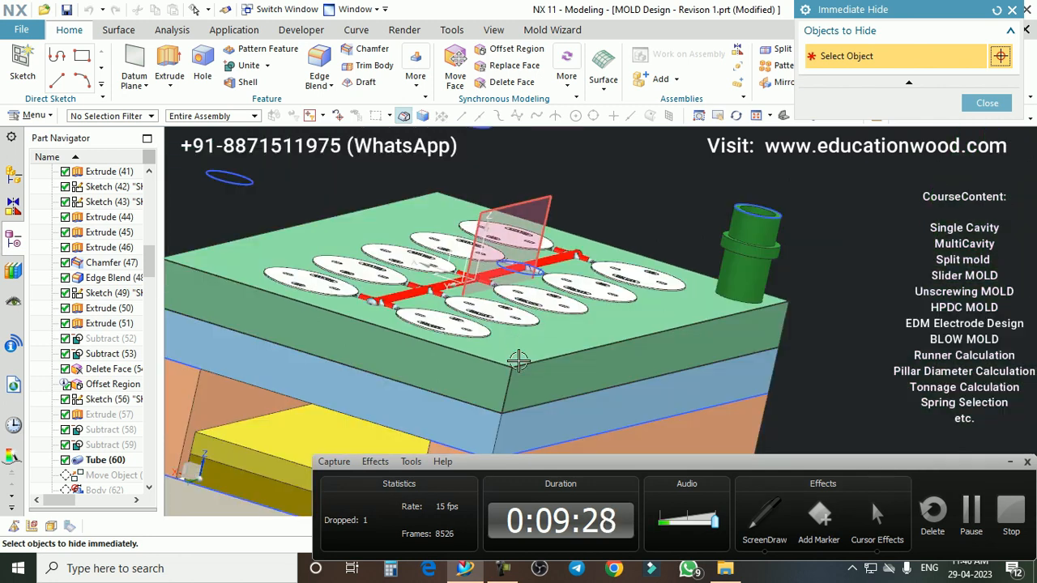
click(555, 355)
scroll(541, 321, down, 2)
middle_drag(540, 304, 623, 300)
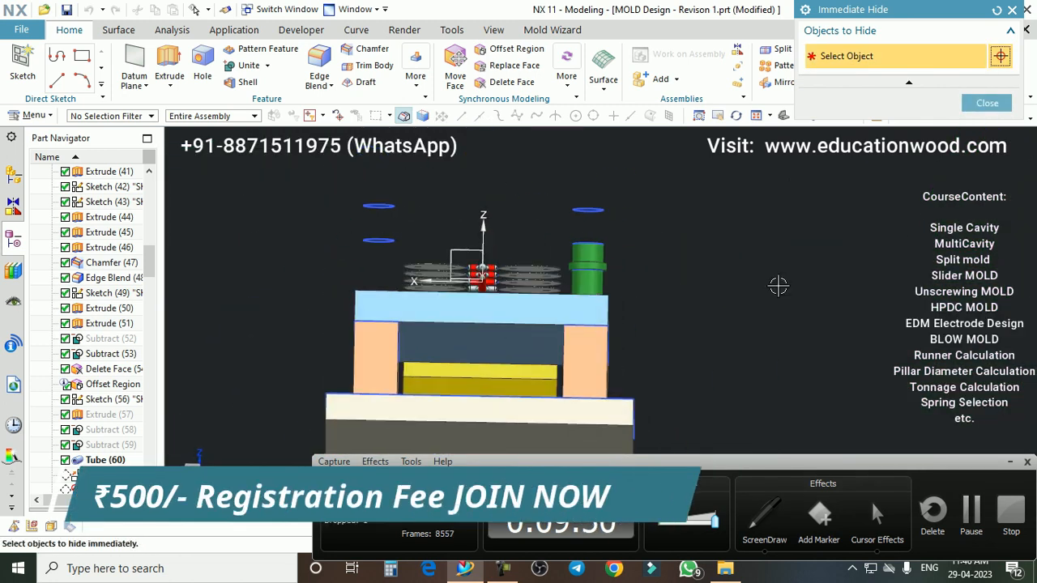
click(983, 105)
middle_drag(502, 275, 525, 259)
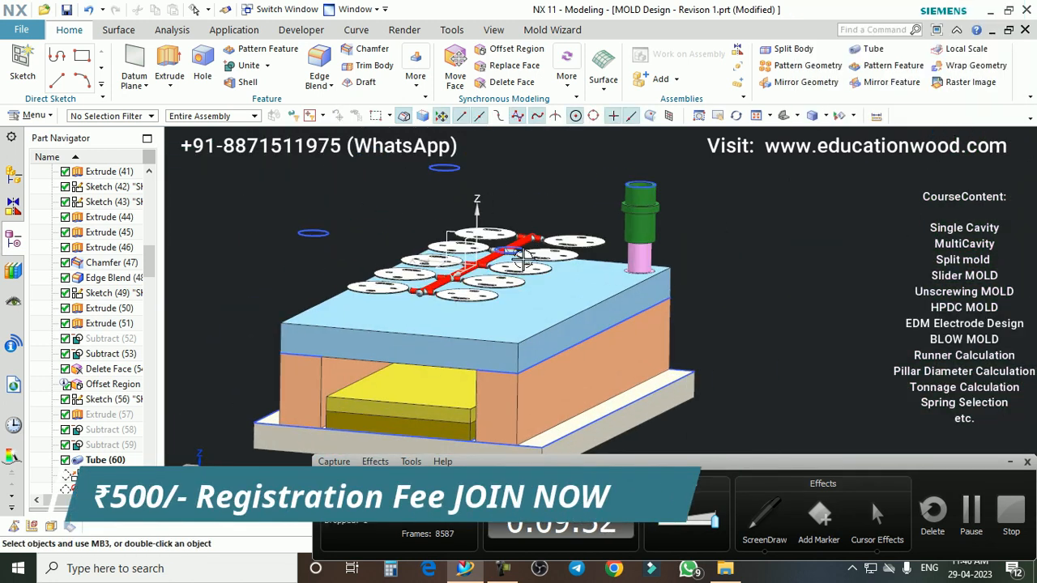
- Hide the circle sketch floating above the mold corners
key(ctrl+shift+i)
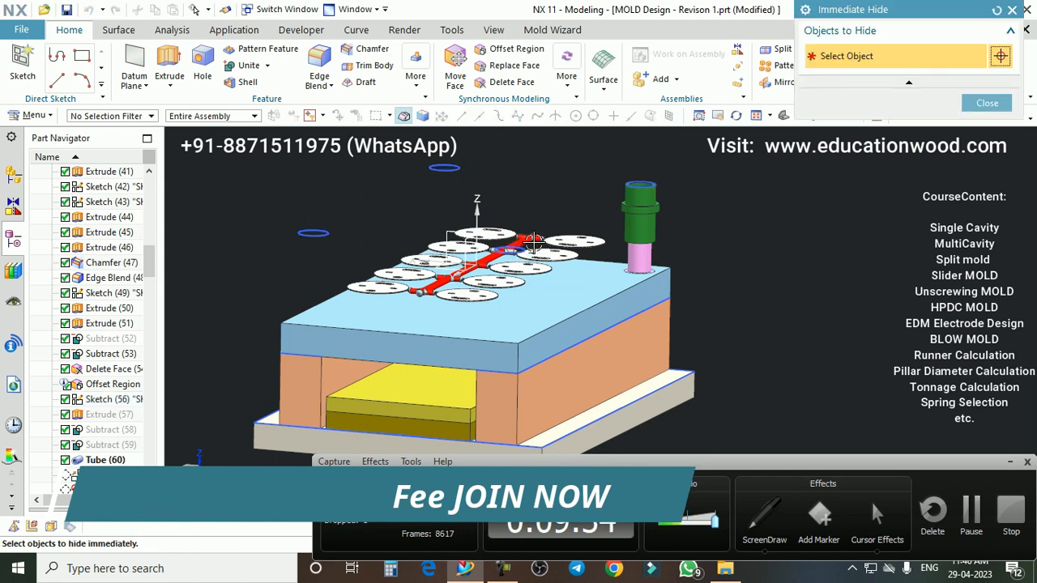
scroll(569, 207, down, 2)
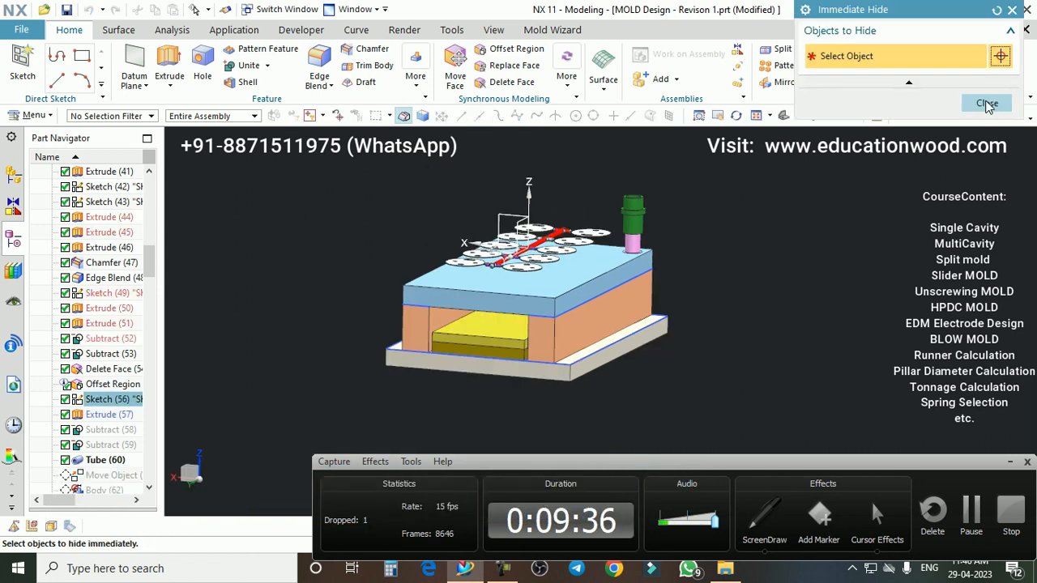
click(986, 104)
scroll(608, 276, up, 4)
scroll(608, 270, down, 3)
scroll(511, 241, up, 2)
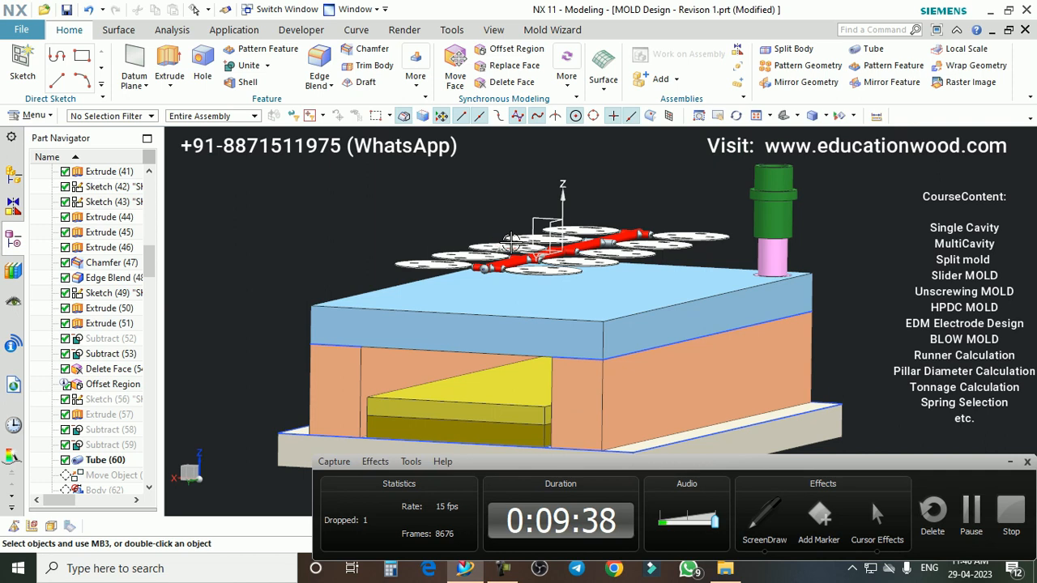
- Make Body (64) the current feature and examine the rings around the green bushing
middle_drag(510, 242, 500, 257)
scroll(501, 256, down, 1)
scroll(90, 462, down, 2)
scroll(99, 462, down, 1)
right_click(97, 448)
click(154, 297)
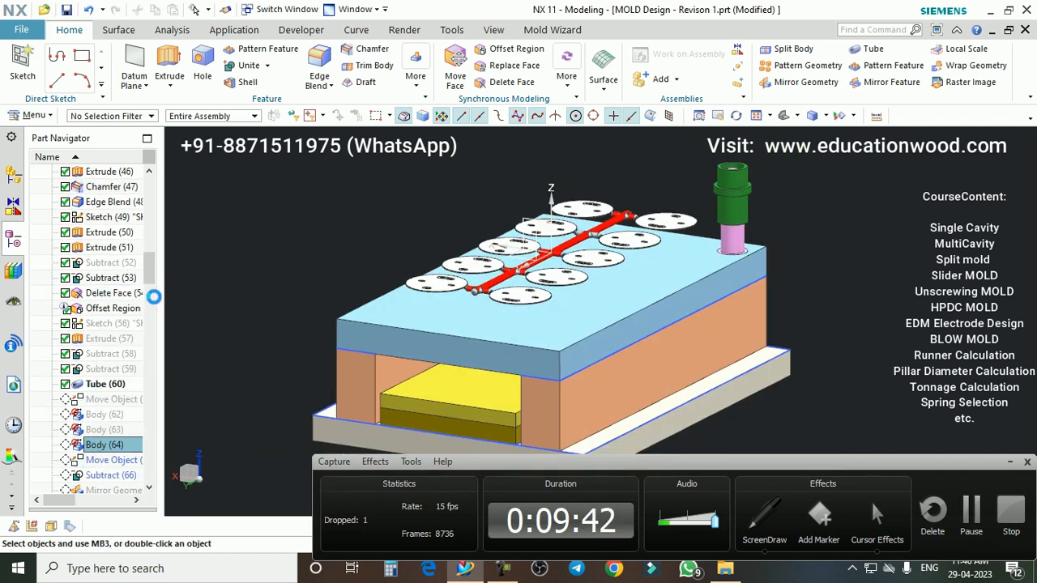
scroll(778, 212, up, 3)
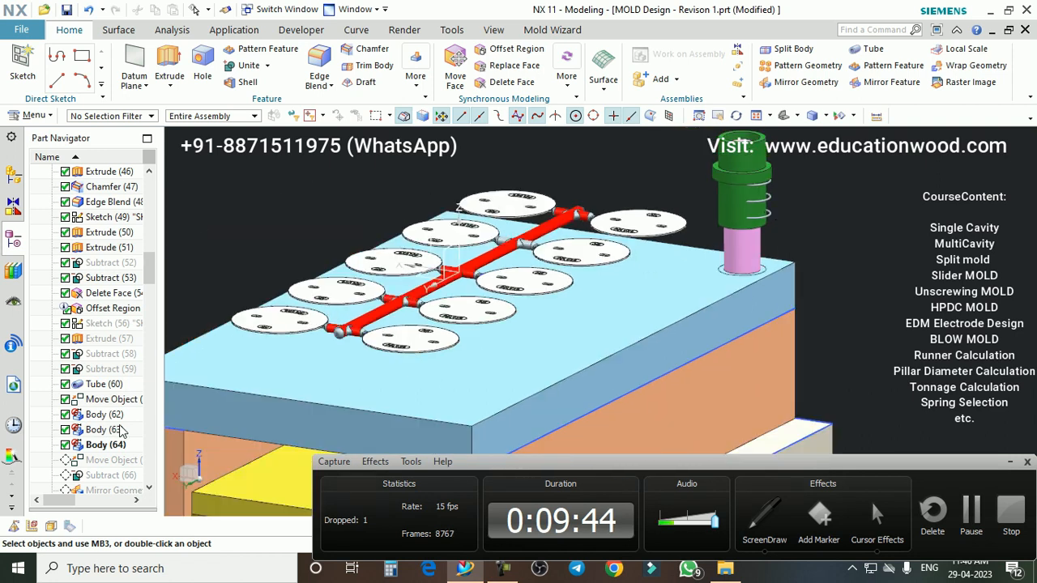
- Make Subtract (66) the current feature
scroll(106, 446, down, 1)
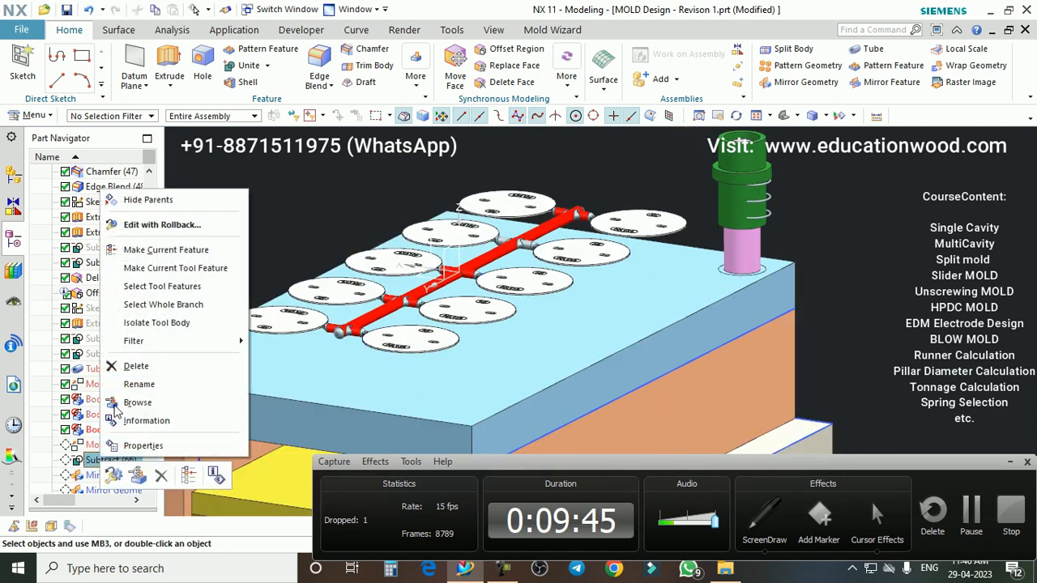
click(152, 254)
scroll(781, 280, down, 1)
scroll(772, 253, up, 1)
scroll(771, 254, down, 1)
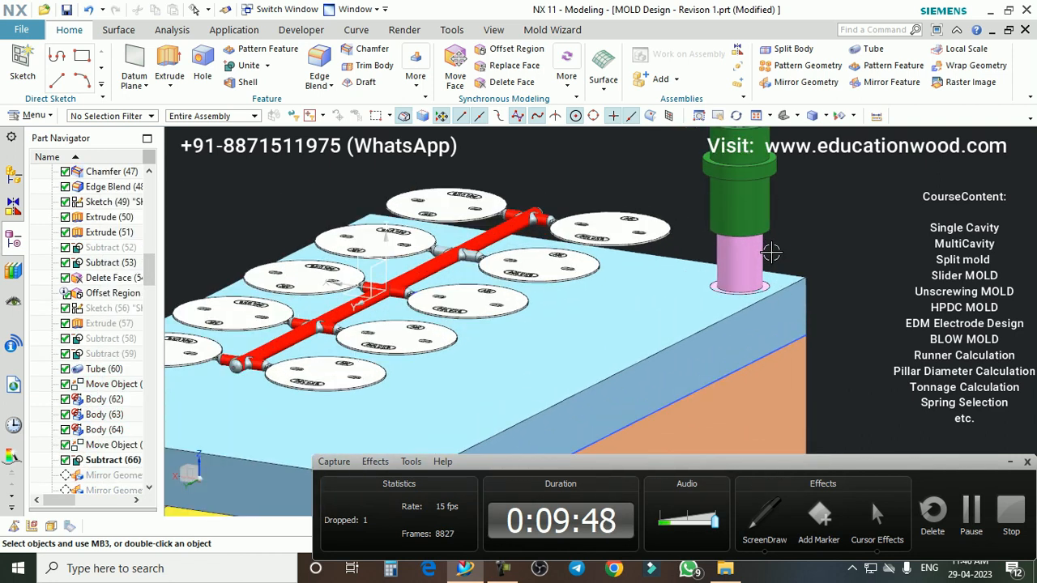
- Hide the green bushing and examine the grooved guide pin beneath it
key(ctrl+shift+i)
scroll(757, 186, up, 6)
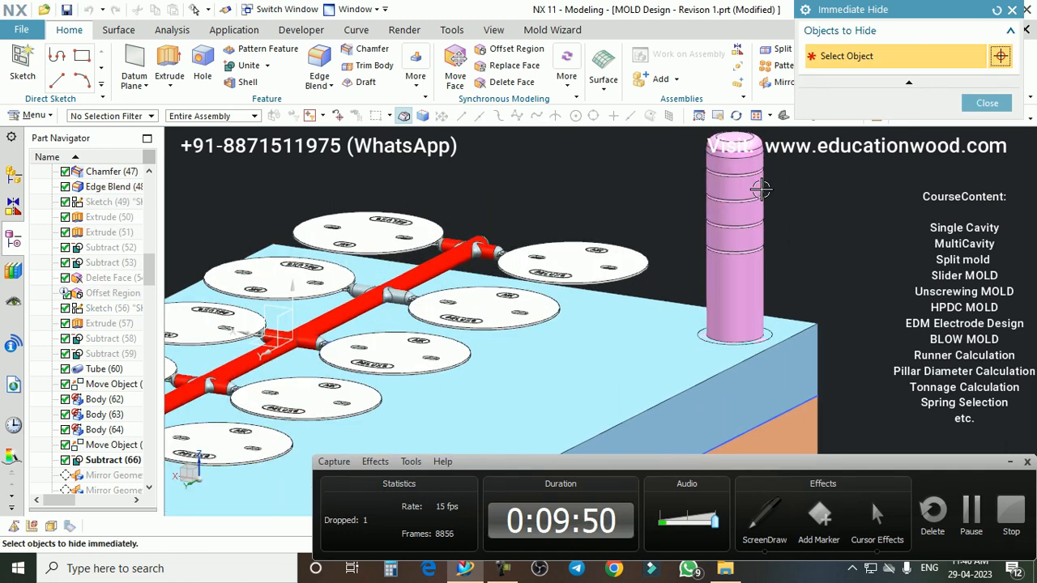
scroll(688, 197, down, 4)
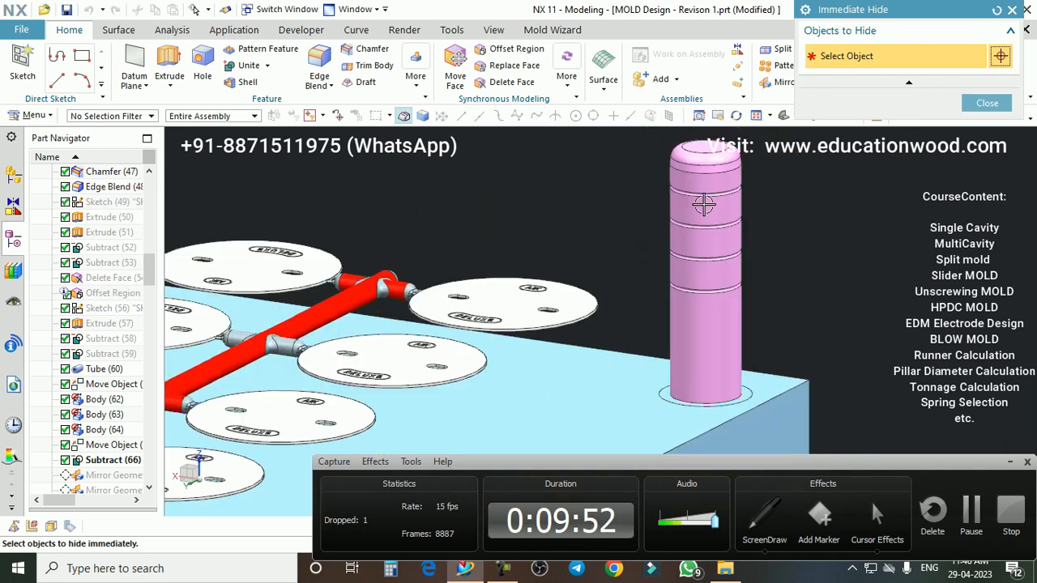
click(986, 105)
scroll(793, 202, down, 3)
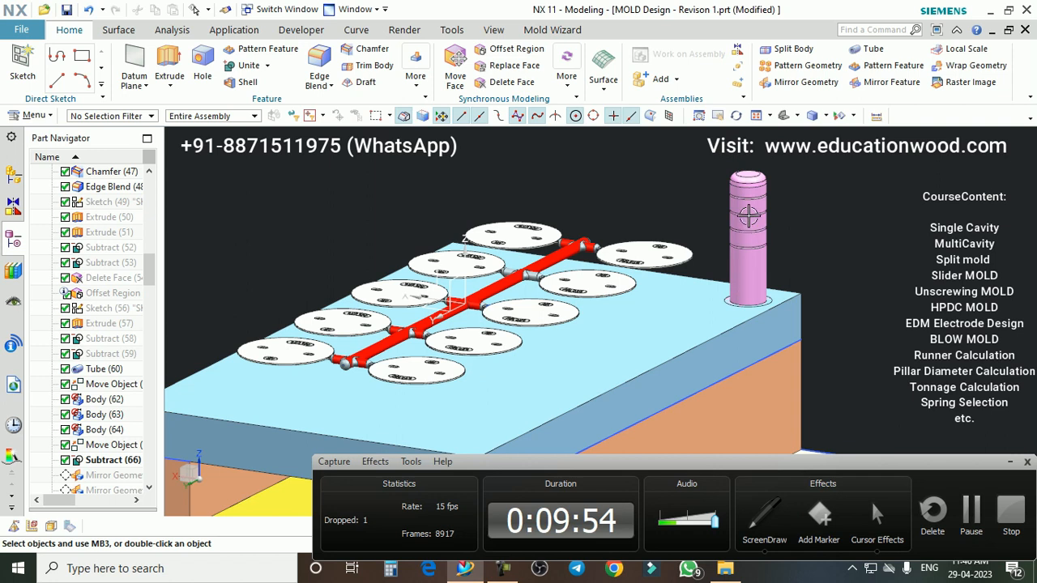
- Make the mirror geometry feature just before Subtract (69) current and view the guide pins at the four corners
scroll(757, 224, down, 3)
scroll(68, 466, down, 1)
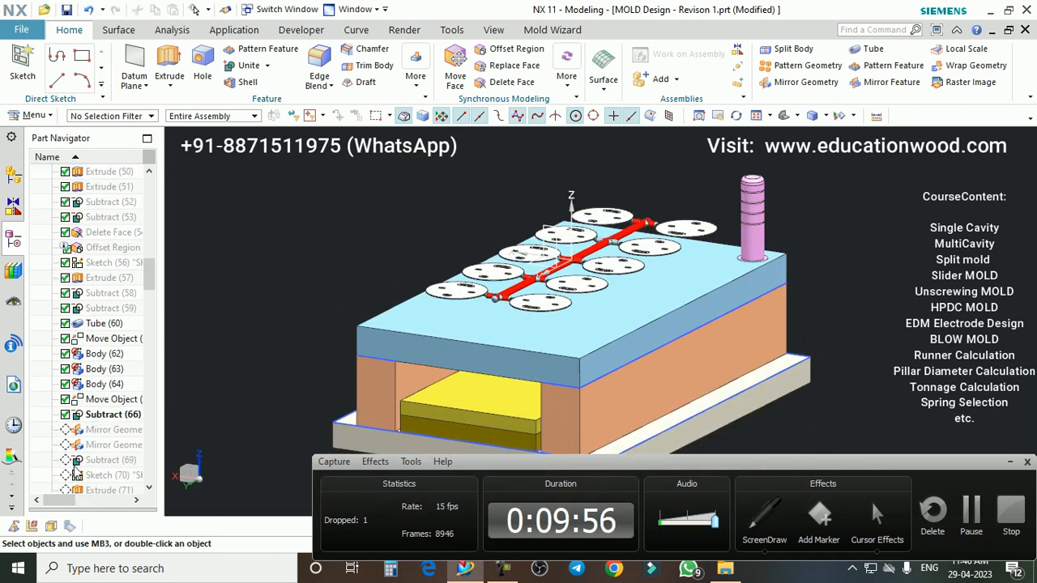
right_click(114, 445)
click(142, 249)
middle_drag(666, 294, 613, 331)
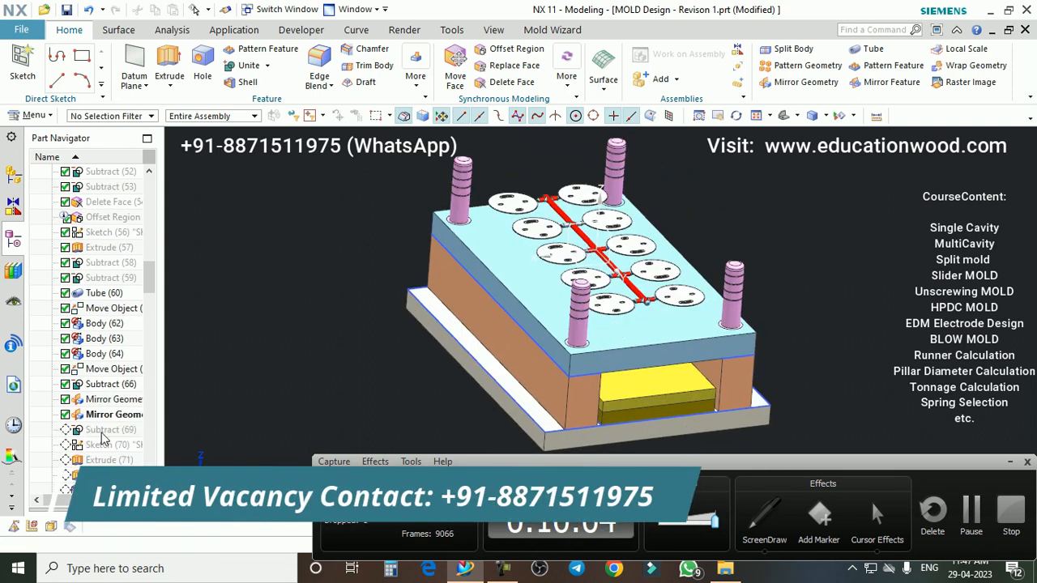
- Make Subtract (69) the current feature and view the green plate fitted over the four guide pins
right_click(98, 461)
click(137, 278)
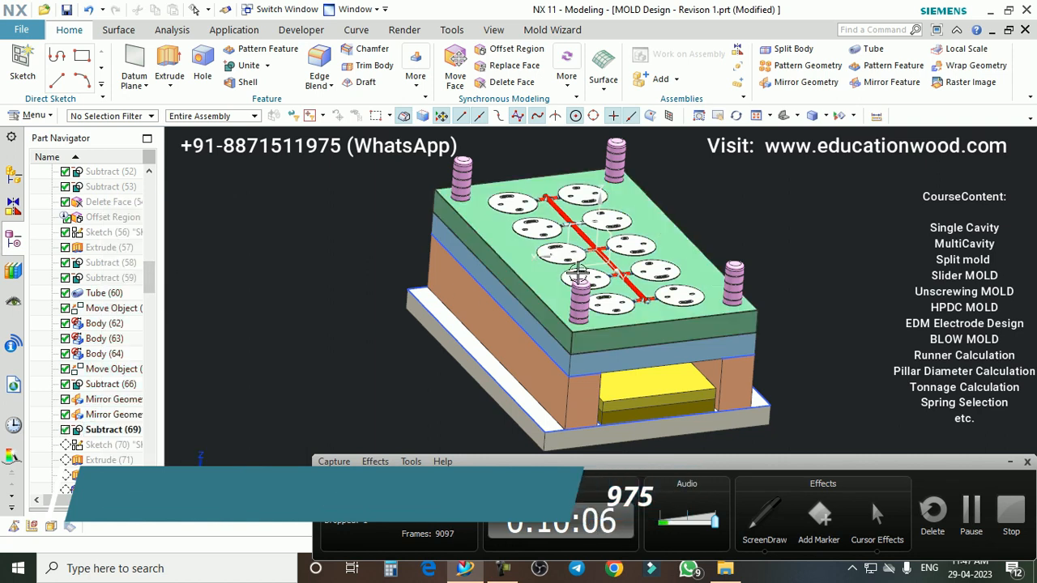
middle_drag(577, 271, 563, 263)
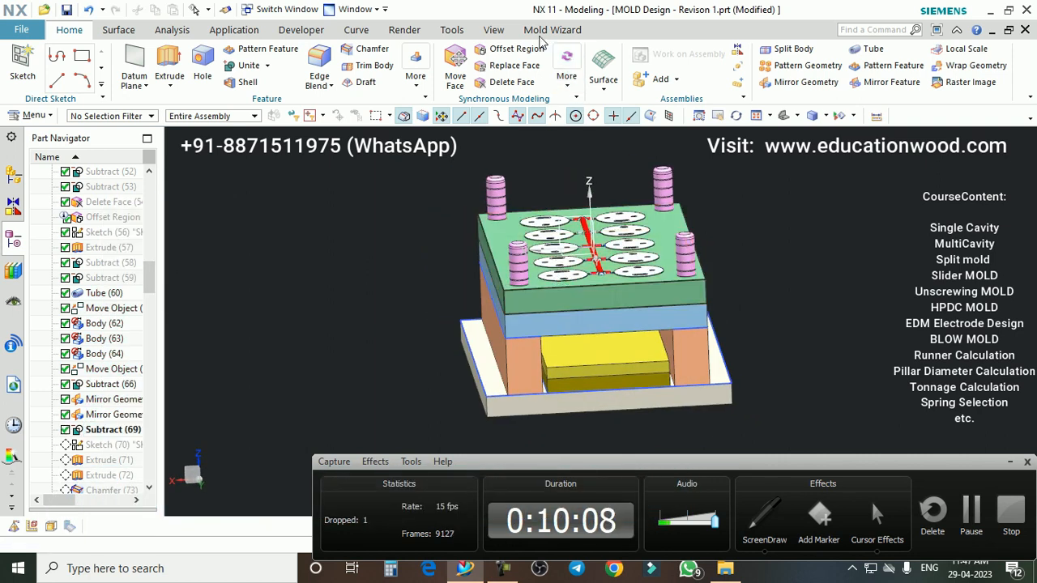
- Display the mold in wireframe and orient it to a straight front view
click(493, 30)
click(614, 81)
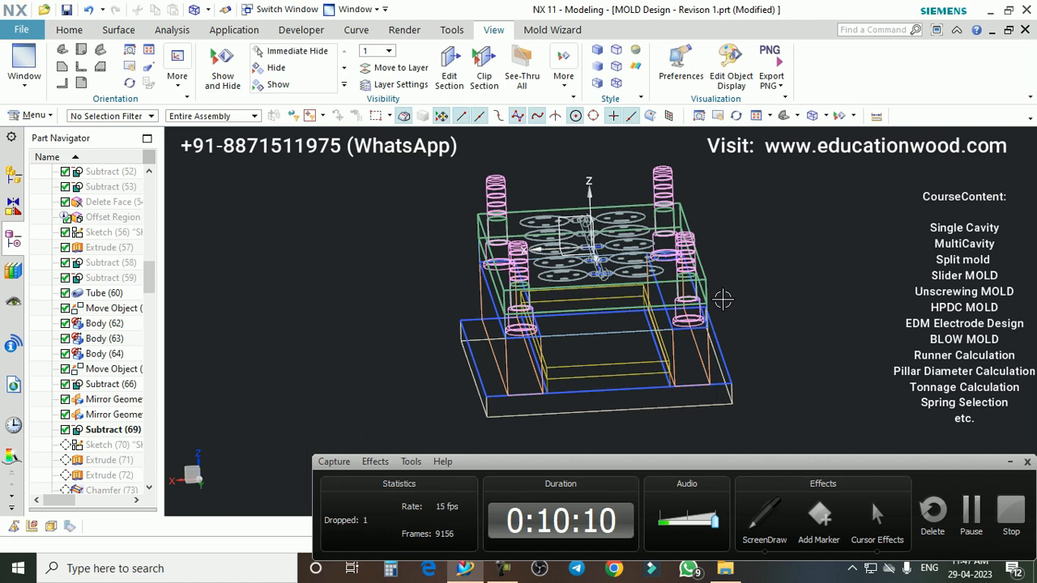
key(F8)
scroll(539, 288, up, 3)
scroll(518, 278, down, 1)
scroll(503, 225, up, 1)
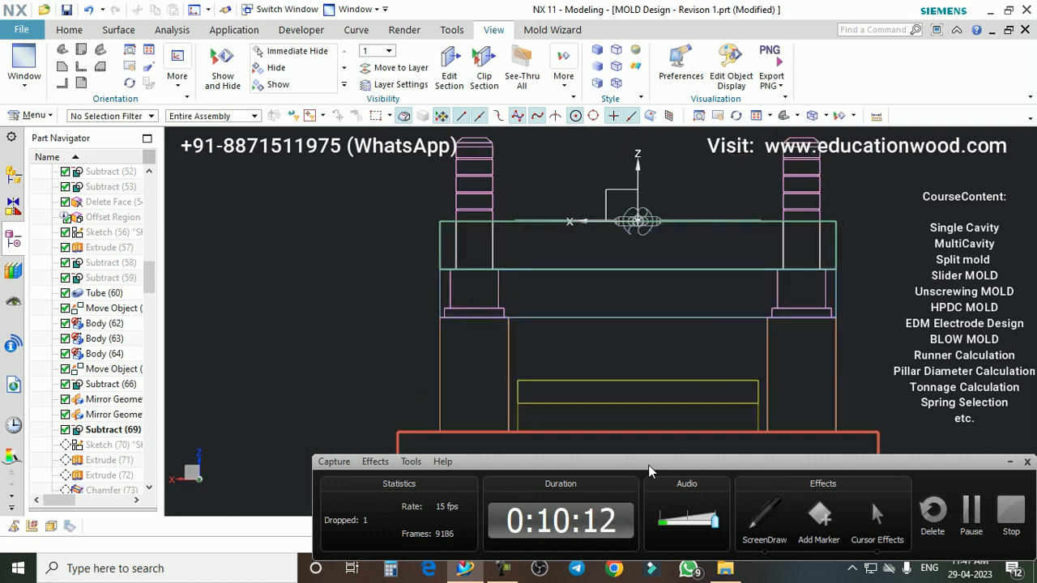
scroll(704, 429, down, 1)
- Draw red freehand marks on the wireframe front view from the green plate down to the yellow ejector plates, and clear them
click(755, 517)
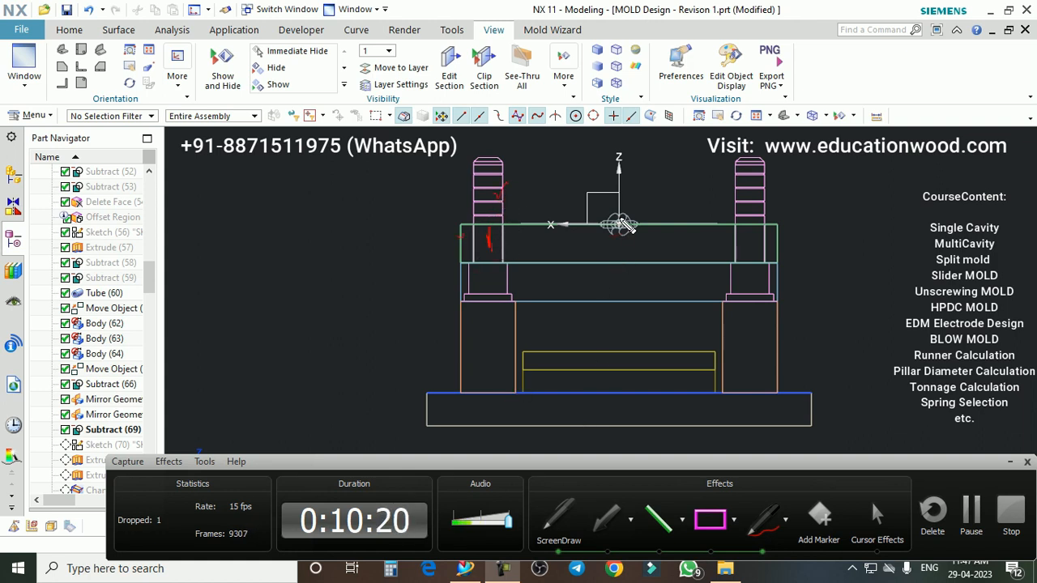
drag(592, 378, 579, 378)
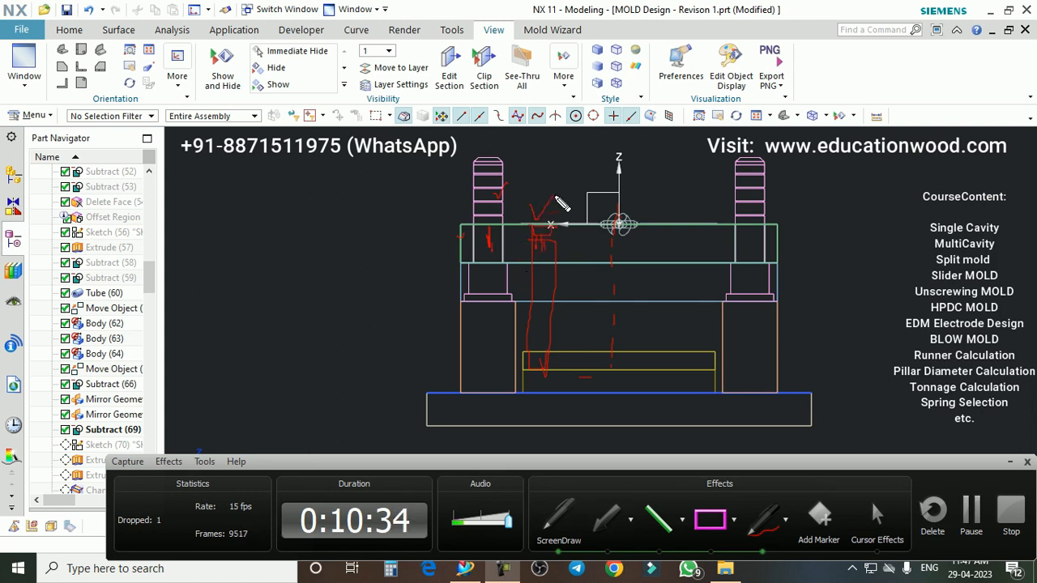
drag(531, 347, 573, 320)
drag(600, 357, 611, 368)
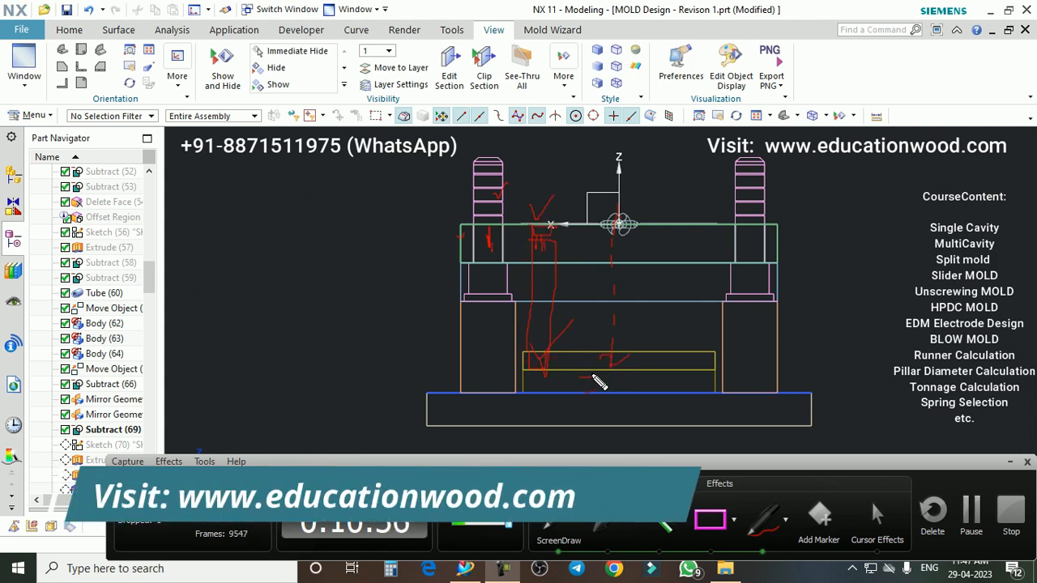
key(Escape)
- Display the mold shaded with edges and turn it to an angled three-dimensional view
middle_drag(540, 327, 676, 290)
scroll(676, 288, down, 2)
right_drag(791, 264, 791, 243)
mouse_move(706, 258)
middle_down()
mouse_move(672, 243)
mouse_move(671, 254)
middle_up()
scroll(669, 248, up, 2)
scroll(668, 256, down, 2)
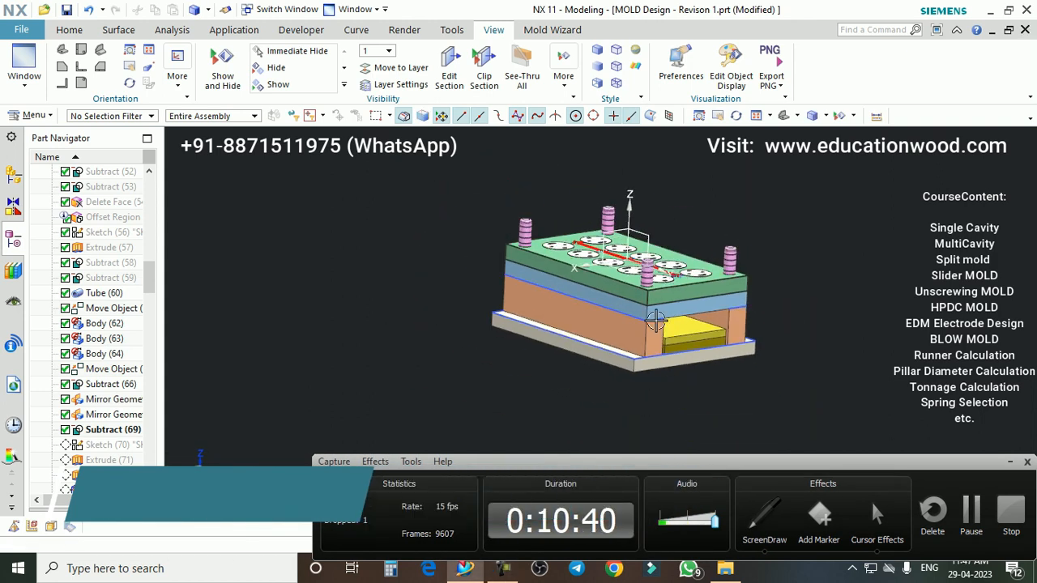
- Make Sketch (70) the current feature and view its circles above the mold plates
scroll(85, 445, down, 1)
right_click(86, 430)
click(143, 296)
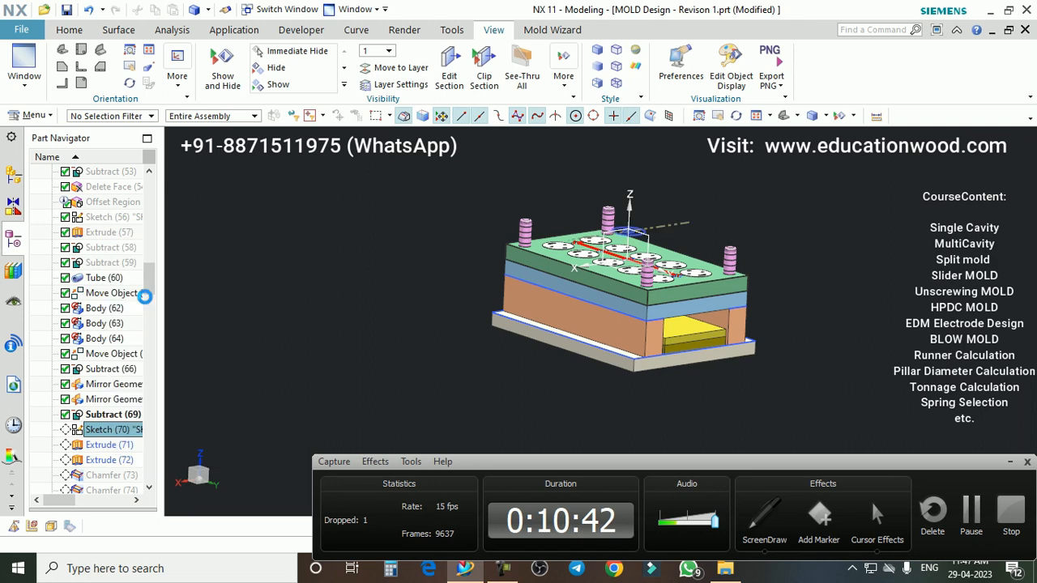
scroll(679, 226, up, 3)
scroll(609, 245, down, 1)
middle_drag(646, 234, 608, 253)
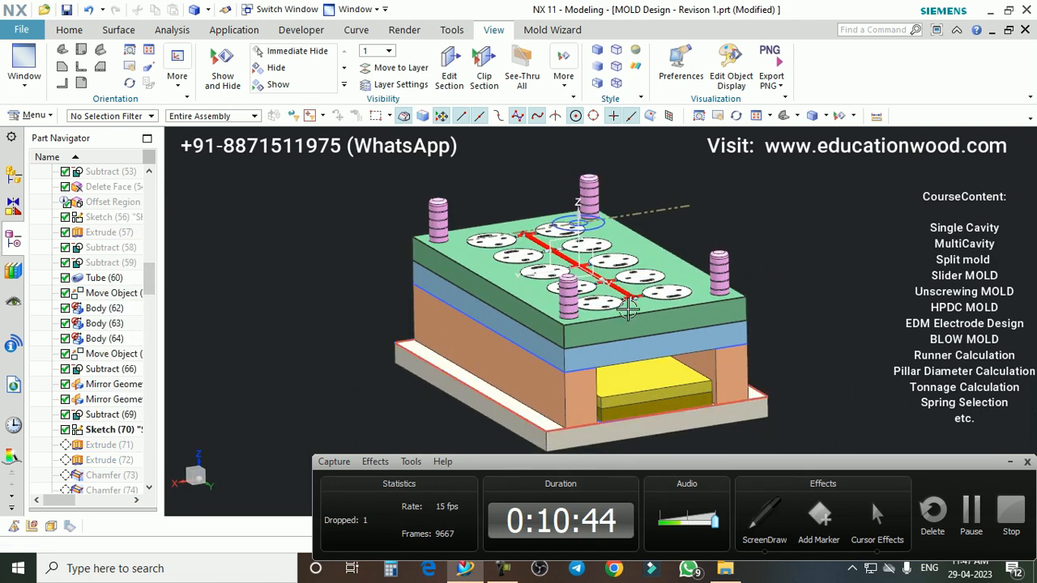
- Show all hidden bodies of the mold
key(ctrl+shift+u)
scroll(567, 248, up, 1)
scroll(546, 249, down, 2)
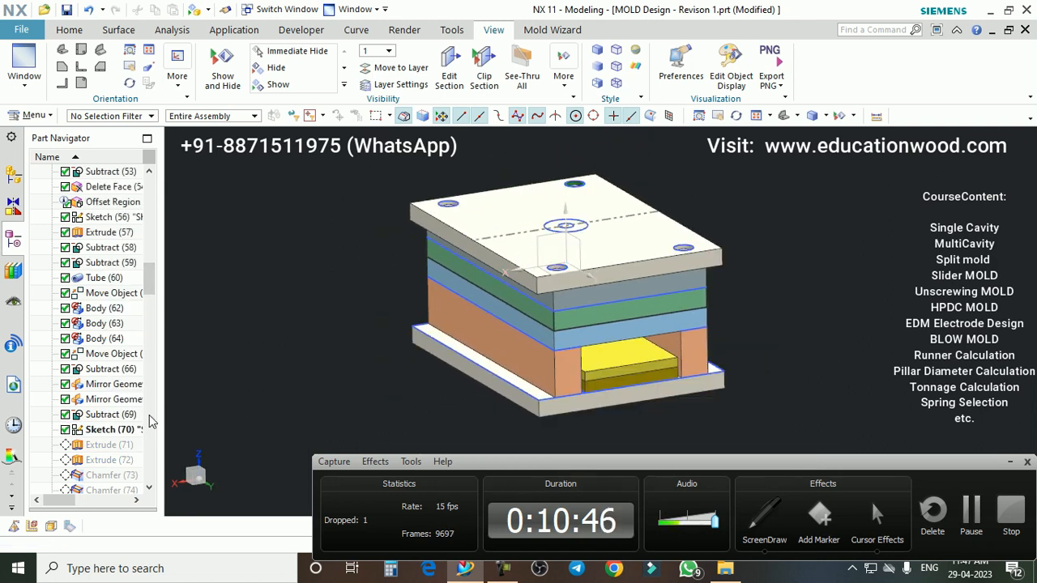
- Make Extrude (72) the current feature and examine the centre hole in the white top plate
scroll(98, 443, down, 1)
right_click(97, 446)
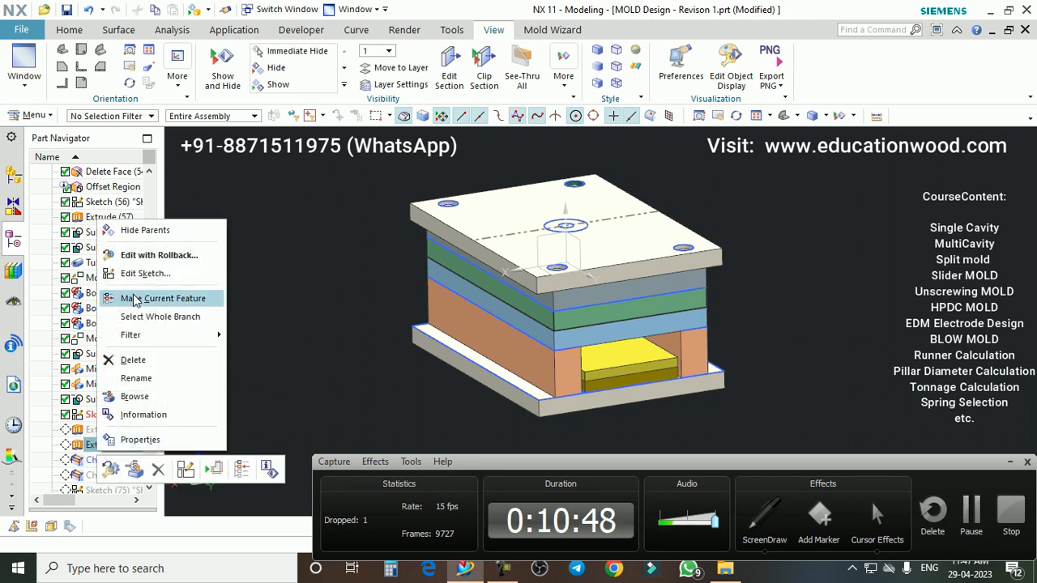
click(223, 298)
scroll(590, 211, up, 3)
scroll(591, 212, up, 1)
scroll(586, 215, down, 3)
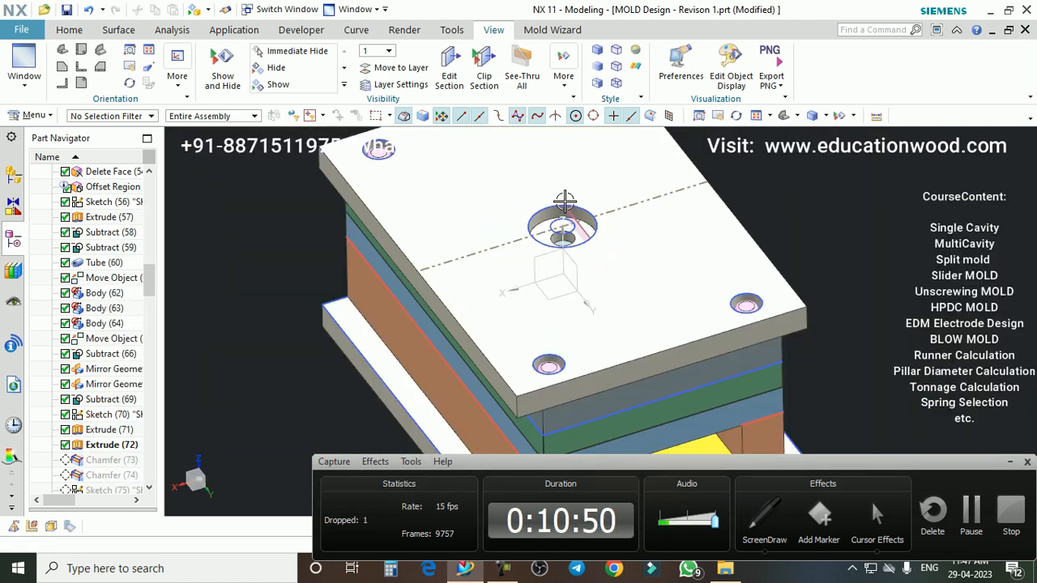
- Make Chamfer (74) the current feature for the centre hole of the top plate
scroll(97, 463, down, 1)
right_click(98, 461)
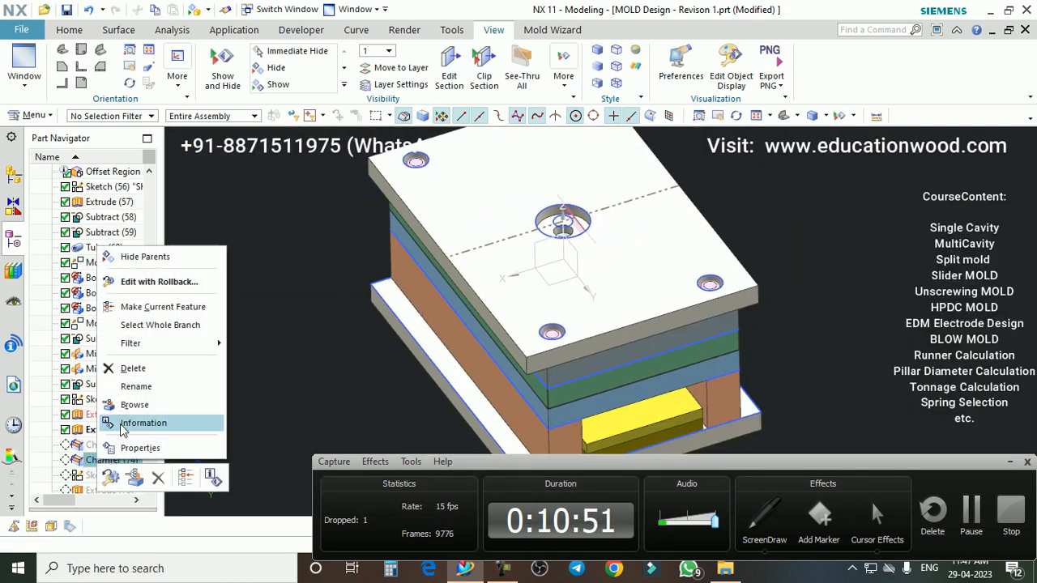
click(134, 307)
- Make Extrude (77) the current feature and view the whole mold from another angle
scroll(100, 474, down, 1)
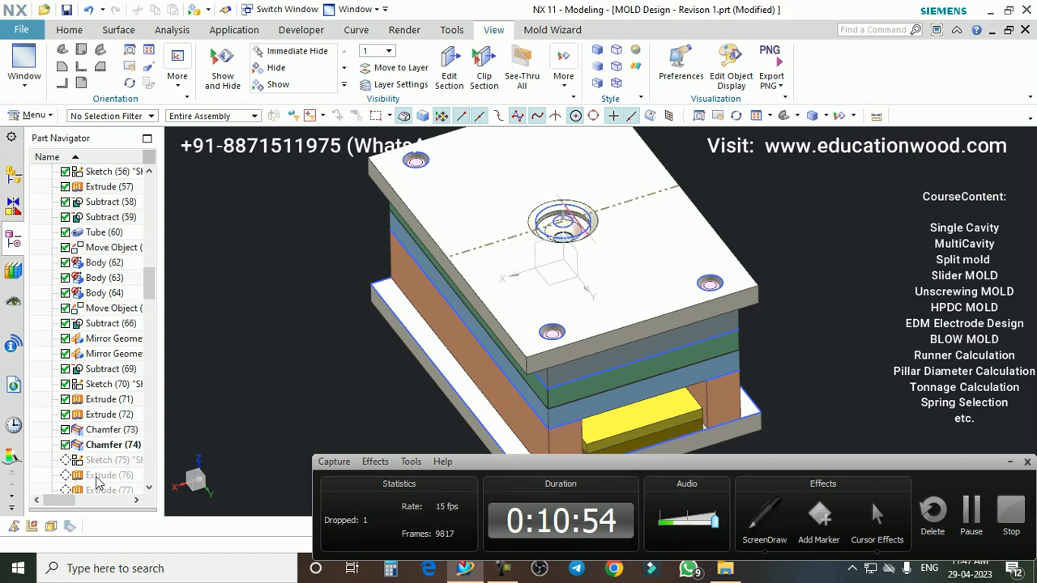
scroll(96, 482, down, 2)
right_click(97, 461)
click(134, 306)
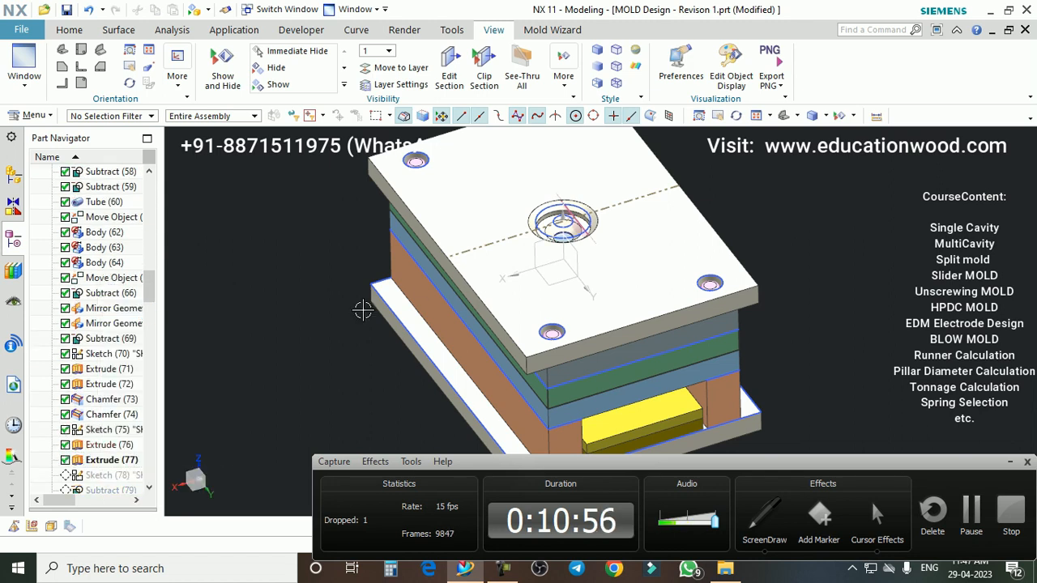
middle_drag(465, 280, 505, 302)
- Make Subtract (79) the current feature
scroll(93, 474, down, 2)
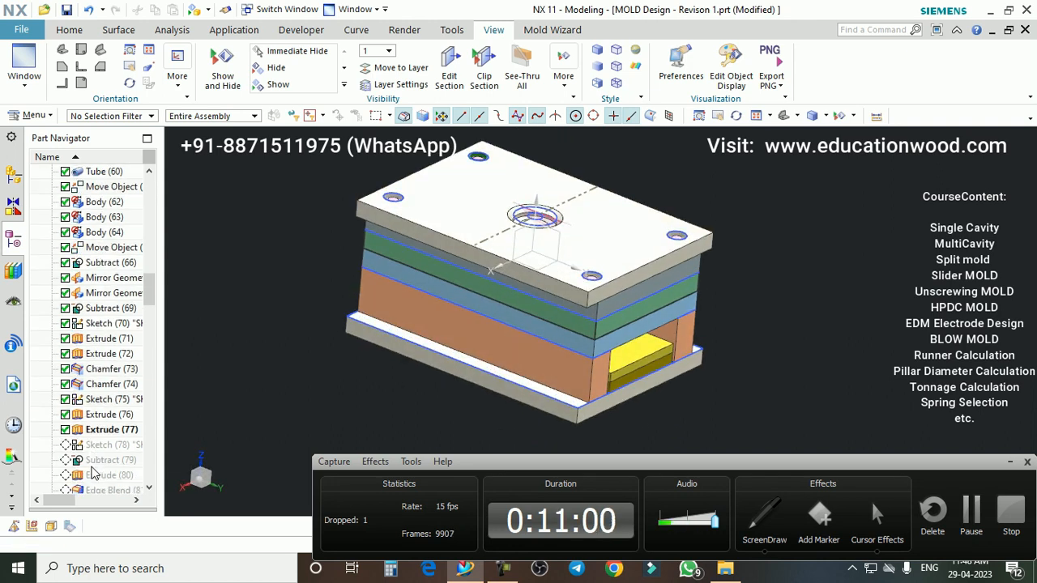
right_click(96, 462)
click(131, 311)
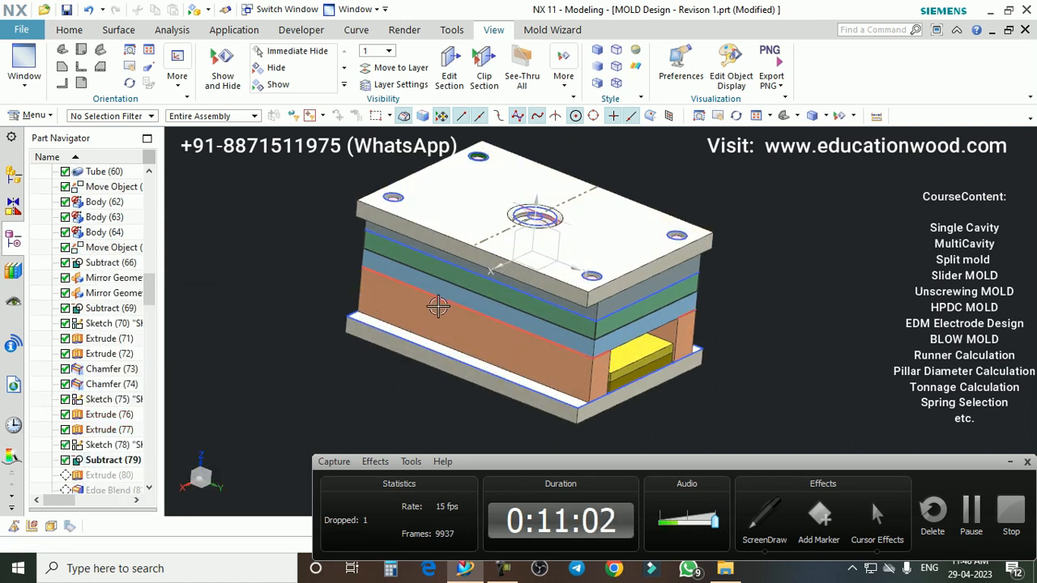
- Cut the mold with a one-plane section at offset 0 and examine the stepped sprue bushing above the red runner straight on
key(ctrl+h)
middle_drag(437, 309, 555, 243)
scroll(540, 212, up, 3)
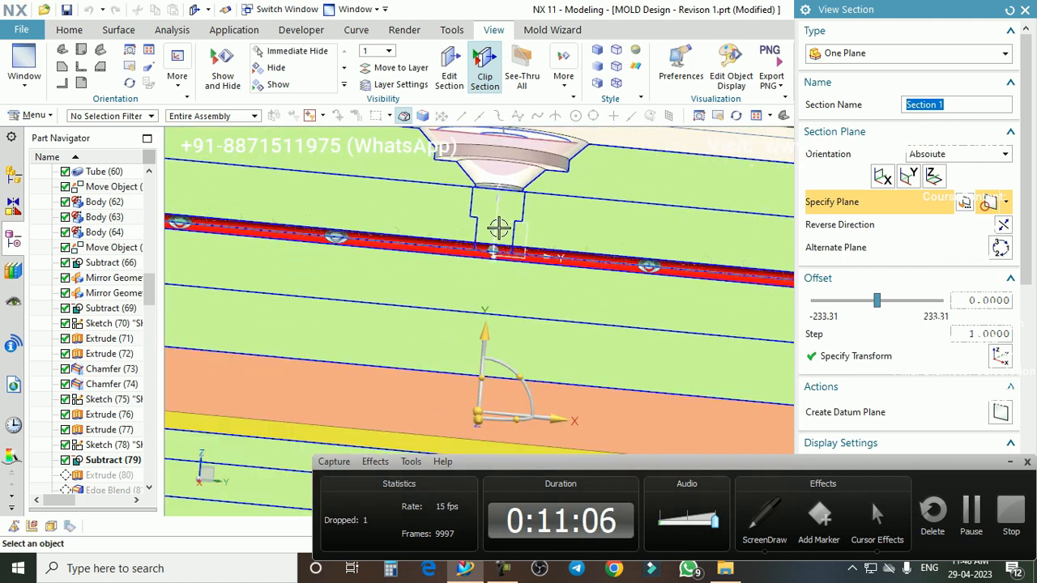
key(ctrl+alt+f)
scroll(493, 188, up, 4)
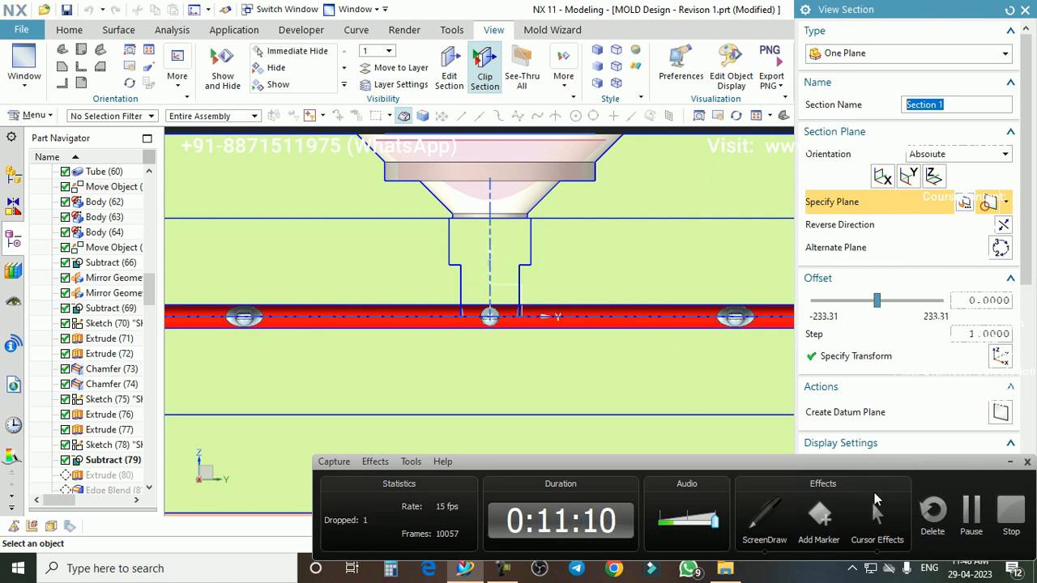
- Mark the tapered sprue channel with two green lines and the nozzle seat with a red curve over the section, and clear the marks
click(764, 519)
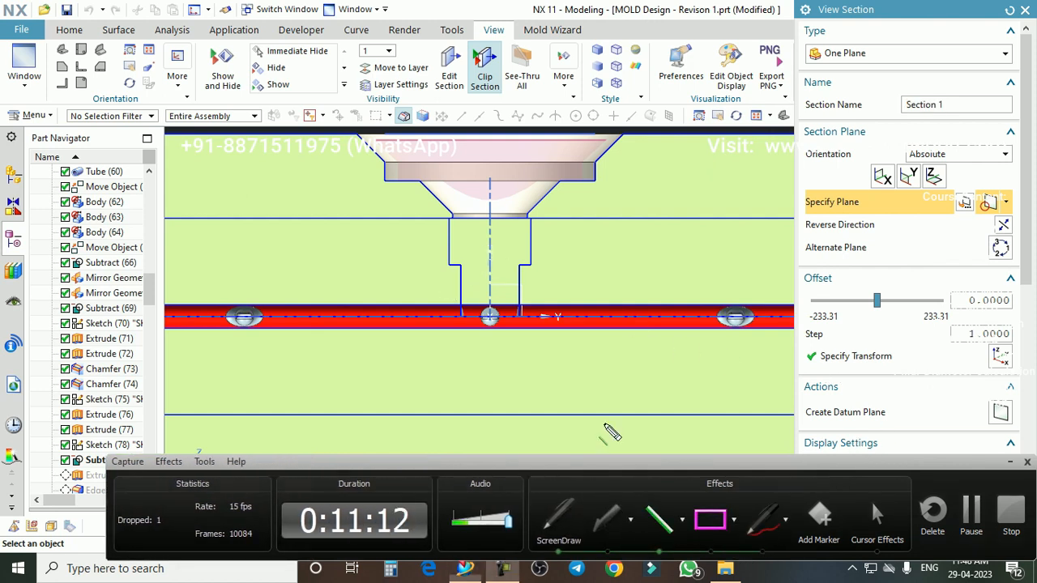
drag(486, 245, 476, 324)
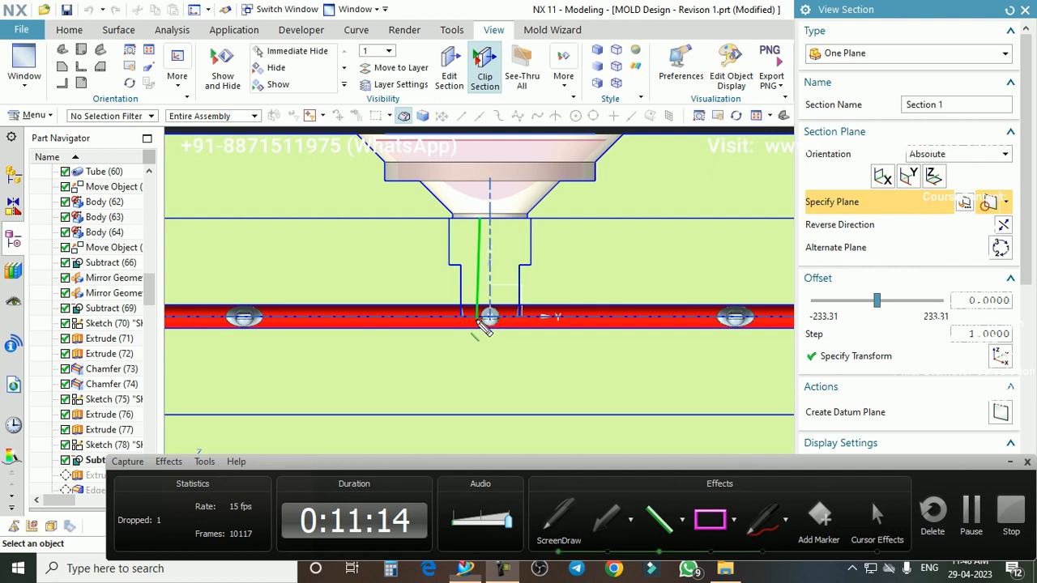
drag(499, 221, 511, 333)
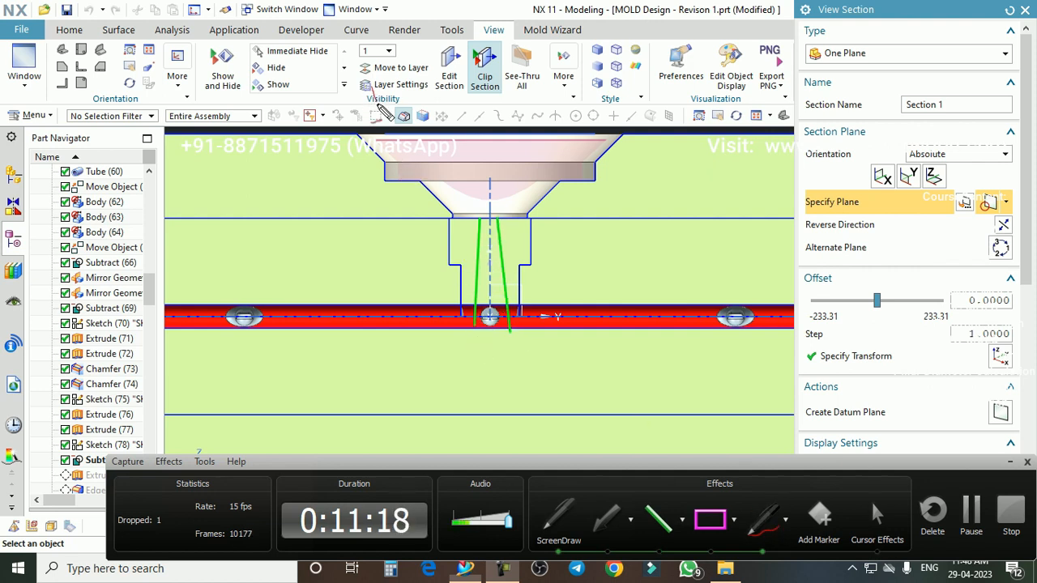
drag(435, 203, 506, 231)
drag(553, 169, 603, 71)
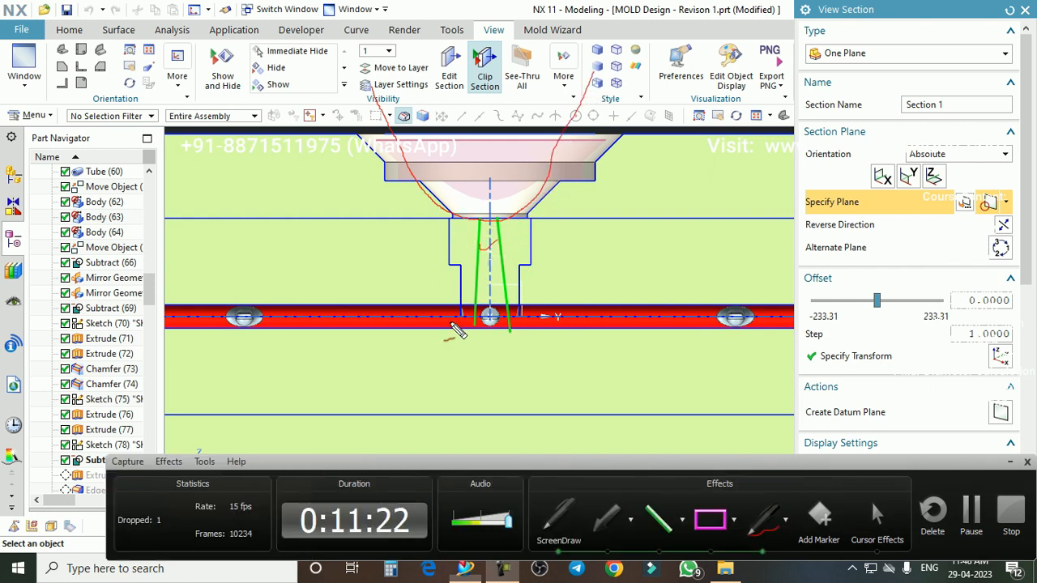
key(Escape)
- View the whole sectioned mold at an angle and close the section view
scroll(469, 285, down, 7)
middle_drag(509, 271, 479, 309)
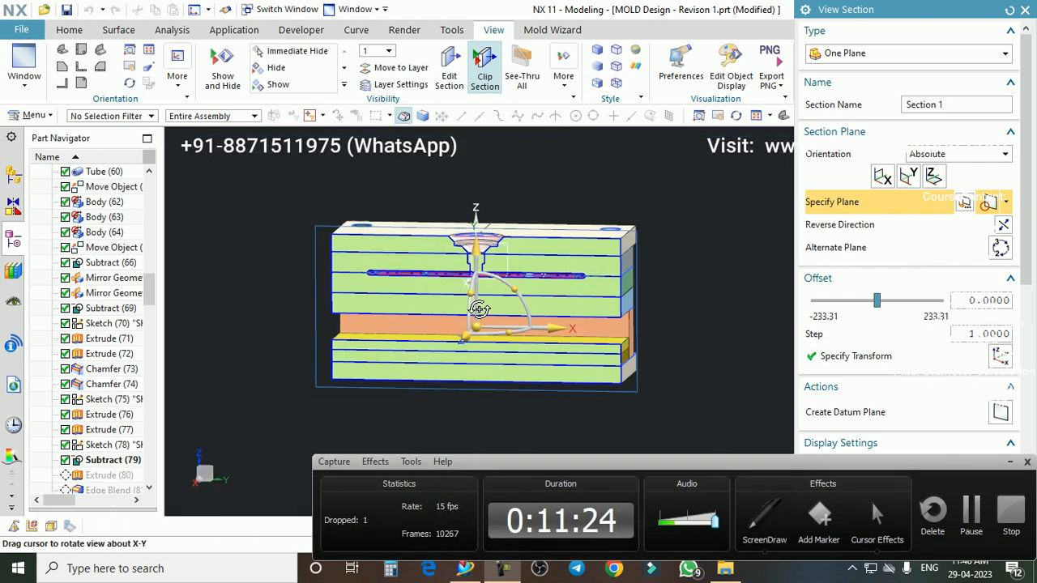
click(1026, 9)
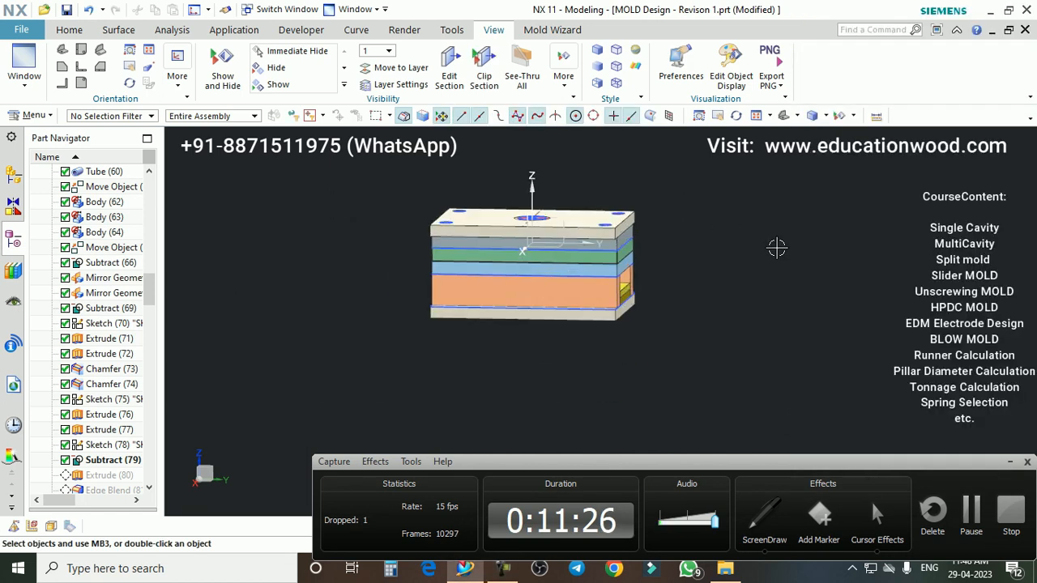
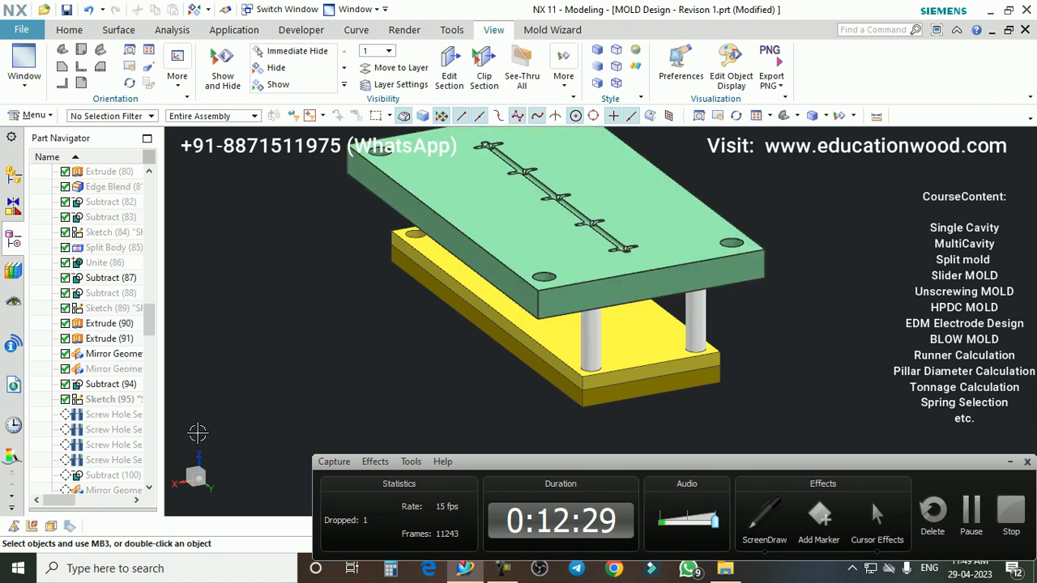
- Make the screw hole feature just before Subtract (100) current and view the screw holes in the green plate
right_click(110, 460)
click(162, 330)
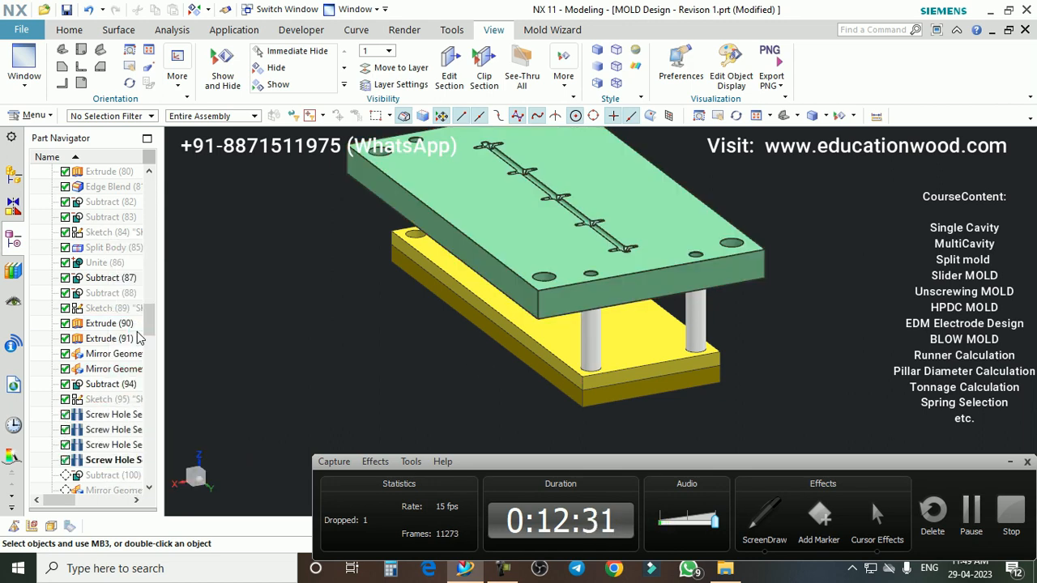
middle_drag(723, 286, 799, 241)
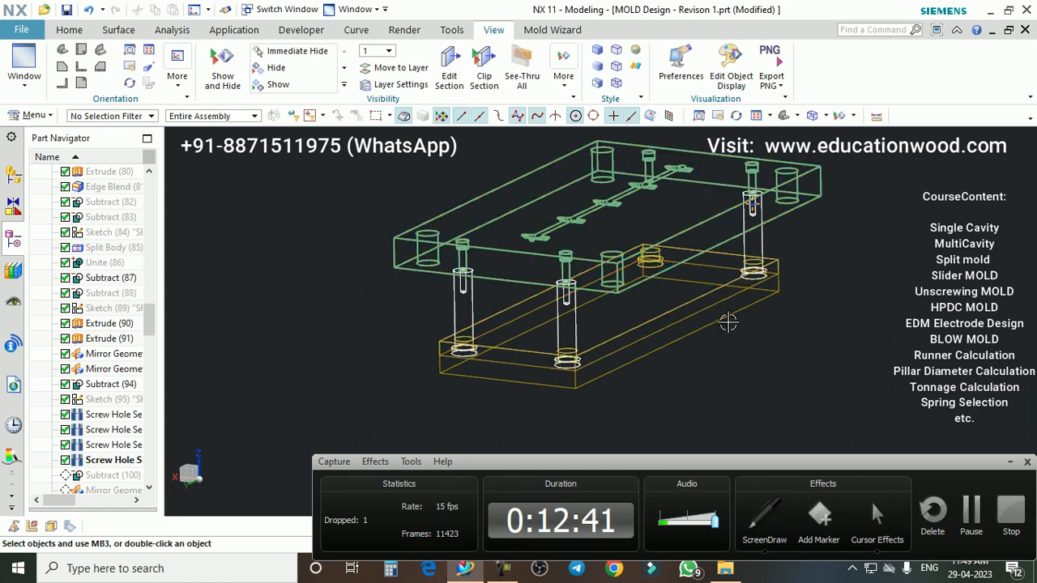
- Show the complete mold in a straight front wireframe view and examine the screws, white pins and ejector plates
middle_drag(798, 324, 606, 259)
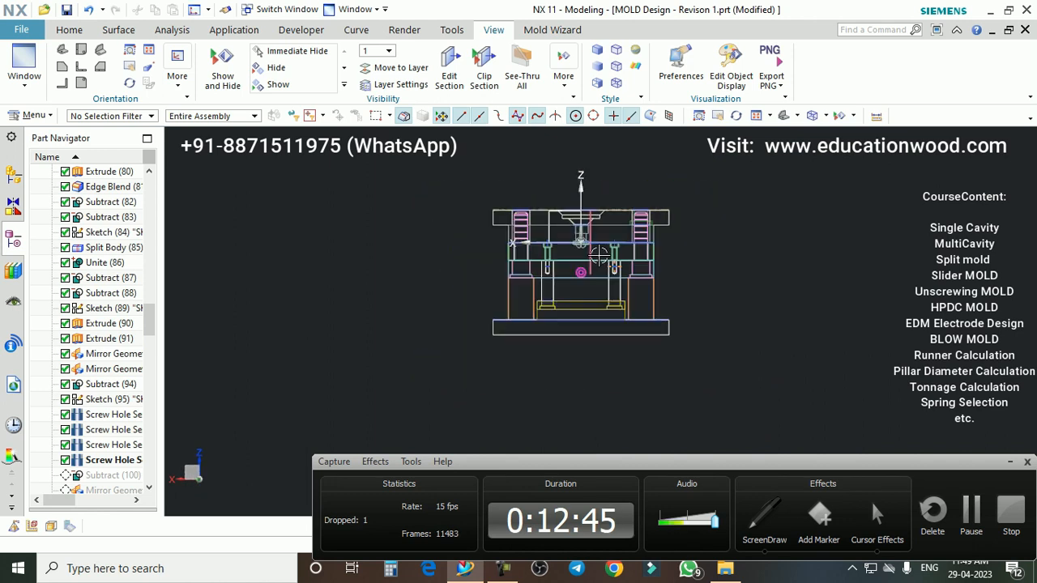
scroll(604, 257, up, 2)
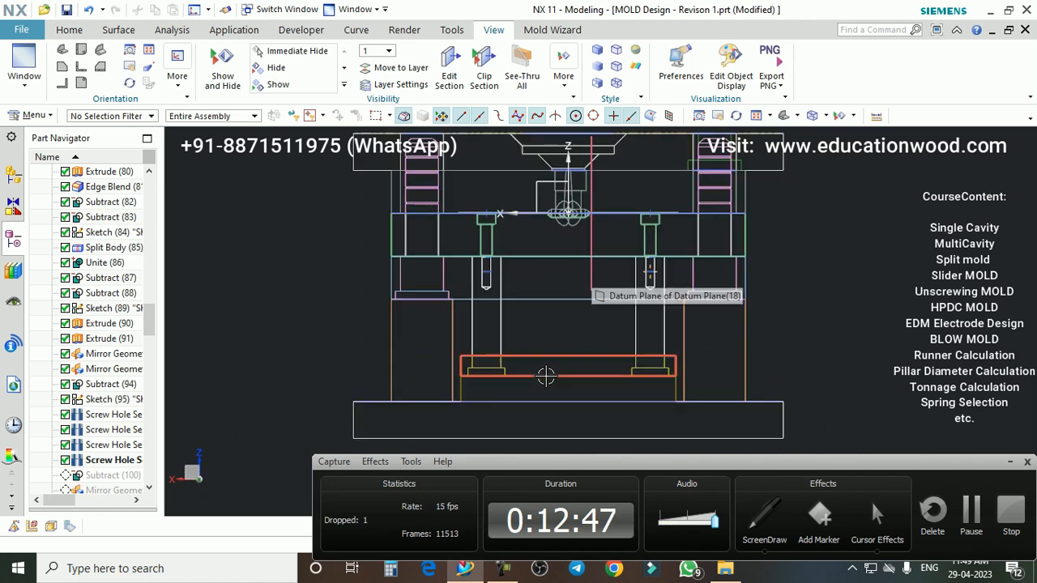
scroll(571, 304, down, 3)
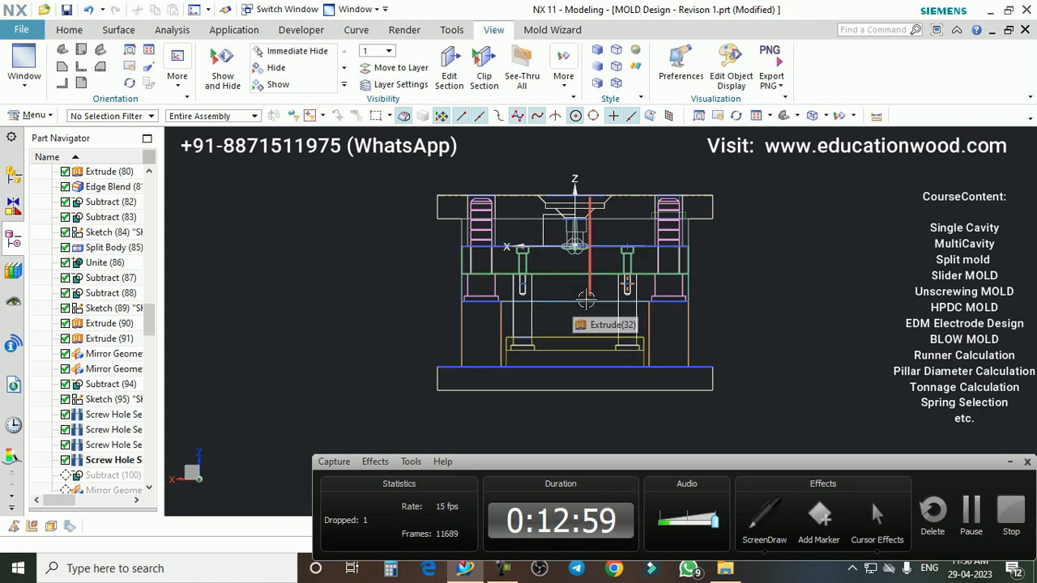
- Return the mold to a shaded, angled three-dimensional view
key(Home)
right_drag(830, 299, 830, 271)
scroll(815, 273, down, 1)
mouse_move(816, 274)
middle_down()
mouse_move(840, 280)
mouse_move(827, 282)
middle_up()
- Advance the model history through Subtract (100) to the second mirror geometry feature after it
scroll(98, 454, down, 2)
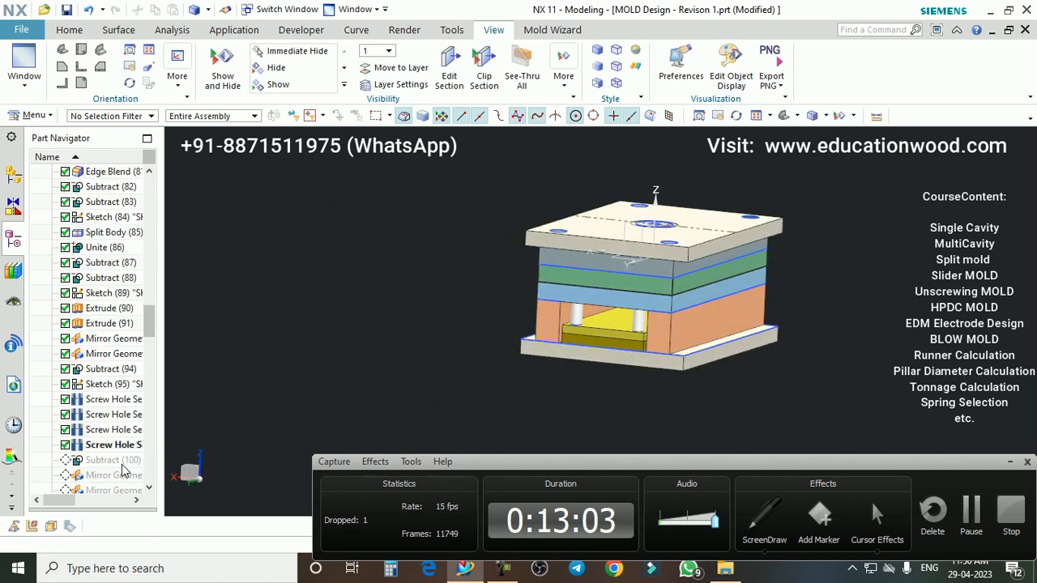
right_click(97, 453)
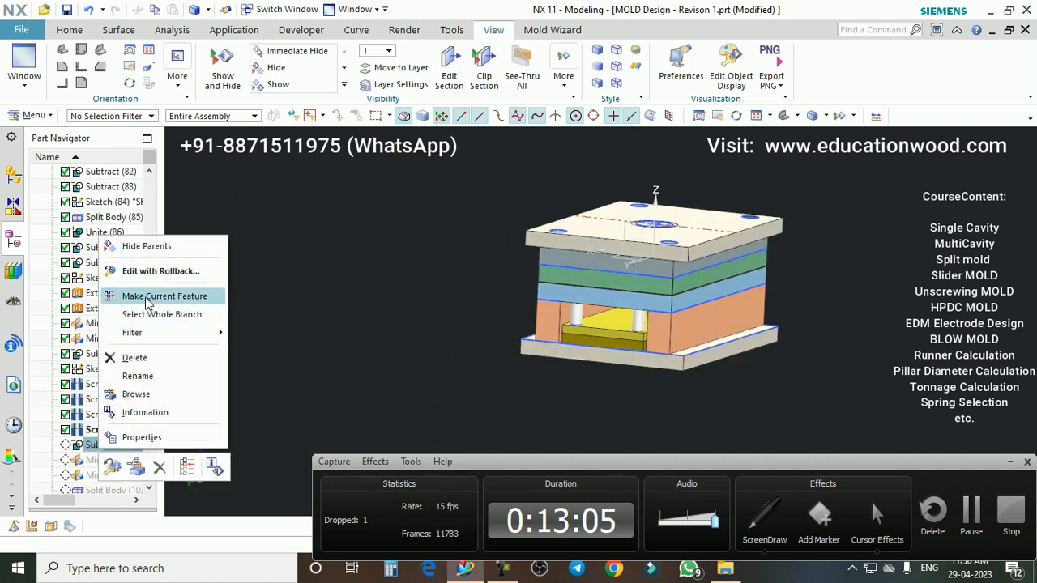
click(142, 297)
scroll(100, 470, down, 1)
right_click(101, 461)
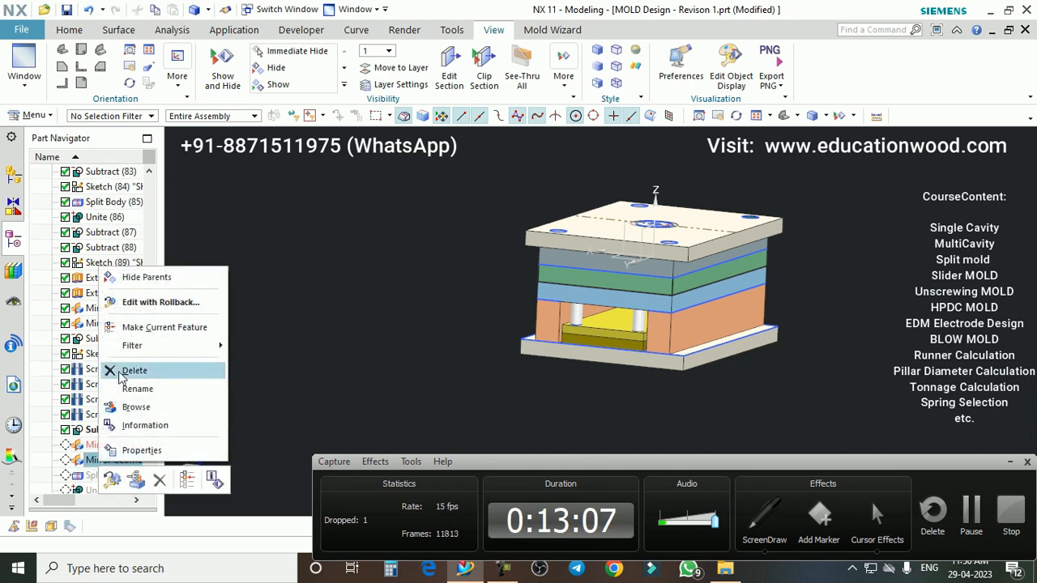
click(133, 328)
- Hide the white top plate and the blue-grey cavity plate beneath it
scroll(666, 236, up, 3)
middle_drag(669, 233, 617, 261)
scroll(595, 205, down, 2)
scroll(81, 474, down, 2)
scroll(94, 468, down, 2)
key(ctrl+shift+i)
click(687, 216)
scroll(651, 252, up, 3)
scroll(627, 284, down, 1)
click(650, 274)
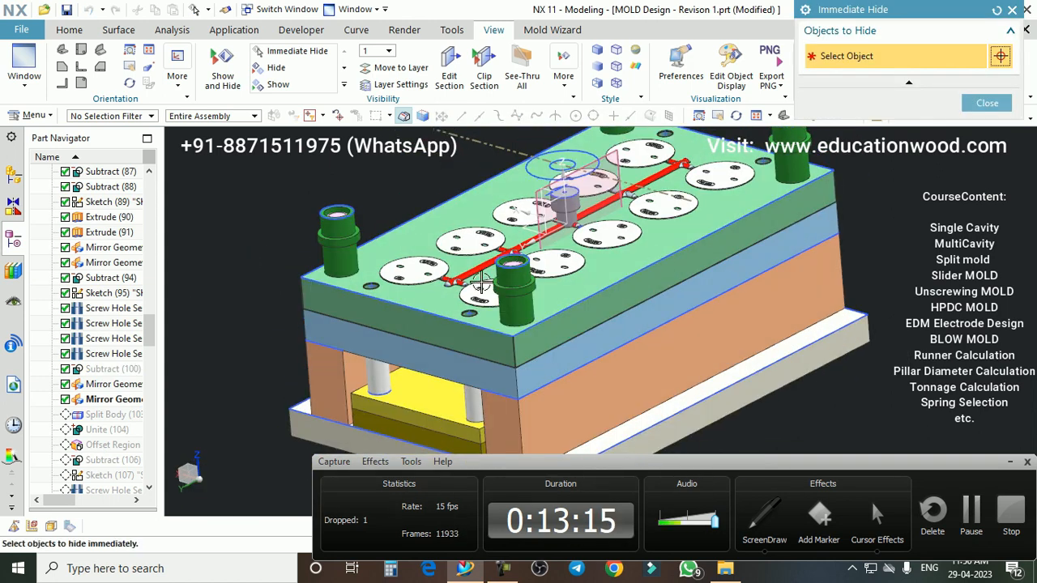
- Hide the green plate under the moulded parts and finish hiding objects
scroll(636, 303, up, 2)
scroll(586, 296, down, 3)
click(586, 297)
middle_drag(585, 296, 559, 308)
click(987, 106)
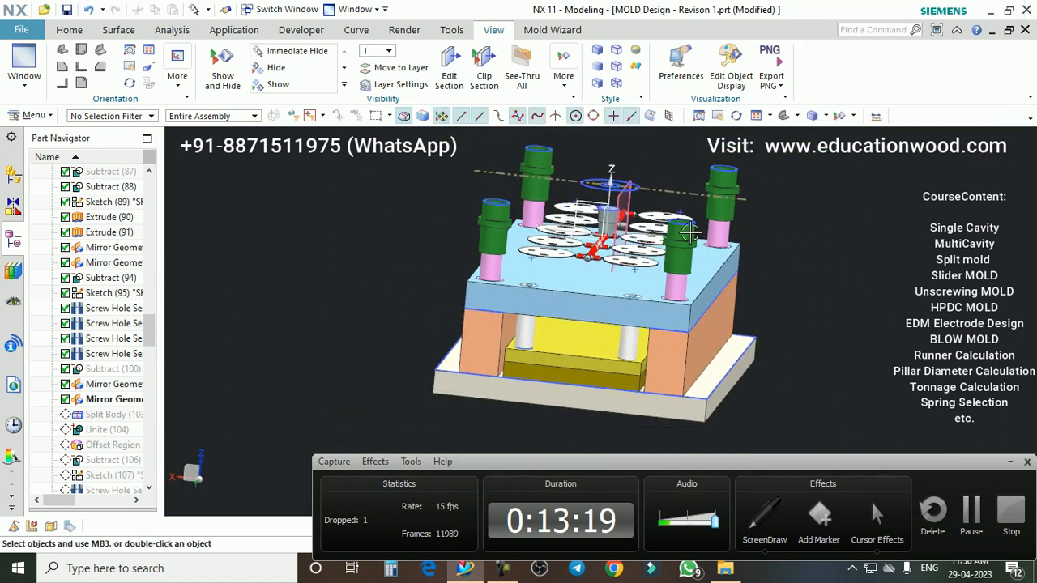
- Advance the model history through Split Body (103) to Unite (104) by making it the current feature
scroll(607, 271, up, 3)
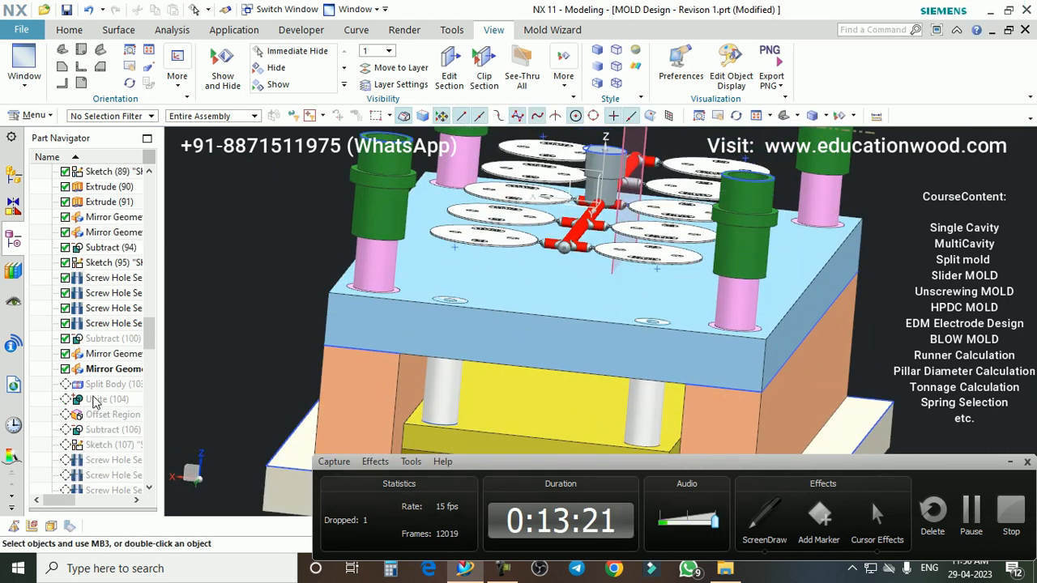
right_click(95, 406)
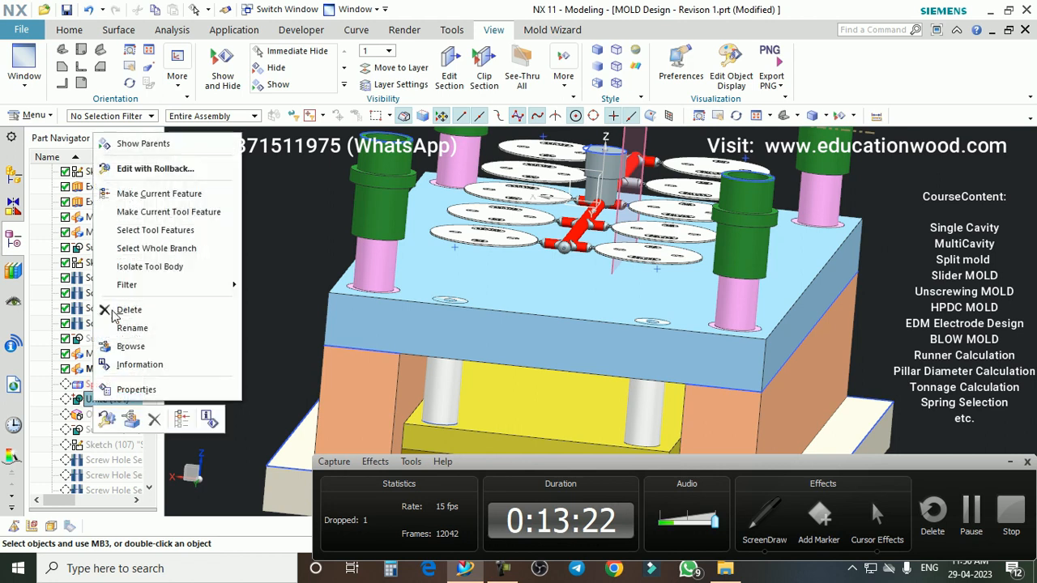
click(162, 206)
scroll(534, 275, down, 2)
middle_drag(538, 274, 580, 267)
scroll(624, 253, up, 1)
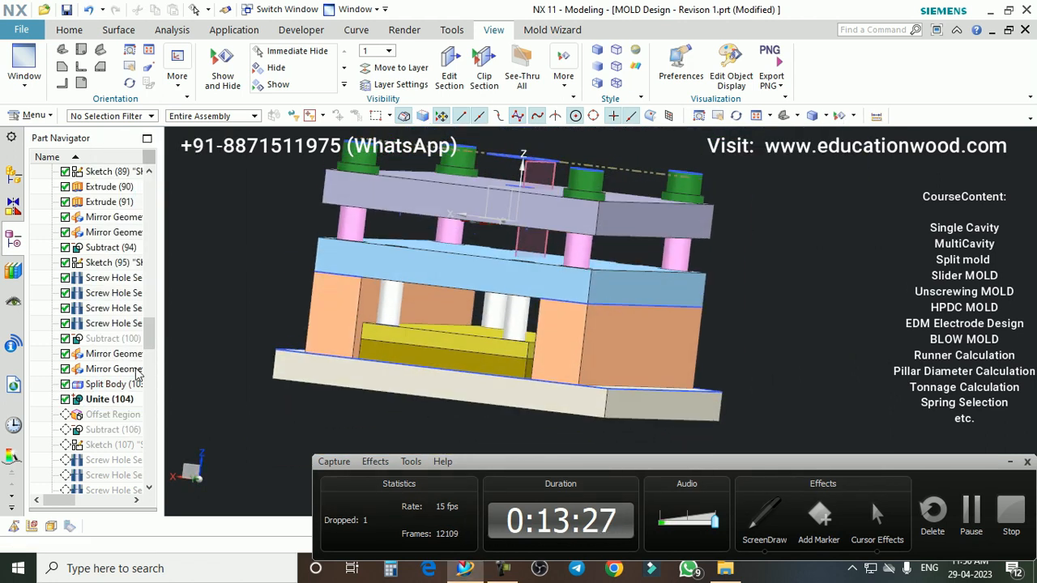
- Advance the model history to the last Screw Hole Series feature before Sketch (128)
scroll(87, 436, down, 2)
scroll(87, 436, down, 6)
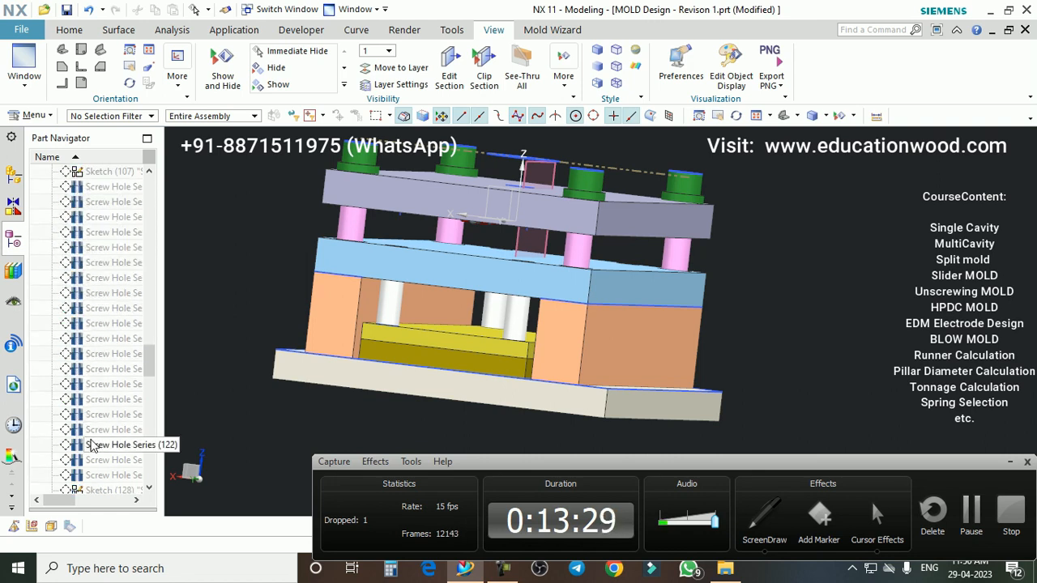
right_click(91, 390)
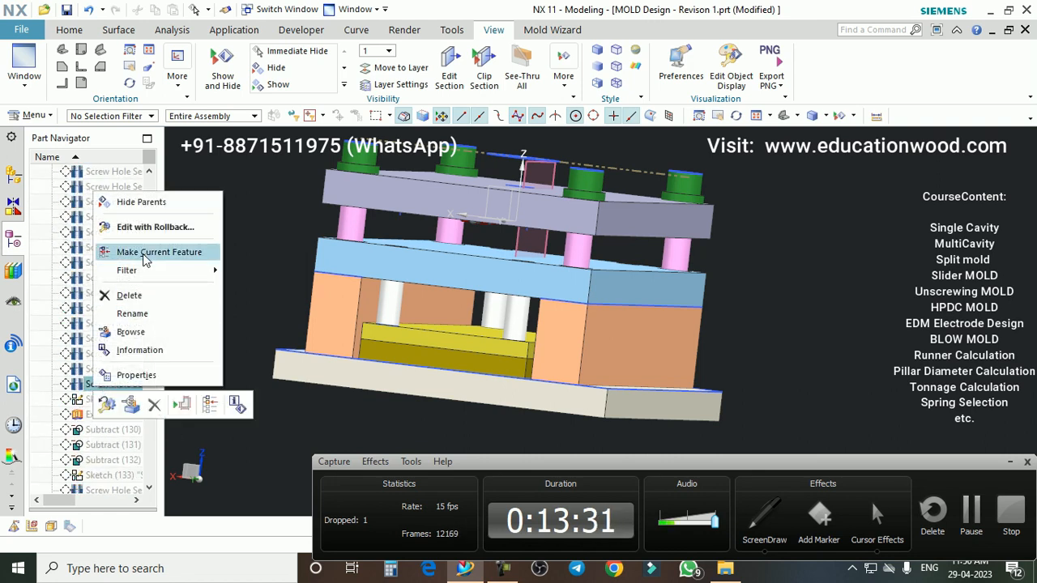
click(167, 248)
scroll(345, 301, down, 2)
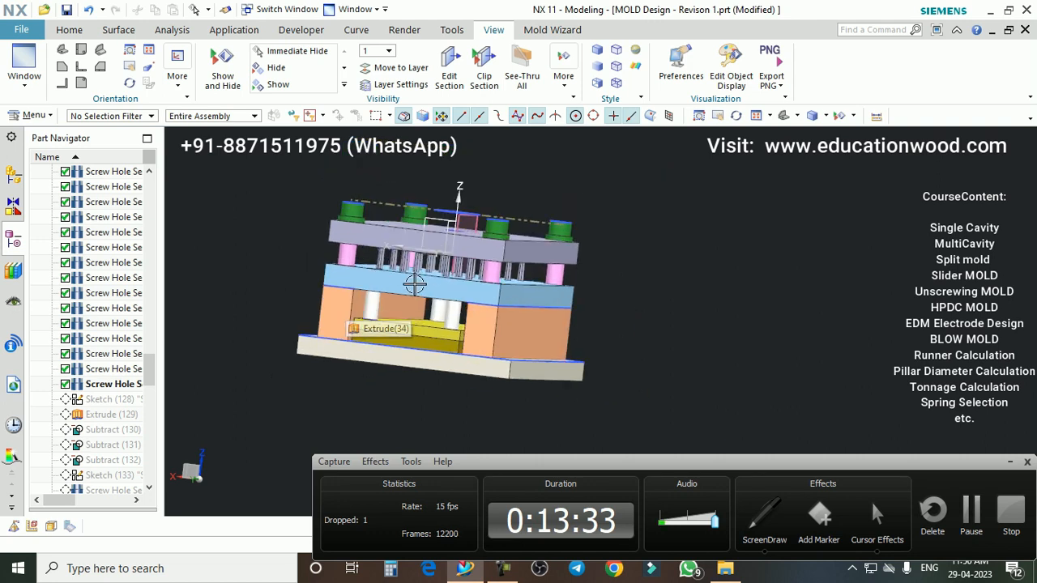
- Roll the model history back to Sketch (107), before the screw hole series, and view the mold from above at an angle
scroll(93, 306, up, 6)
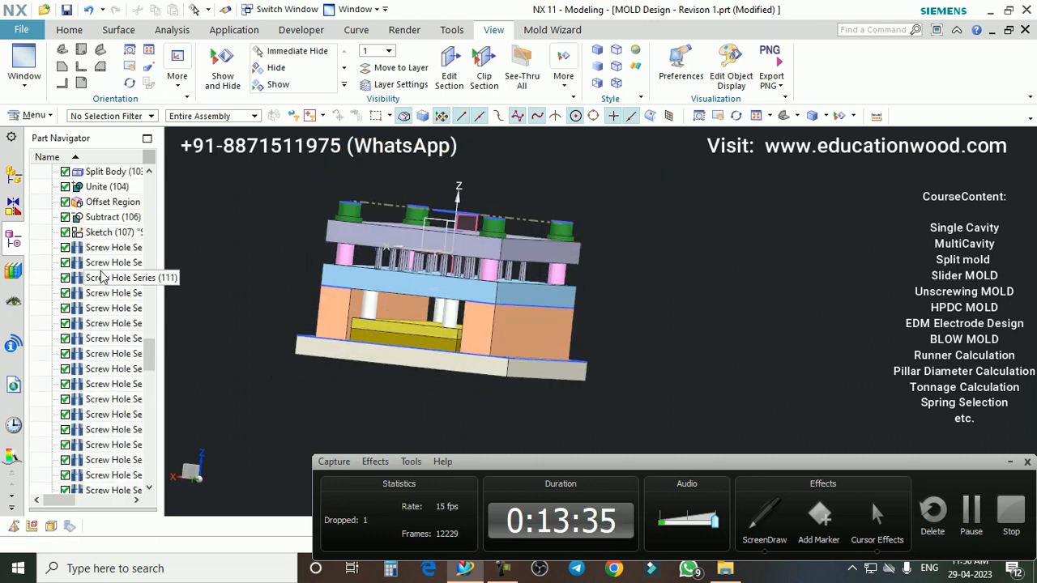
right_click(109, 233)
click(169, 339)
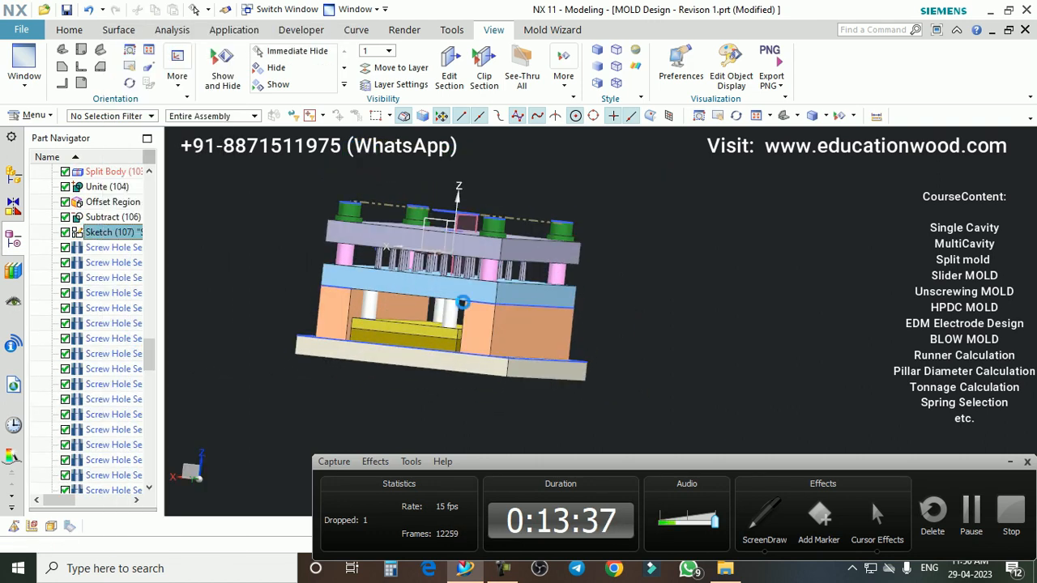
mouse_move(462, 296)
middle_down()
mouse_move(459, 283)
mouse_move(450, 289)
middle_up()
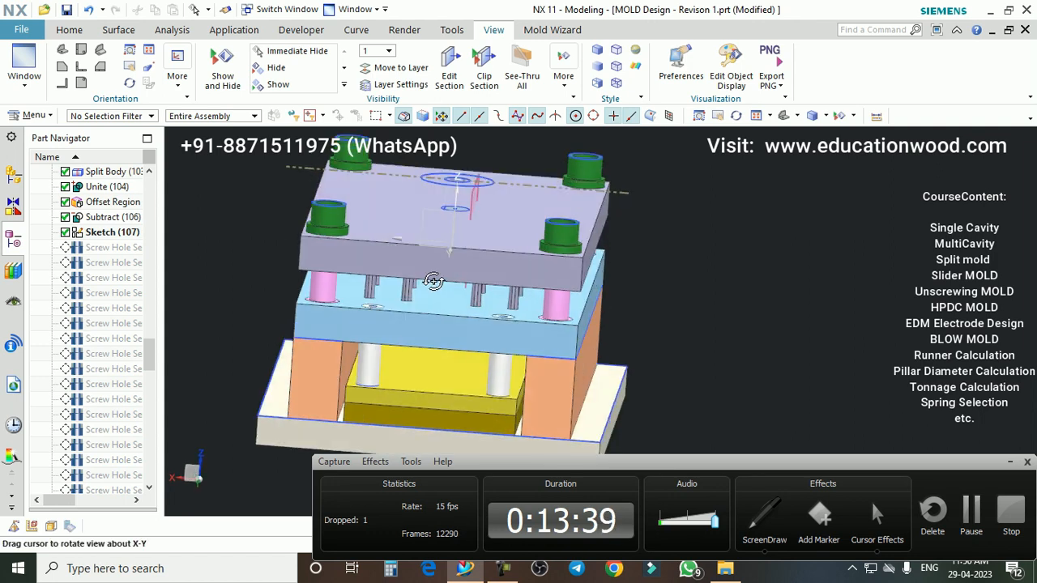
- Hide the grey-violet cavity plate above the moulded discs and finish hiding objects
key(ctrl+shift+i)
scroll(493, 268, up, 2)
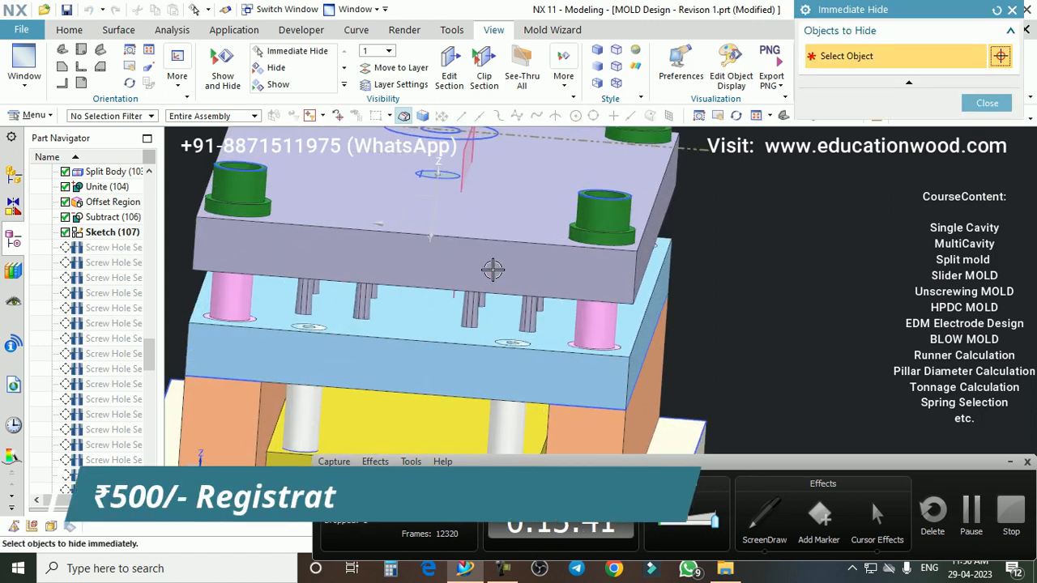
click(492, 268)
scroll(486, 268, down, 2)
scroll(462, 265, up, 1)
scroll(132, 229, up, 1)
scroll(122, 231, up, 1)
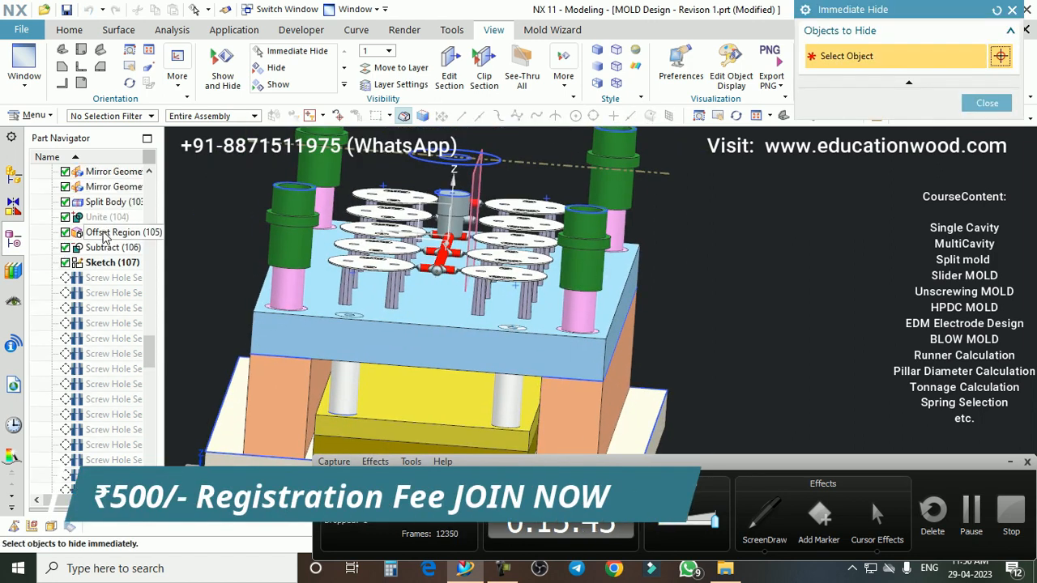
click(984, 106)
- Examine the tapered core inserts beneath the moulded discs and how they enter the light-blue plate
mouse_move(403, 341)
middle_down()
mouse_move(419, 322)
mouse_move(411, 336)
middle_up()
scroll(407, 266, up, 3)
middle_drag(407, 265, 438, 336)
scroll(372, 299, up, 5)
scroll(370, 299, down, 4)
scroll(147, 333, down, 1)
scroll(407, 329, down, 4)
scroll(382, 350, up, 1)
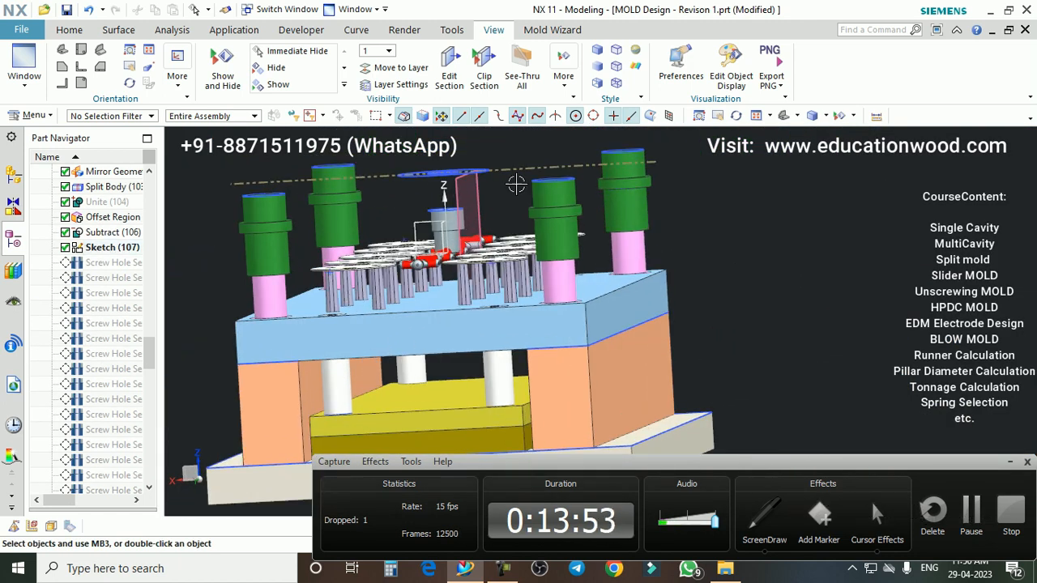
- Display the mold in wireframe, squarely from the side, and examine how deep the inserts sit in the light-blue plate
click(618, 86)
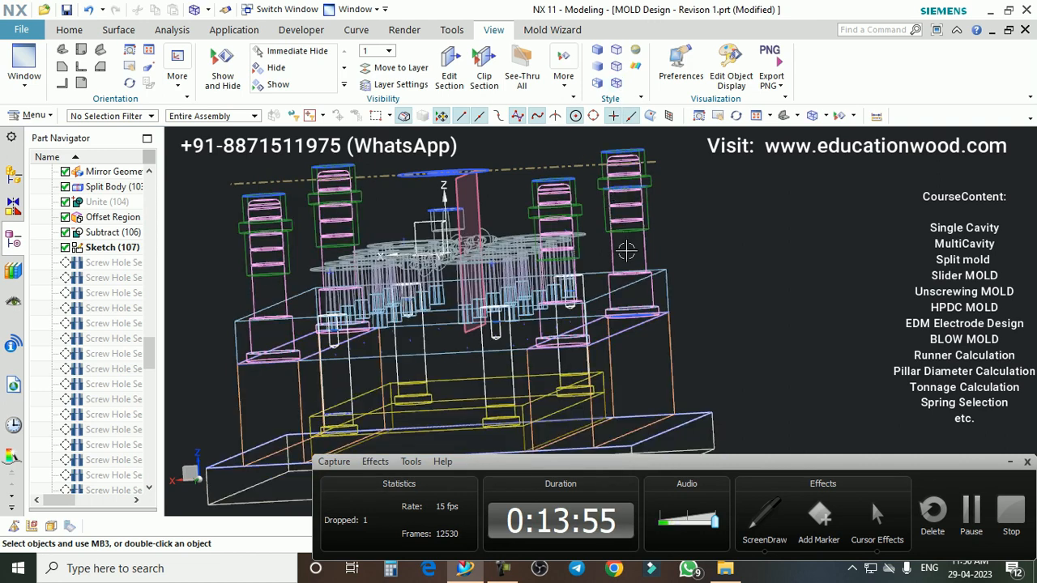
key(F8)
shift+middle_drag(425, 306, 539, 298)
scroll(539, 298, up, 1)
scroll(538, 299, up, 4)
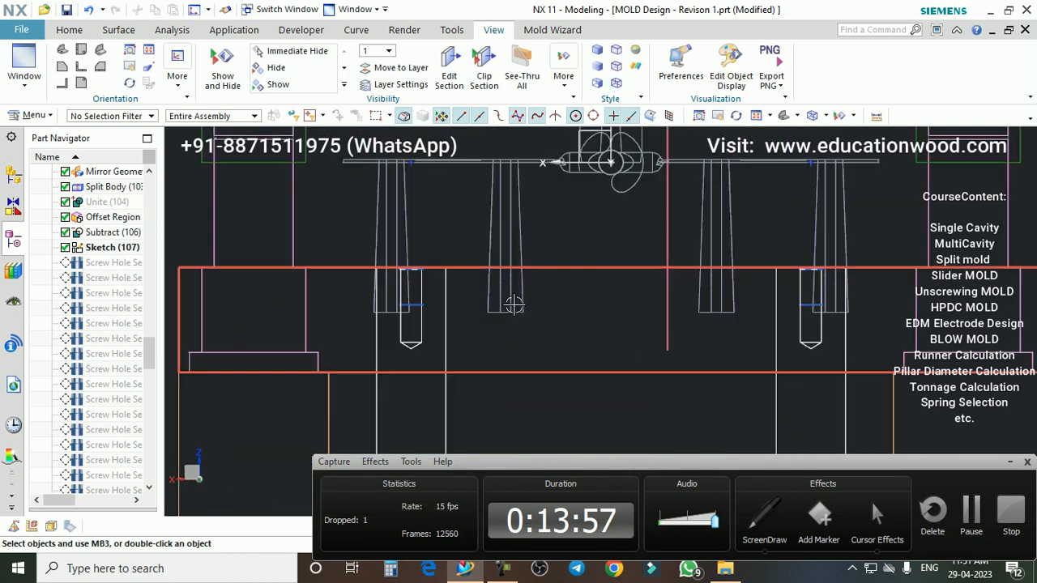
scroll(503, 364, down, 2)
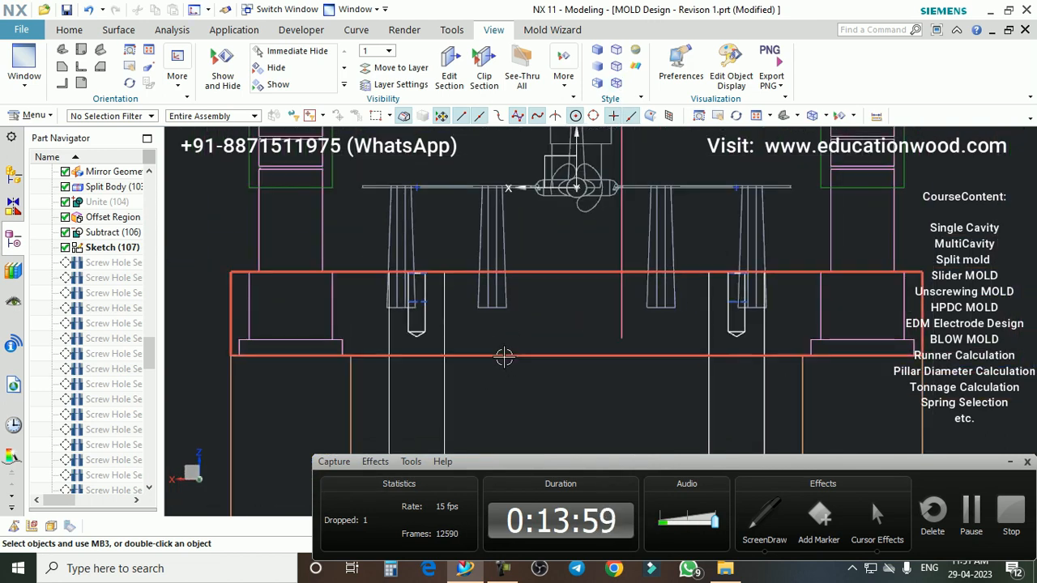
scroll(484, 356, down, 1)
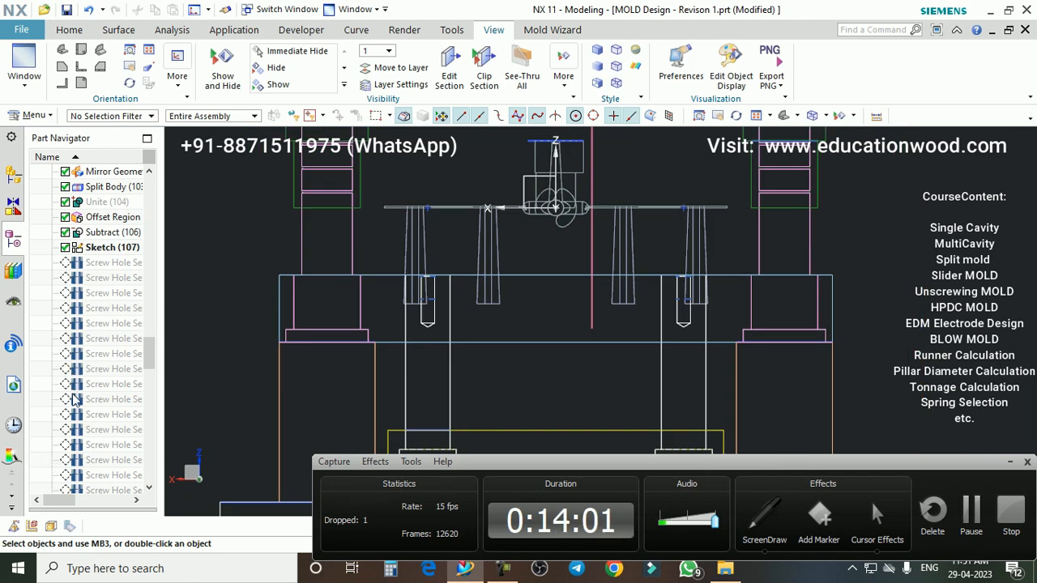
- Make the last Screw Hole Series before Sketch (128) the current feature and examine the screws holding the inserts
scroll(69, 395, down, 4)
right_click(96, 436)
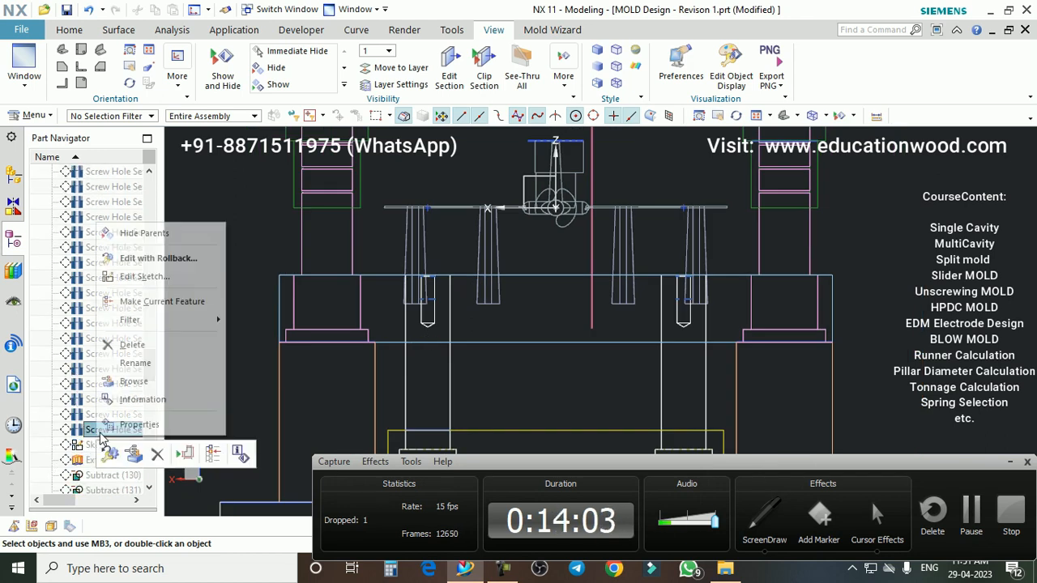
click(133, 308)
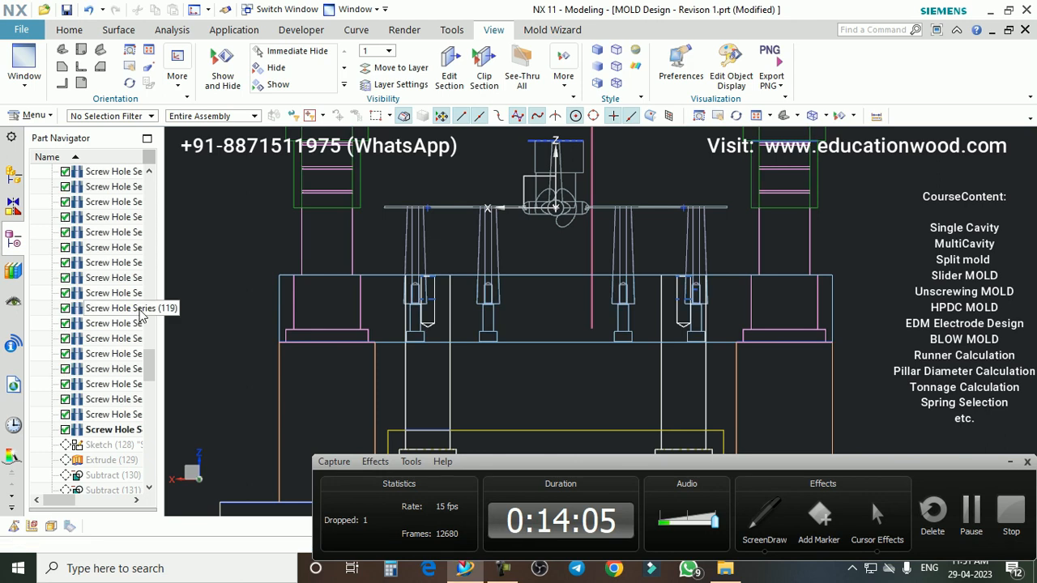
scroll(476, 301, up, 3)
scroll(476, 301, down, 4)
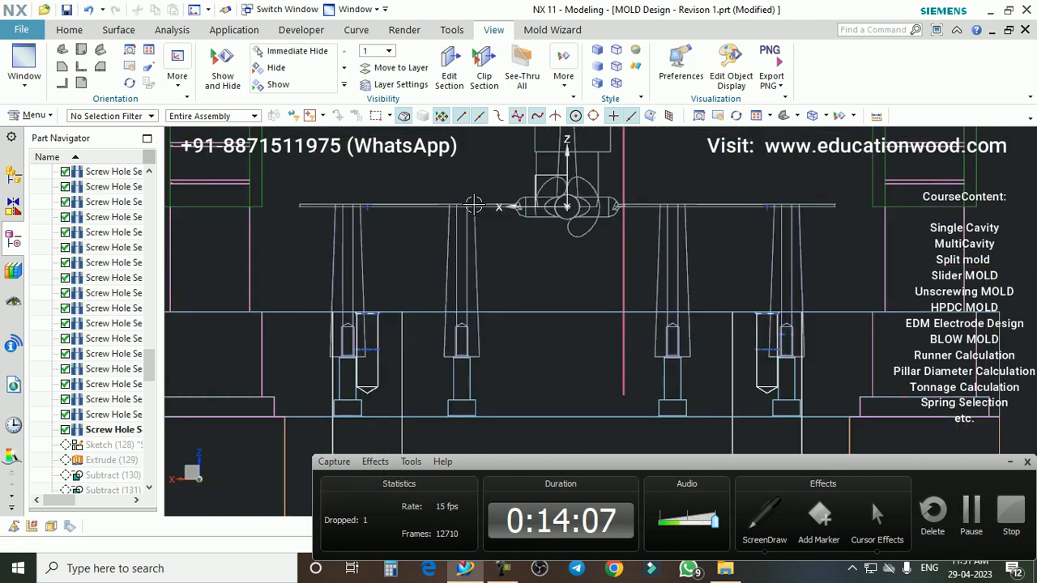
scroll(430, 255, down, 2)
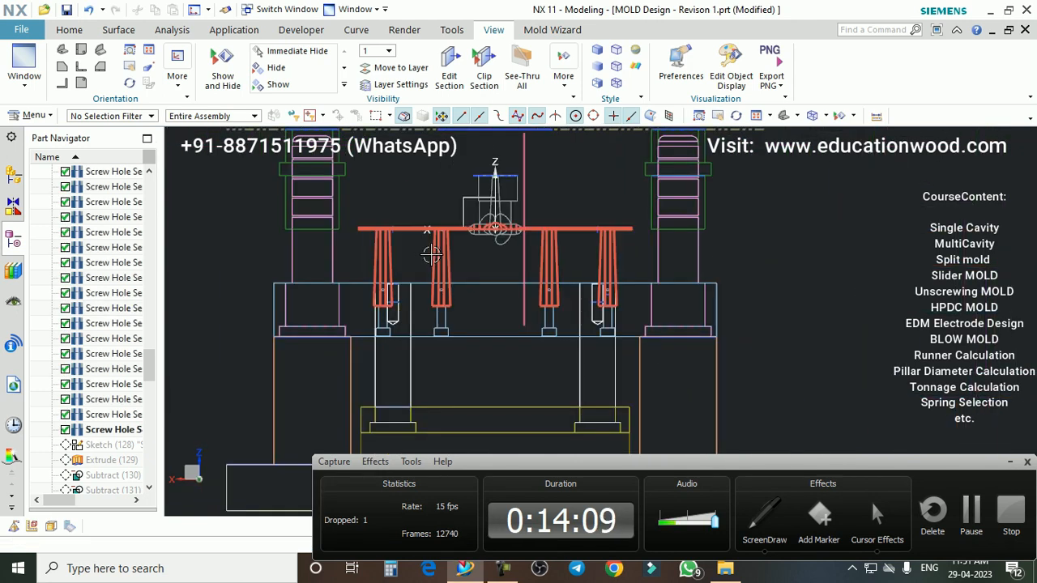
- Swap the shown and hidden objects, and view the upper plates in wireframe at an angle
key(ctrl+shift+b)
scroll(470, 276, up, 1)
scroll(486, 278, down, 2)
scroll(548, 281, up, 2)
scroll(542, 295, down, 2)
scroll(516, 266, up, 1)
middle_drag(514, 266, 498, 273)
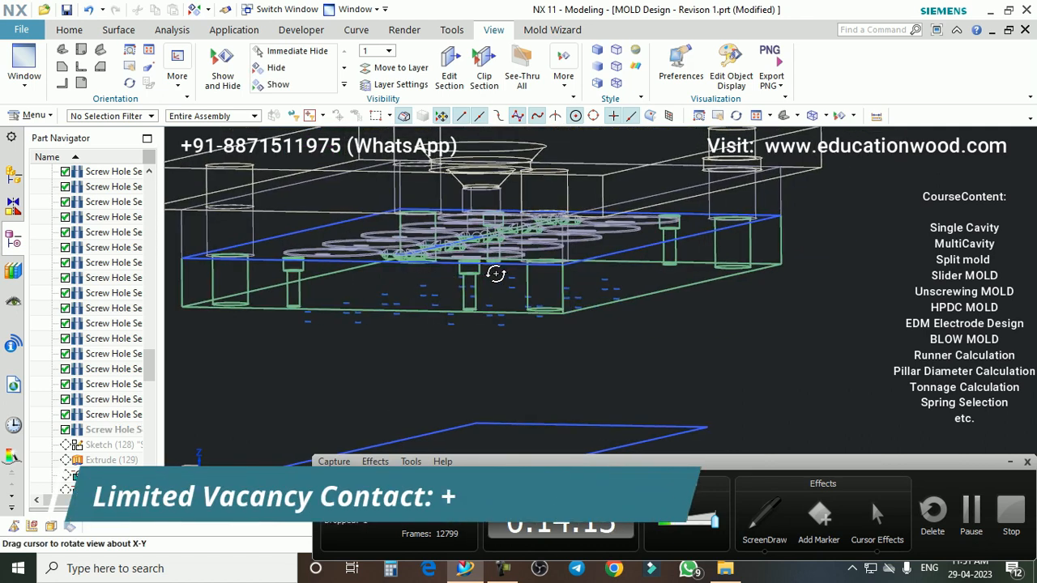
- Advance the model history through Subtract (132) and examine the insert pockets and screw holes in a straight side view
scroll(108, 462, down, 1)
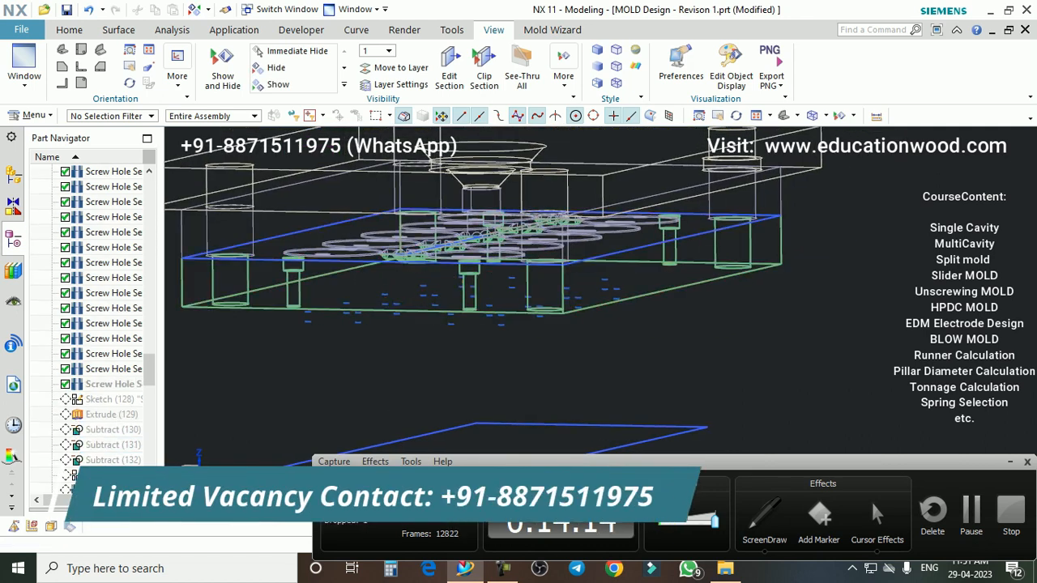
right_click(110, 462)
click(167, 245)
middle_drag(454, 316, 478, 324)
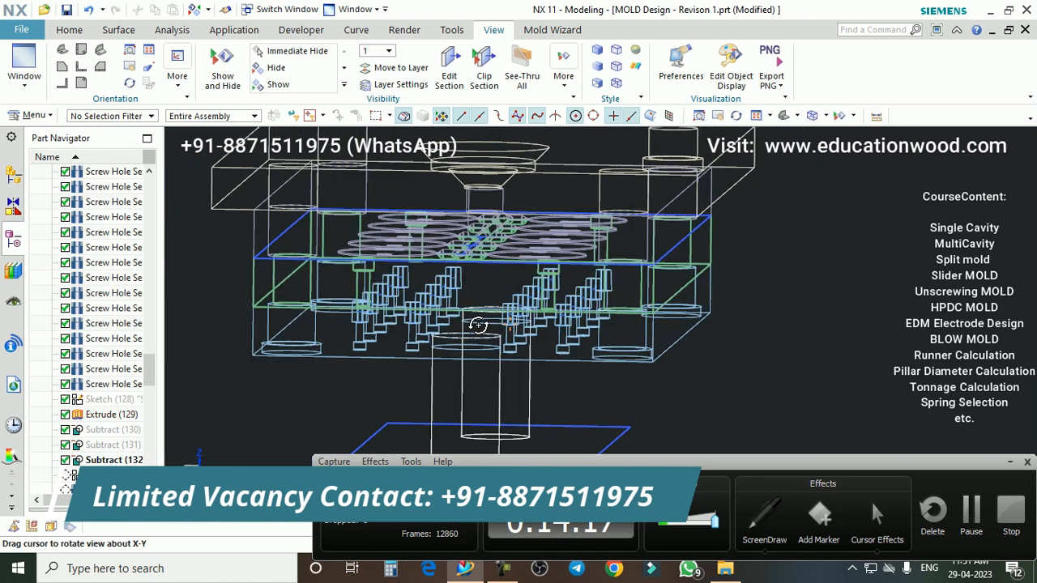
key(F8)
scroll(455, 315, up, 4)
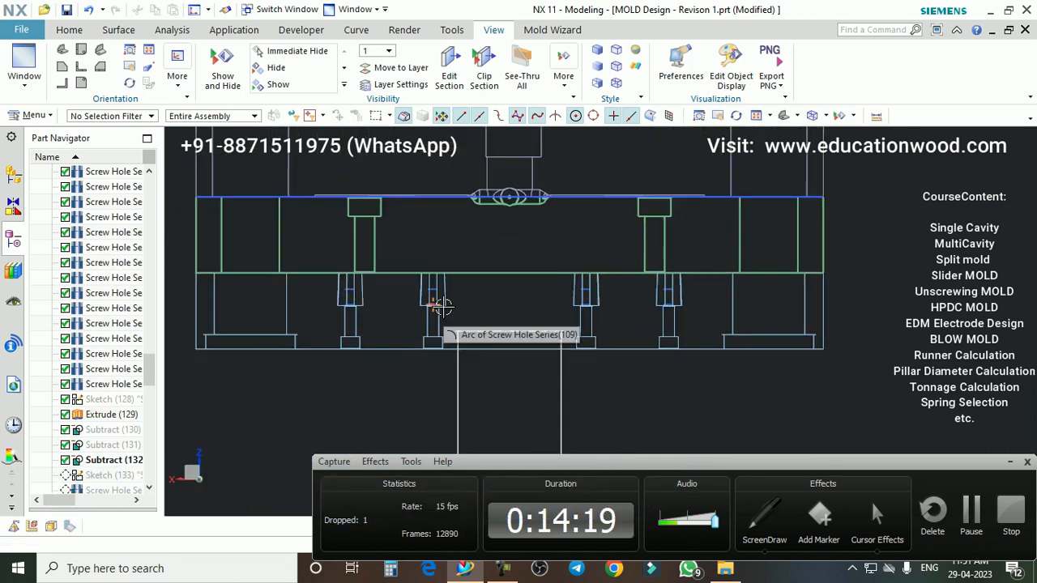
scroll(470, 310, down, 2)
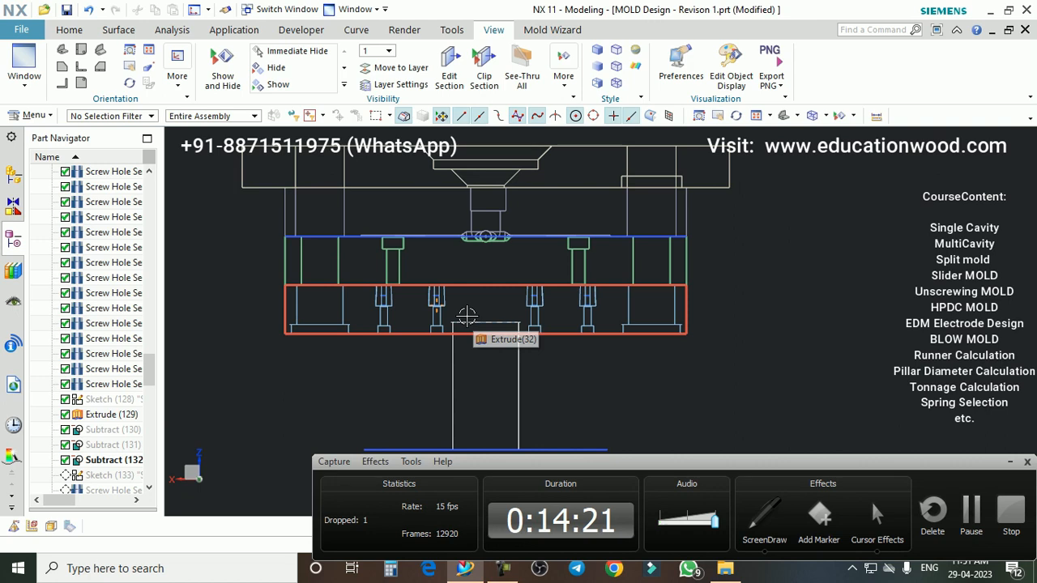
- Advance the model history to Subtract (136) and examine the insert openings cut through the green plate
scroll(113, 457, down, 2)
right_click(113, 460)
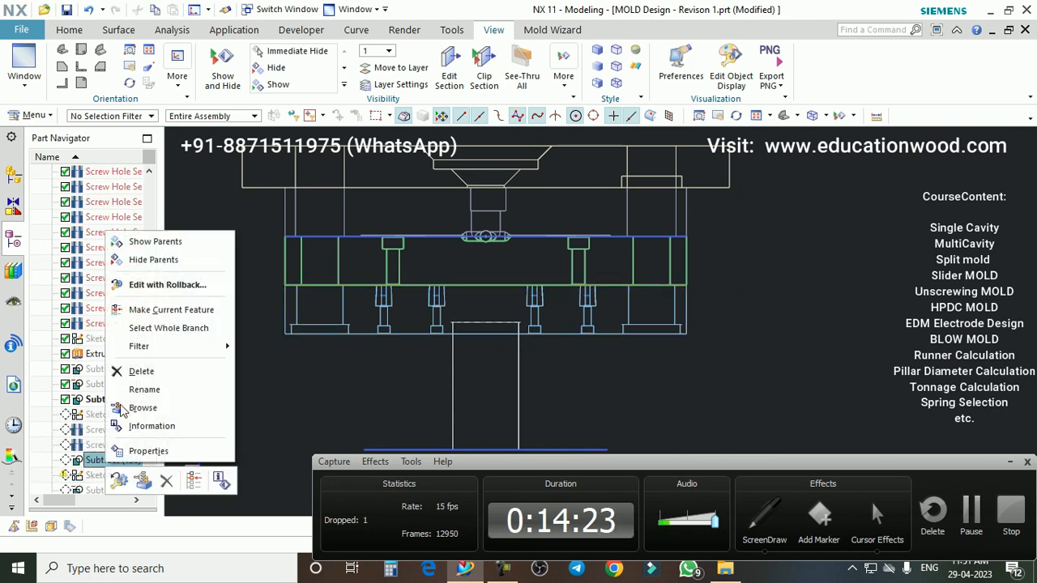
click(171, 309)
scroll(437, 243, up, 5)
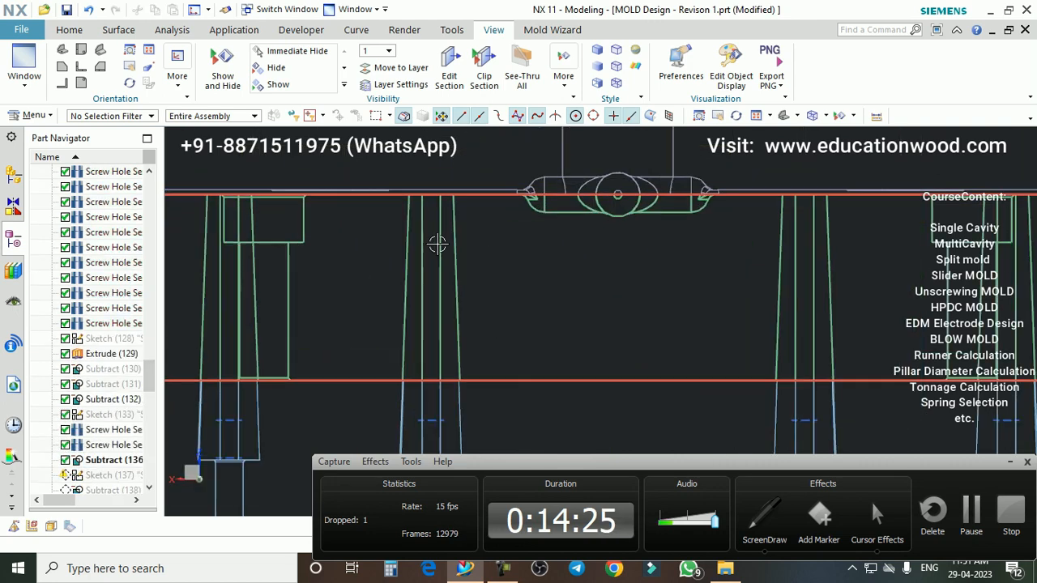
scroll(444, 248, down, 1)
scroll(451, 252, down, 3)
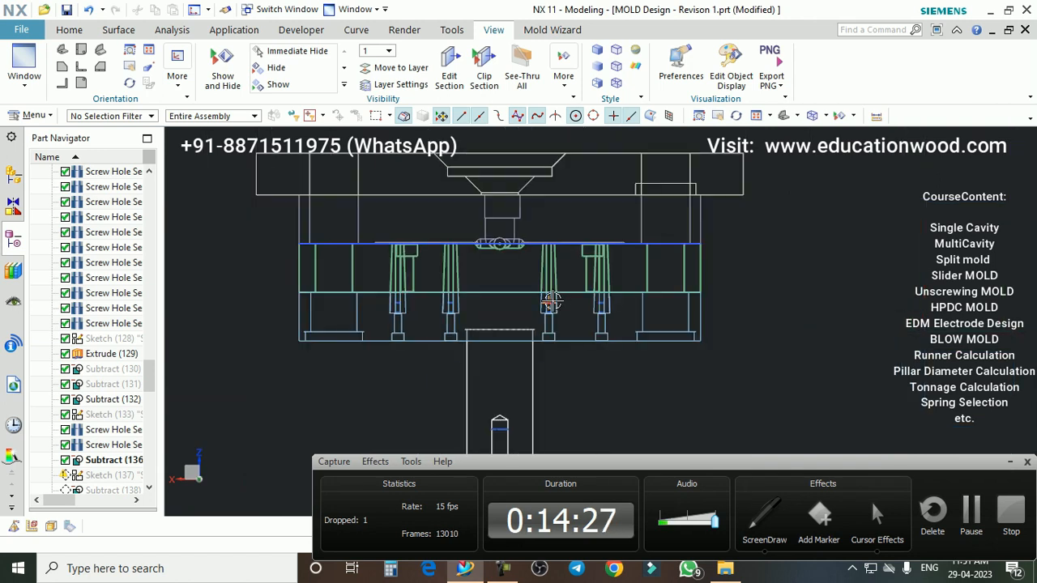
- Advance the model history to its final feature, Mirror Feature (204)
middle_drag(451, 252, 451, 297)
scroll(455, 301, down, 5)
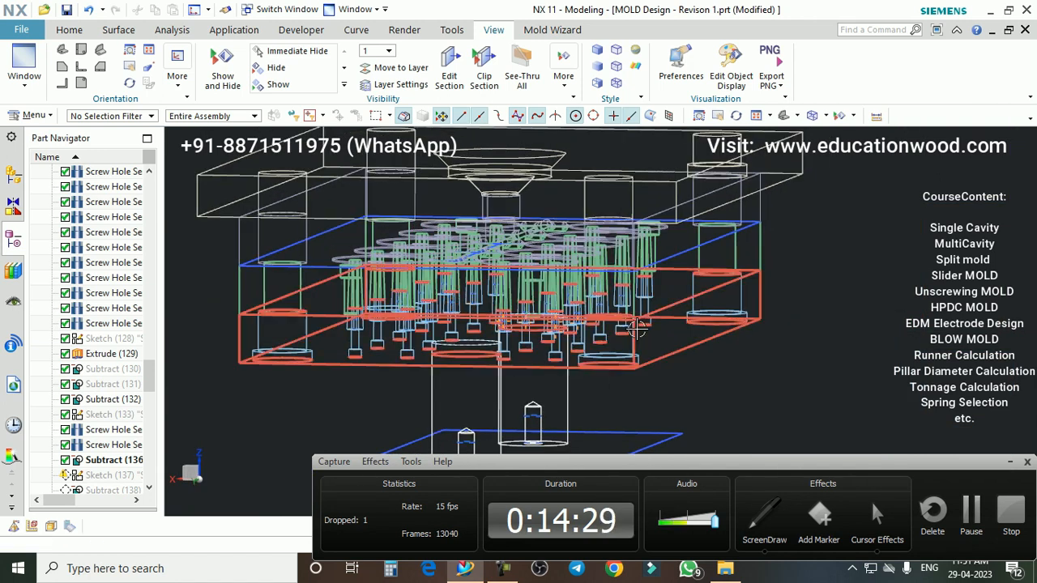
scroll(101, 459, down, 2)
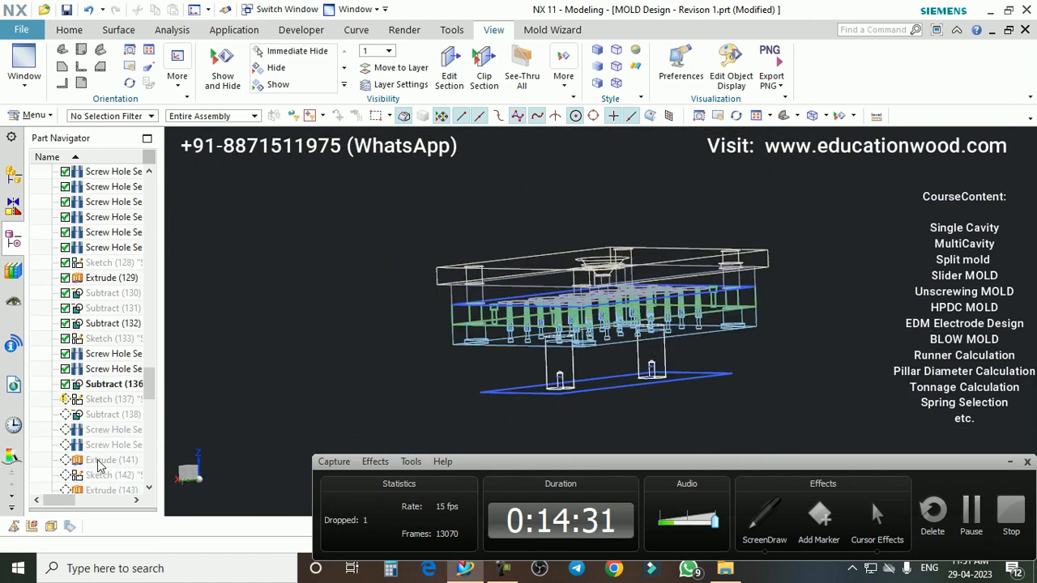
scroll(138, 396, down, 15)
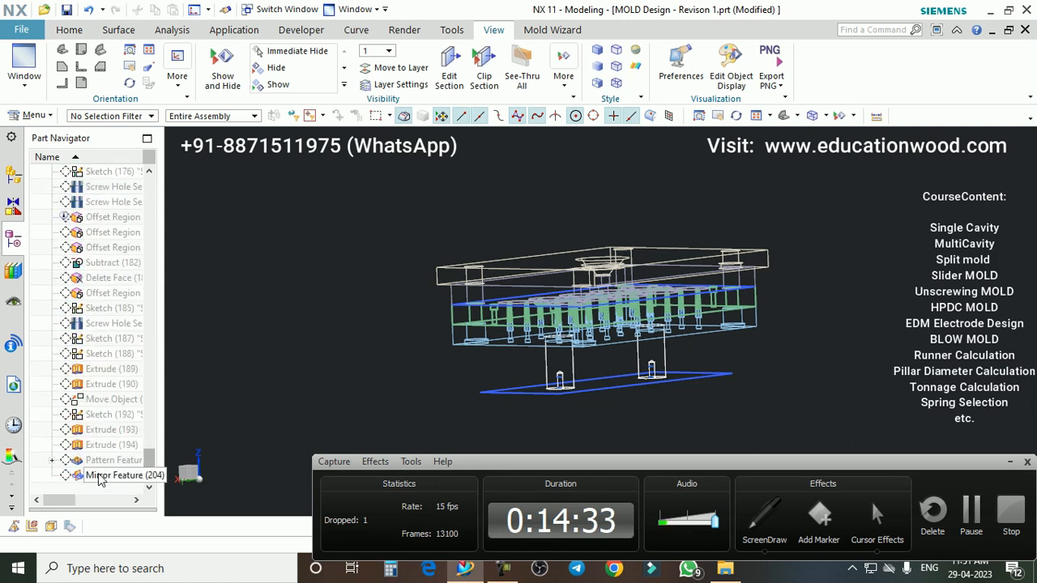
right_click(99, 478)
click(225, 351)
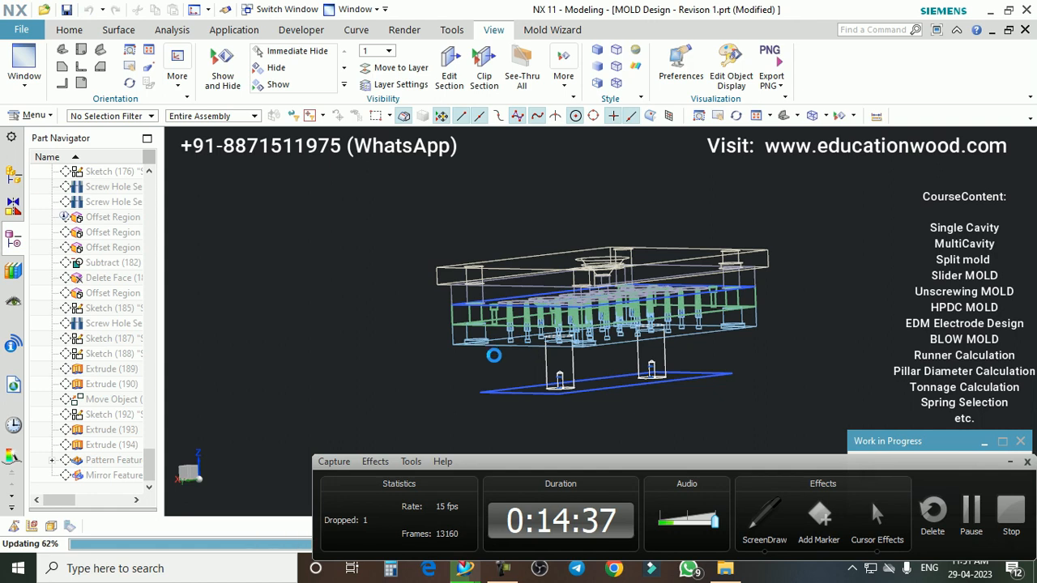
- Show all hidden mold objects and return the complete mold to shaded display
middle_drag(559, 325, 571, 342)
key(ctrl+shift+u)
scroll(616, 228, down, 2)
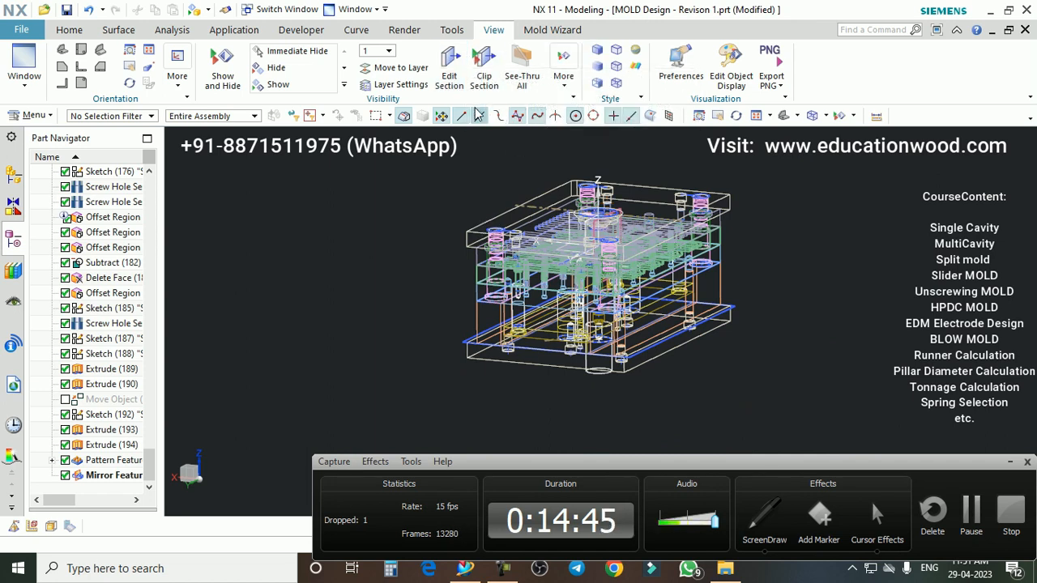
click(616, 84)
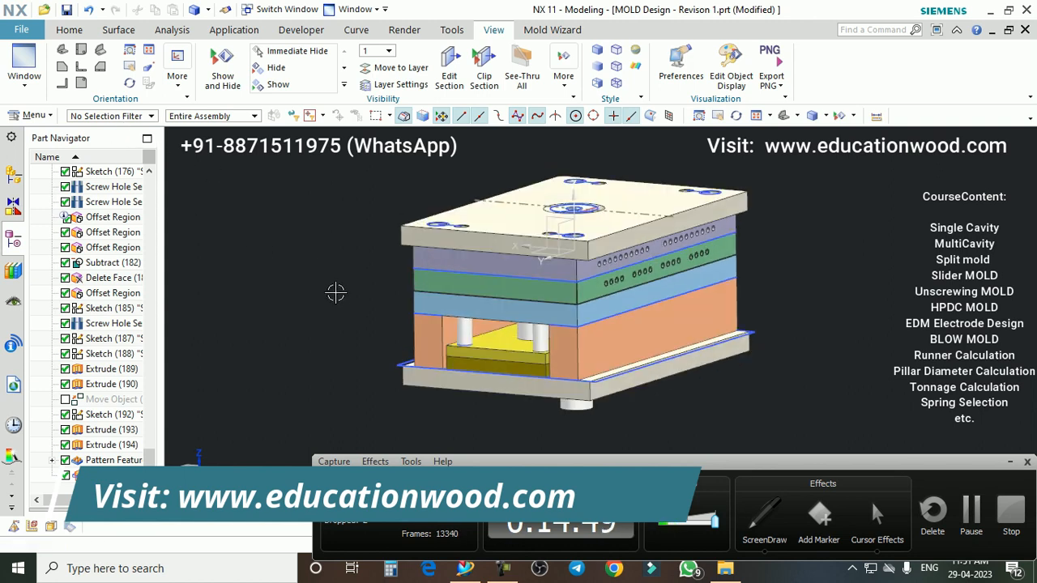
- Section the complete mold with one plane at zero offset and examine the central screw joining the lower rod to the bottom plates
key(ctrl+h)
middle_drag(521, 359, 594, 367)
key(ctrl+alt+f)
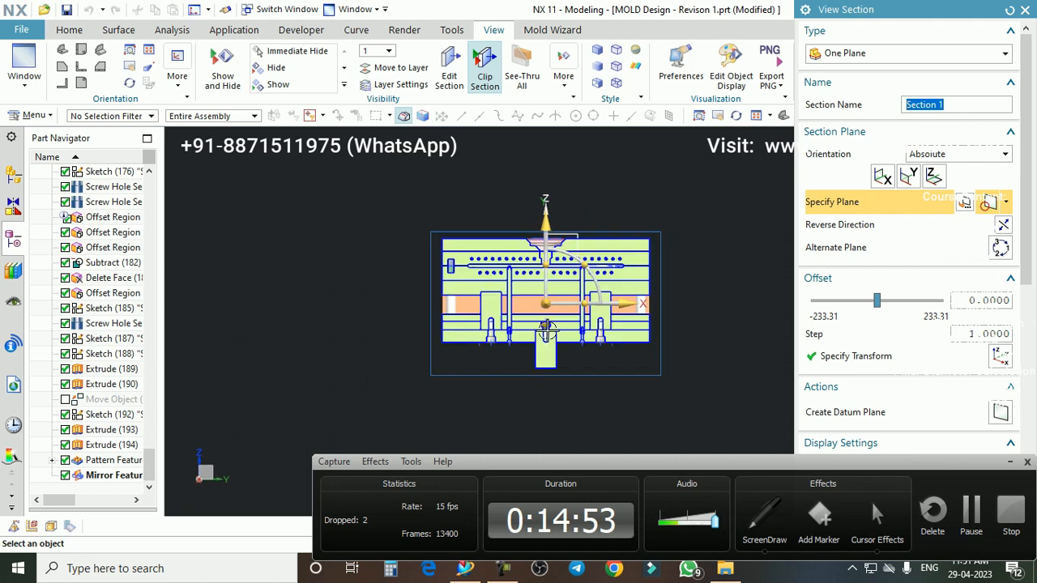
scroll(549, 298, up, 5)
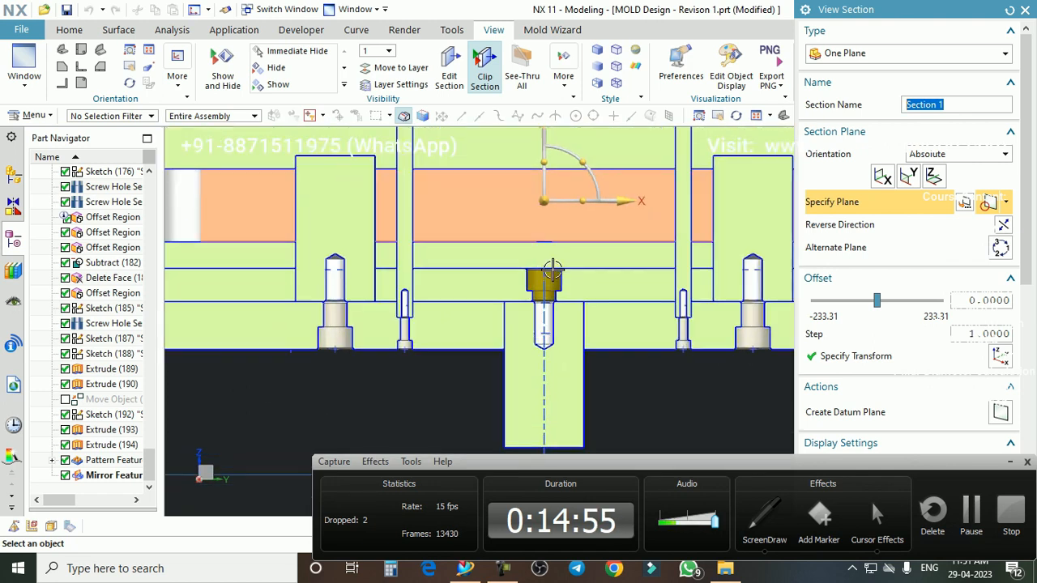
scroll(543, 297, down, 4)
scroll(537, 293, up, 1)
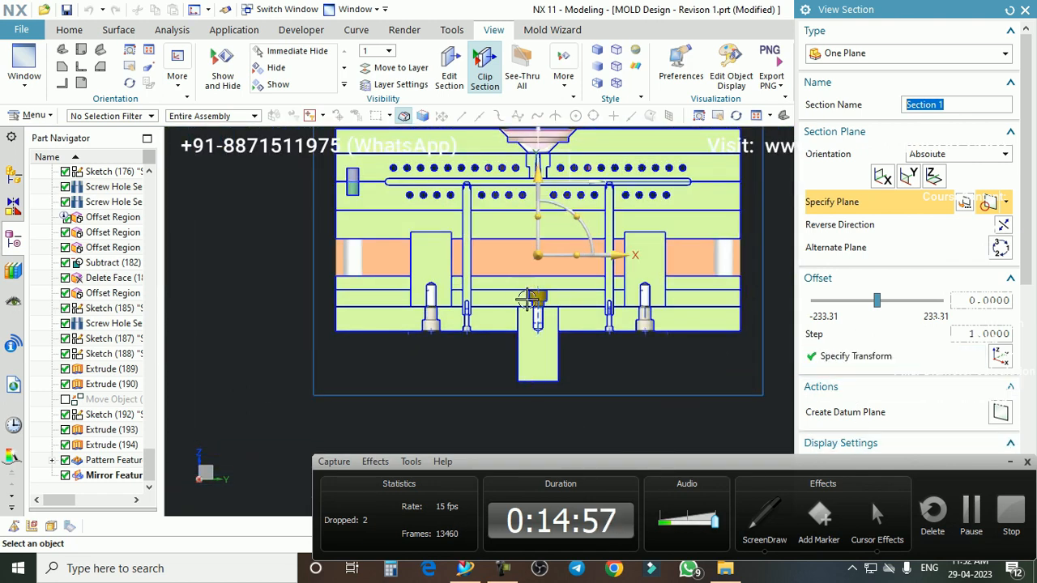
click(758, 509)
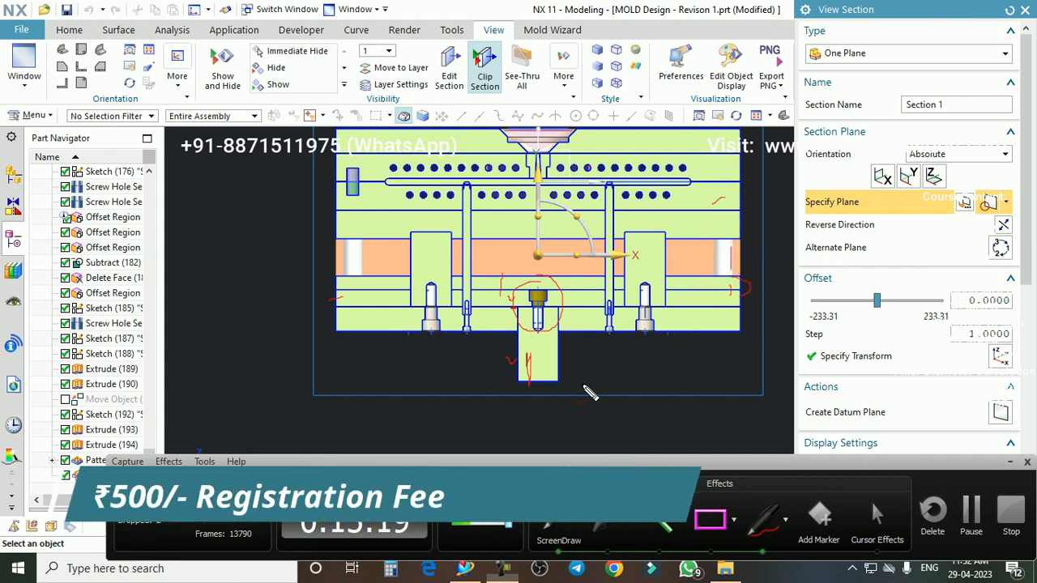
- Examine the shaped tips of the two long pins where they meet the horizontal runner in the section
scroll(532, 478, down, 1)
scroll(549, 232, up, 3)
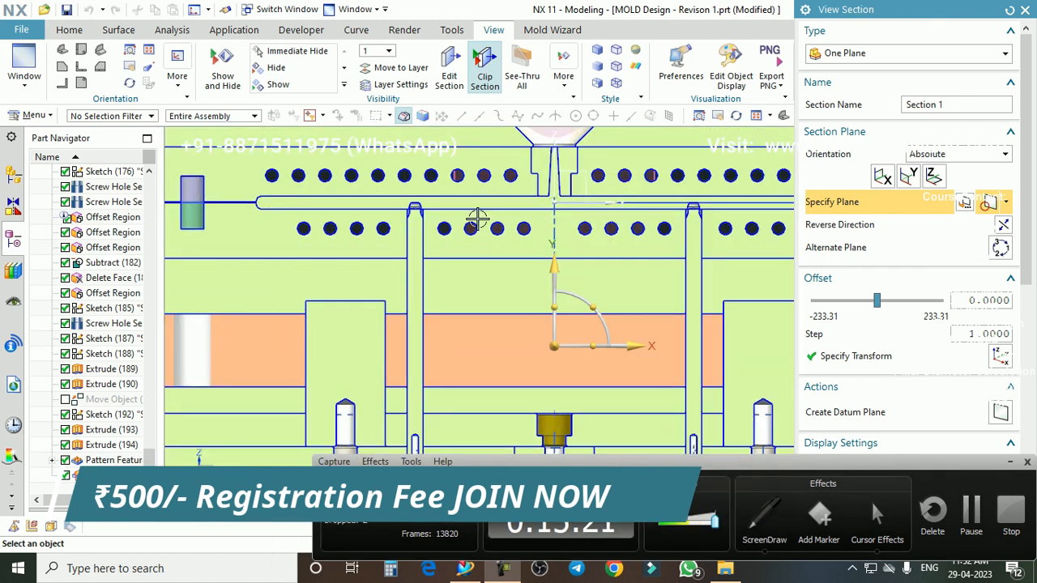
scroll(428, 201, up, 6)
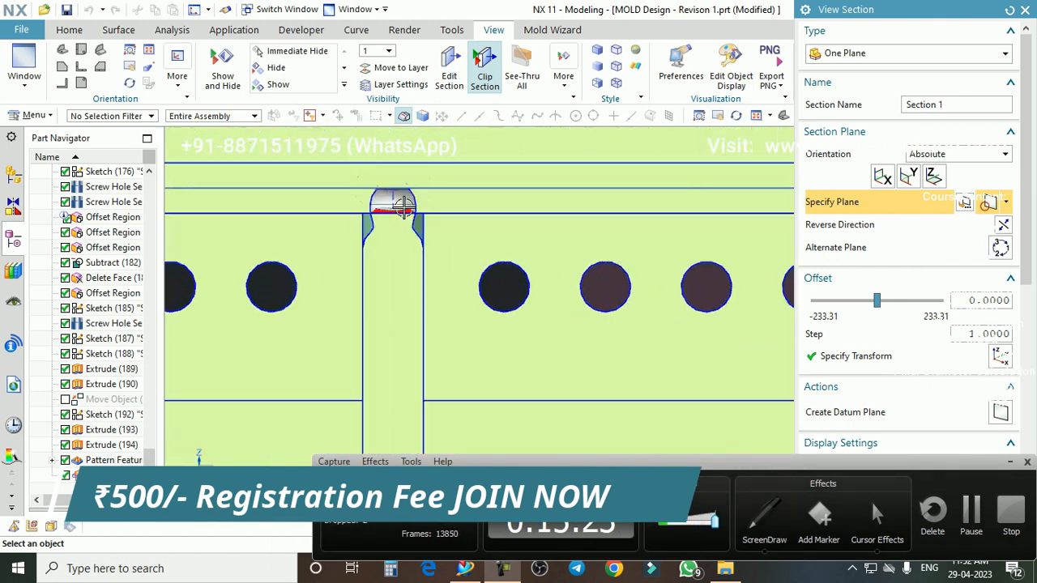
scroll(485, 316, down, 1)
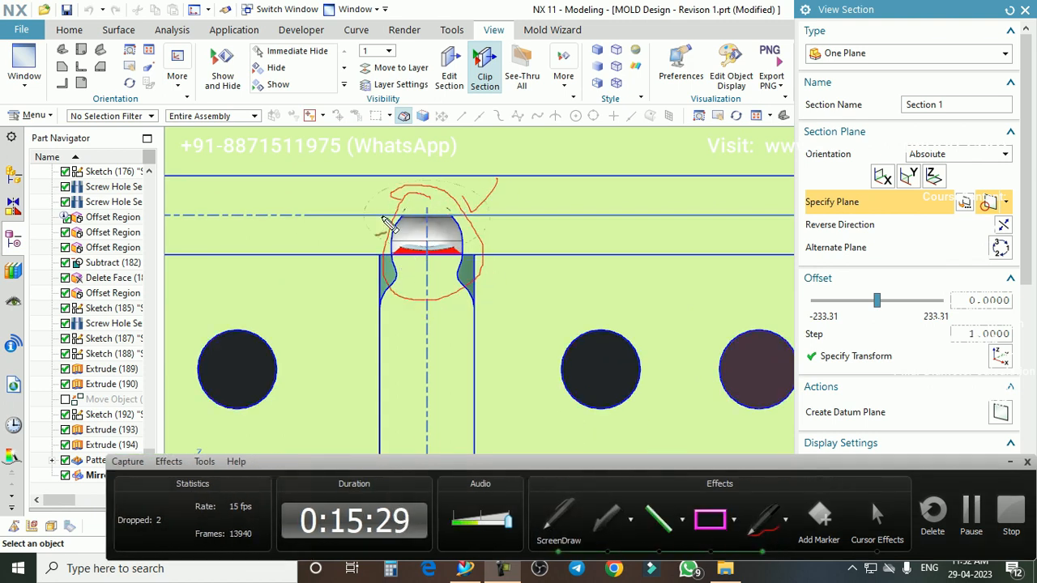
key(Escape)
scroll(348, 239, down, 3)
scroll(459, 270, up, 3)
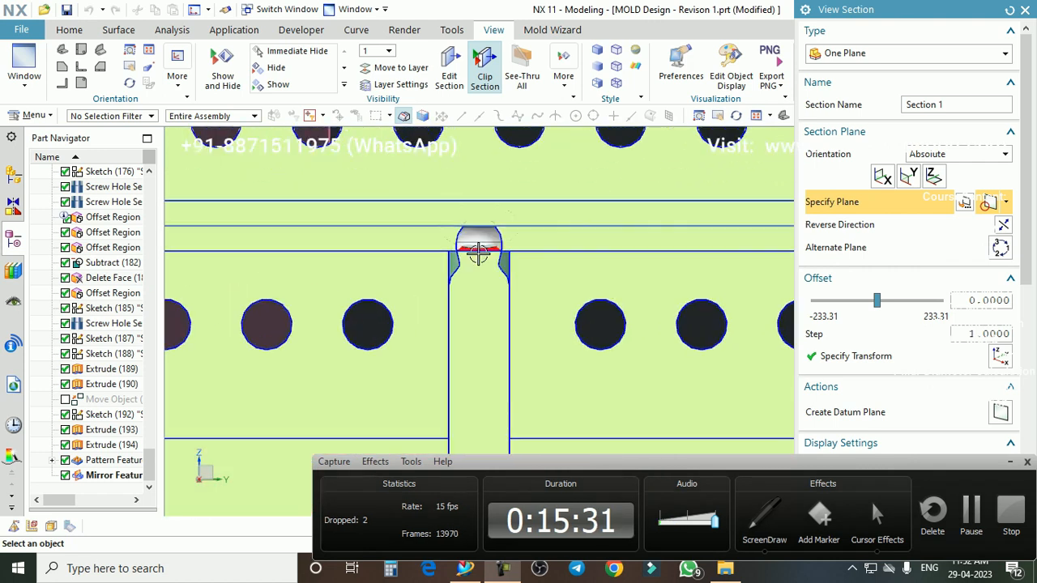
scroll(504, 249, up, 4)
- Review the whole sectioned mold in straight and angled views, and close the section view
scroll(501, 204, down, 5)
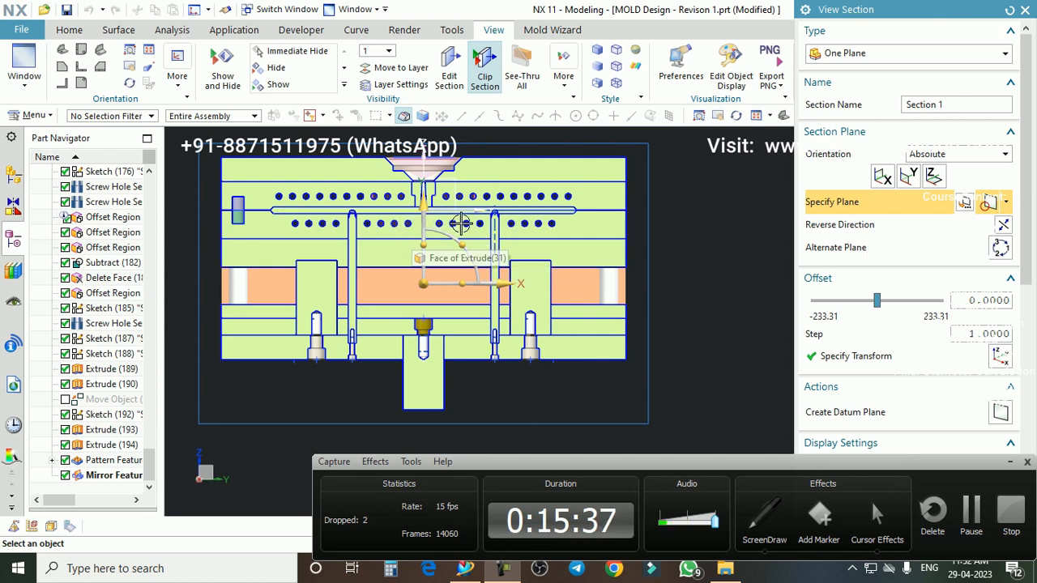
scroll(450, 215, up, 1)
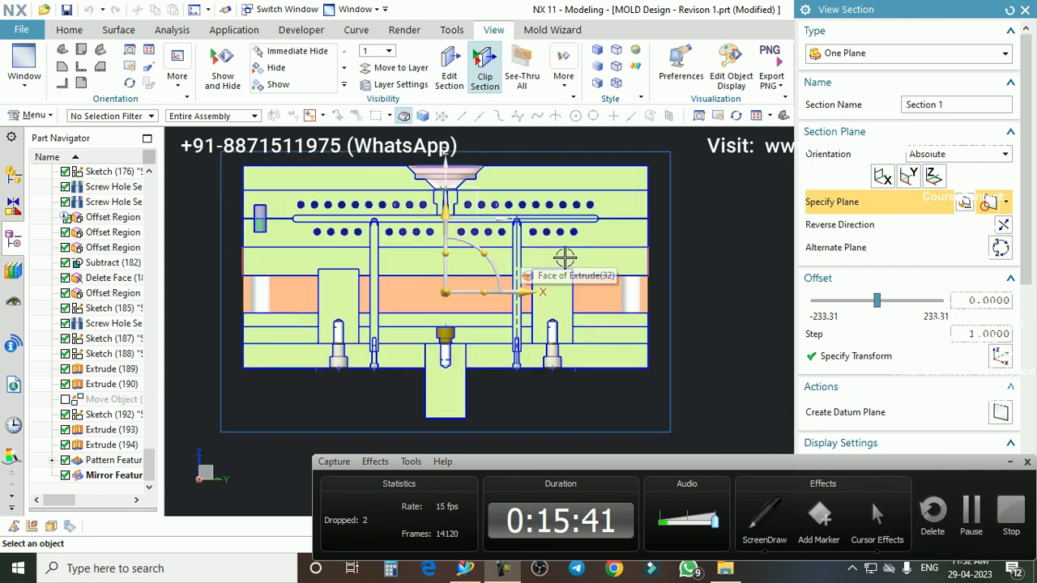
middle_drag(559, 257, 465, 310)
scroll(393, 284, down, 2)
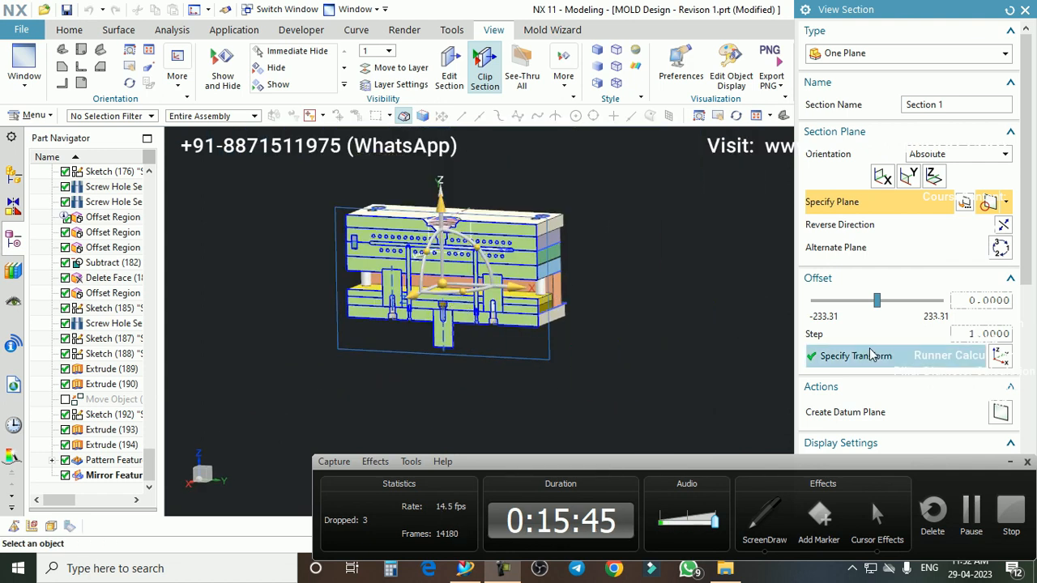
click(1024, 10)
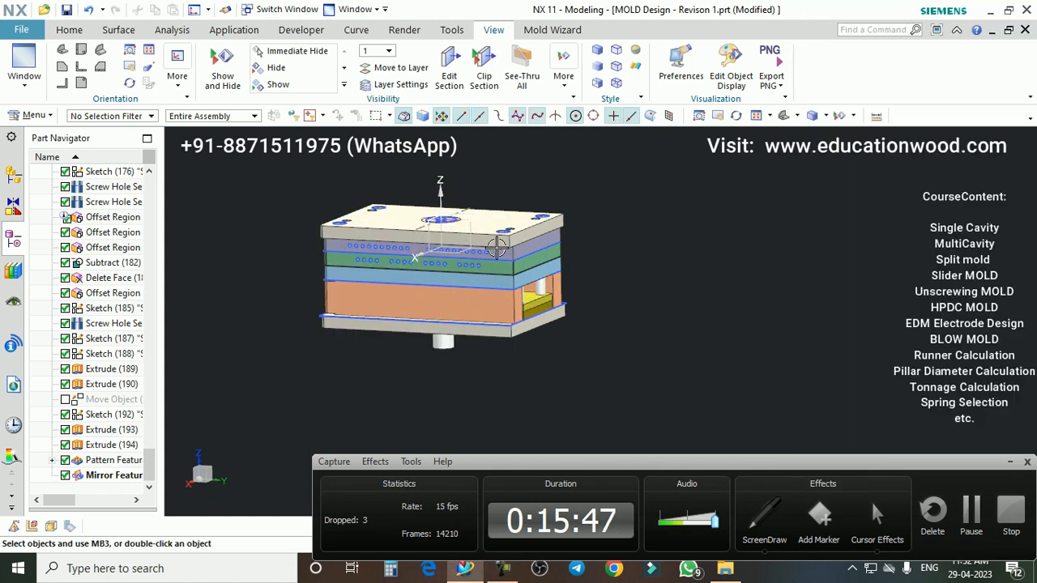
- Limit selection to curves and hide all the curves displayed on the mold
click(120, 118)
click(80, 153)
click(117, 117)
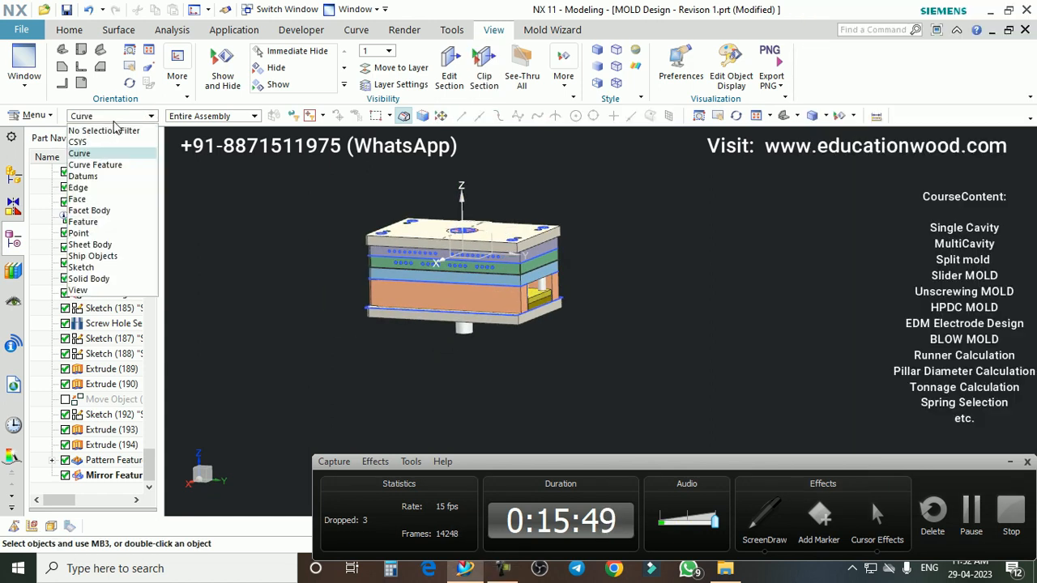
click(80, 154)
right_click(459, 231)
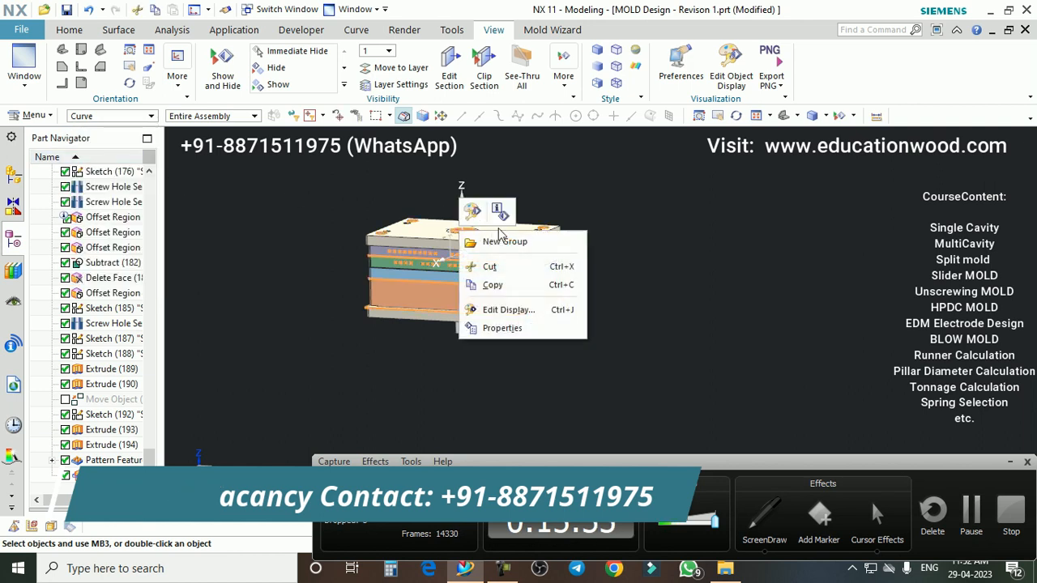
click(293, 72)
scroll(413, 251, up, 4)
scroll(632, 268, down, 1)
mouse_move(635, 303)
middle_down()
mouse_move(574, 324)
mouse_move(590, 316)
mouse_move(567, 259)
middle_up()
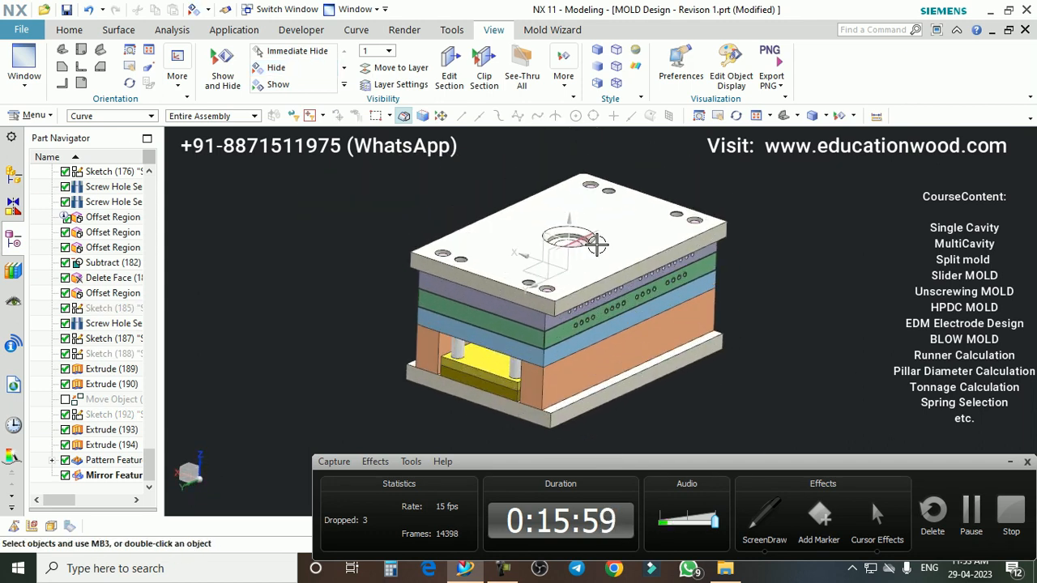
- Restore No Selection Filter and hide the leftover sketch in the top plate's central opening
click(114, 116)
click(110, 131)
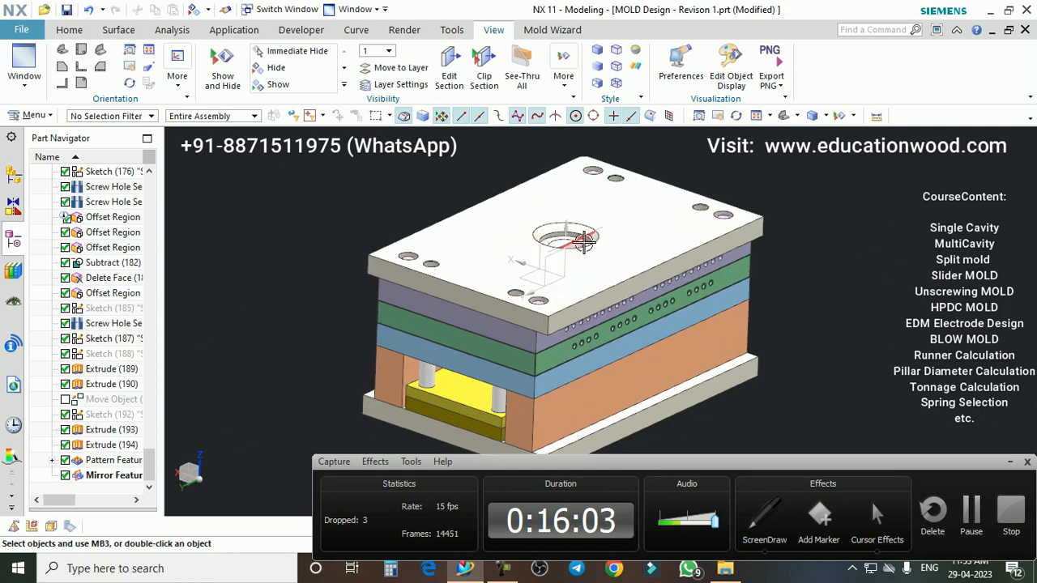
right_click(575, 235)
click(623, 176)
scroll(595, 220, up, 1)
scroll(597, 220, down, 3)
scroll(641, 239, down, 1)
middle_drag(639, 261, 628, 228)
scroll(642, 236, up, 1)
scroll(628, 227, up, 1)
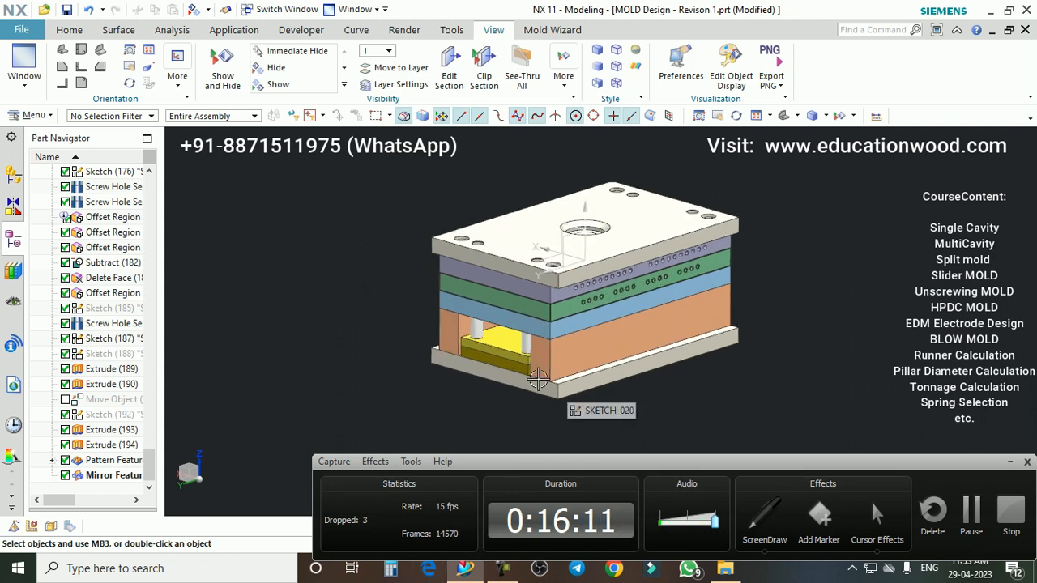
click(69, 30)
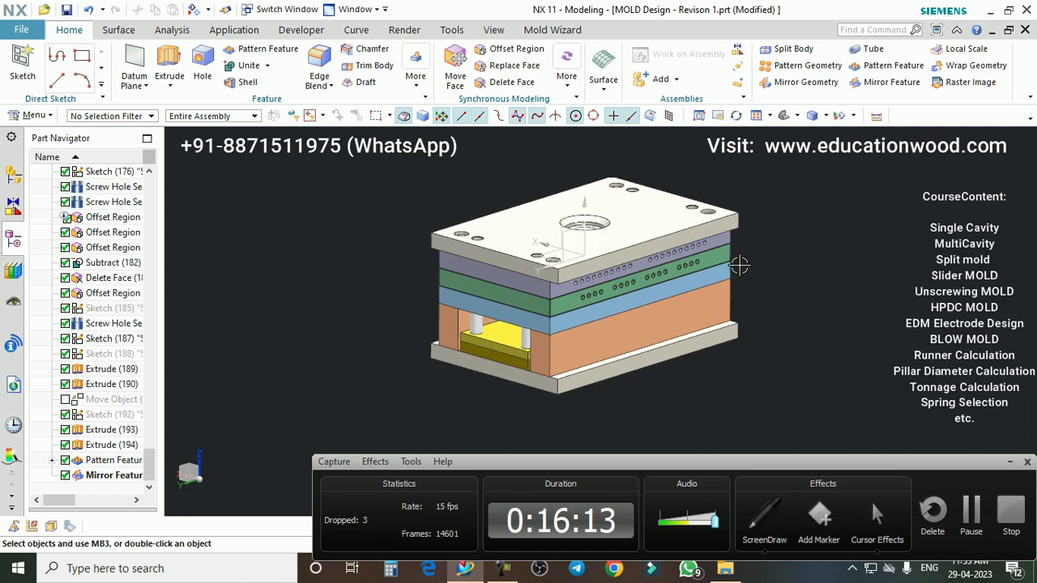
scroll(795, 268, up, 2)
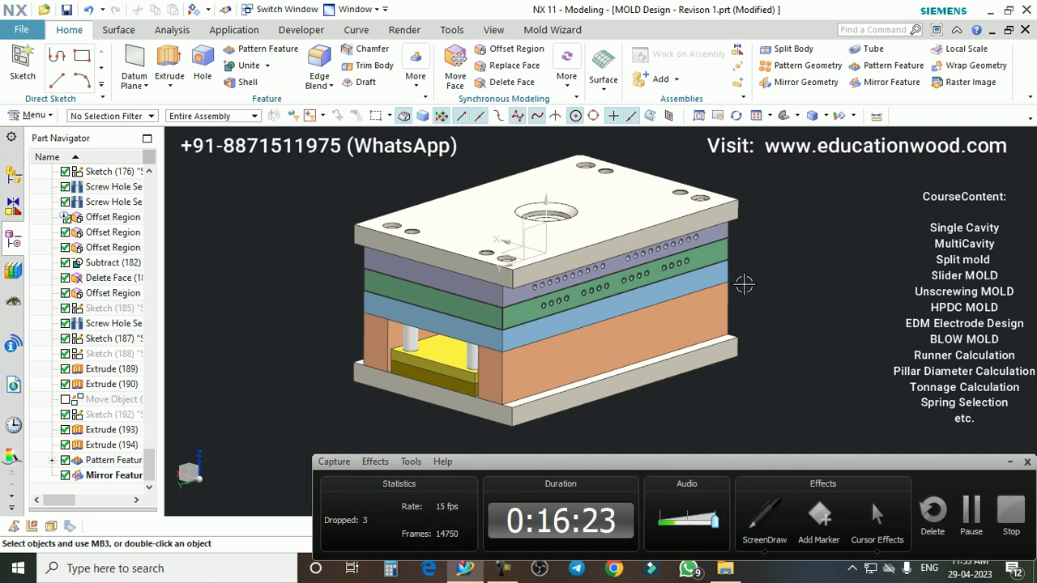
scroll(739, 261, down, 1)
scroll(742, 273, up, 1)
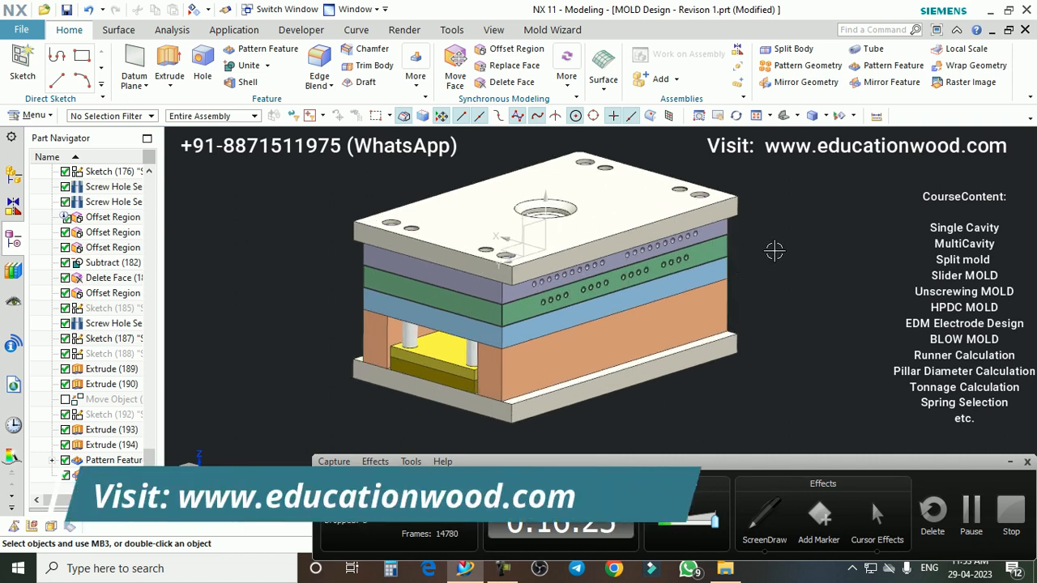